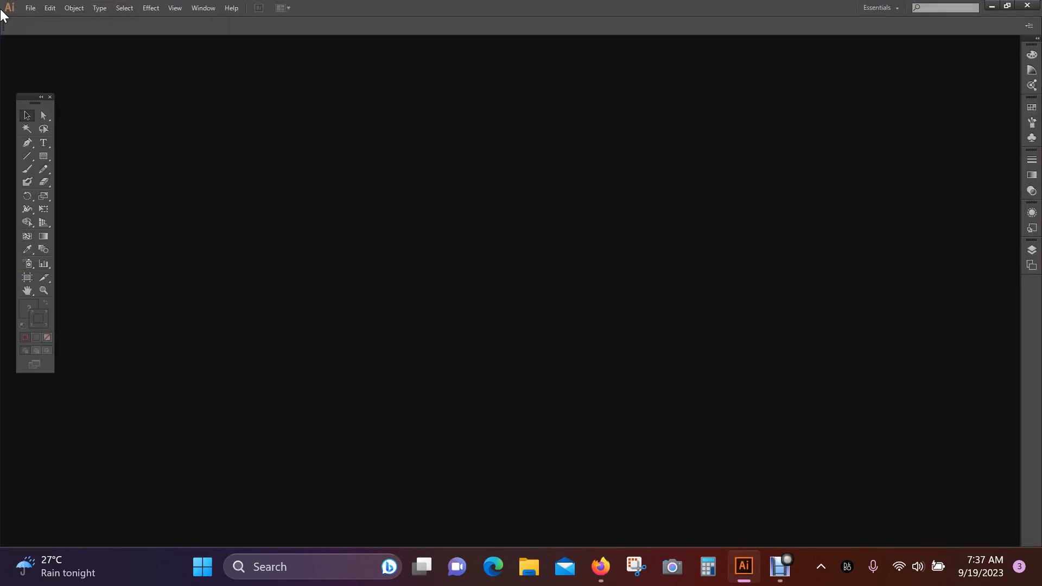
Create a new one-artboard A4 landscape document measuring 841.89 × 595.28 pt.
click(31, 8)
click(60, 24)
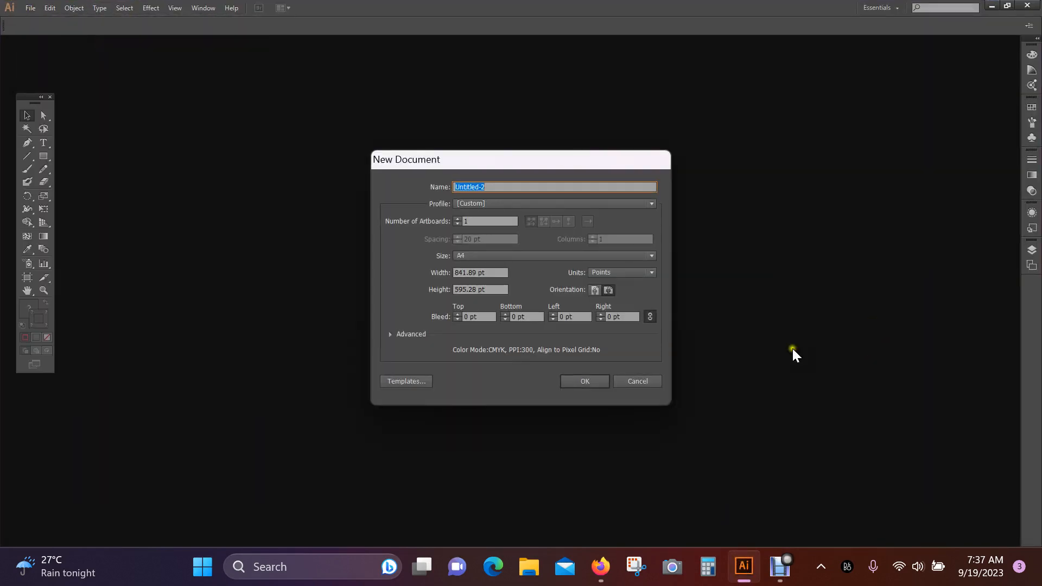
click(596, 380)
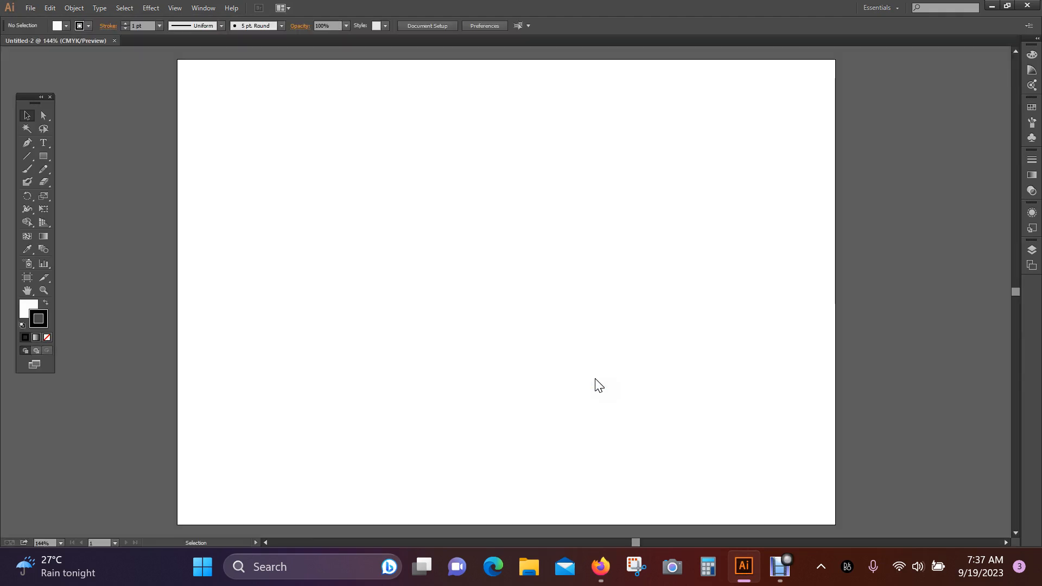
Set up the Paintbrush tool with a pinkish-red stroke colour, F90B4F, and no fill.
click(44, 173)
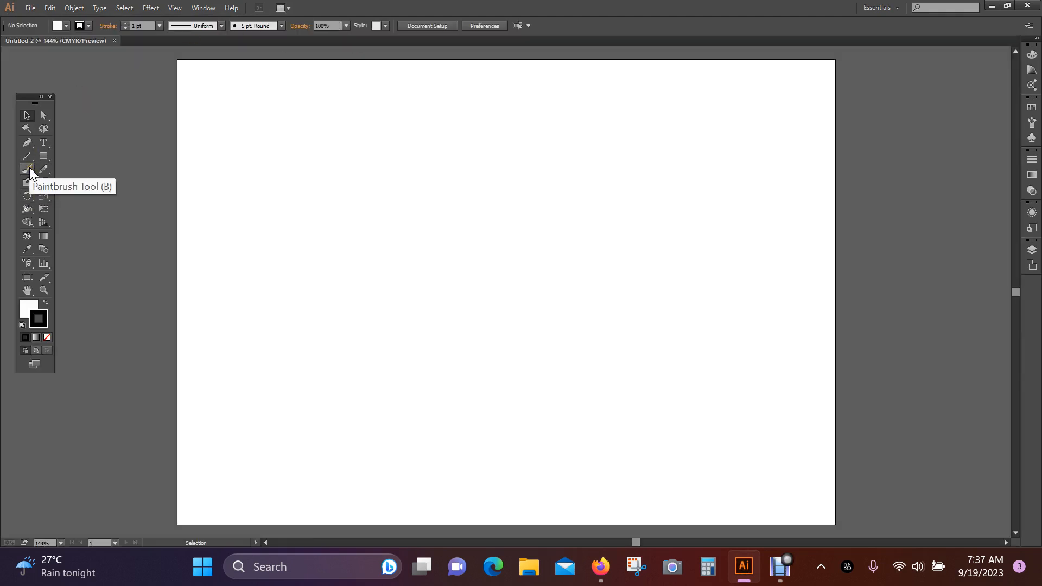
click(29, 167)
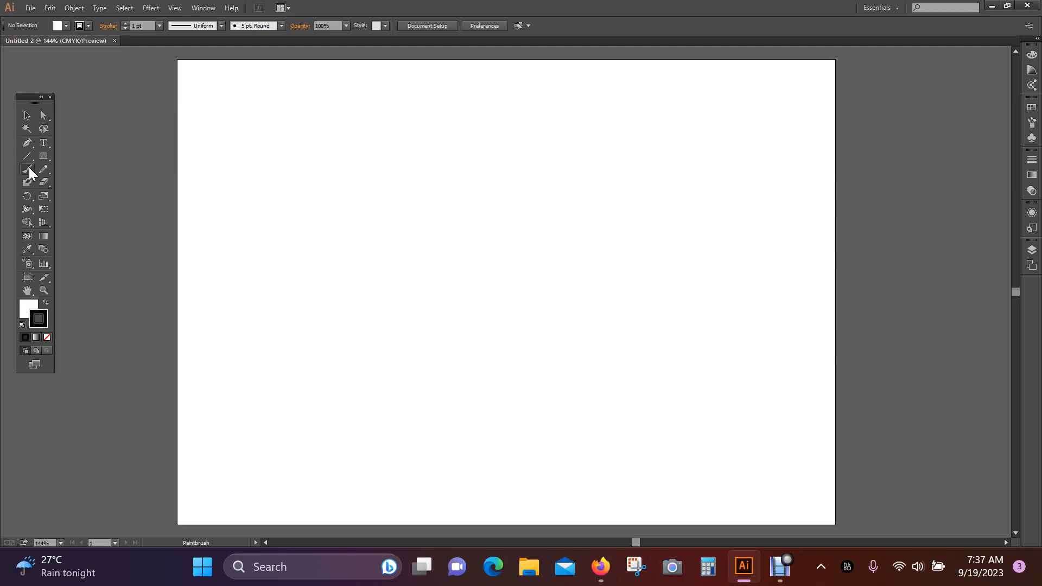
double_click(39, 319)
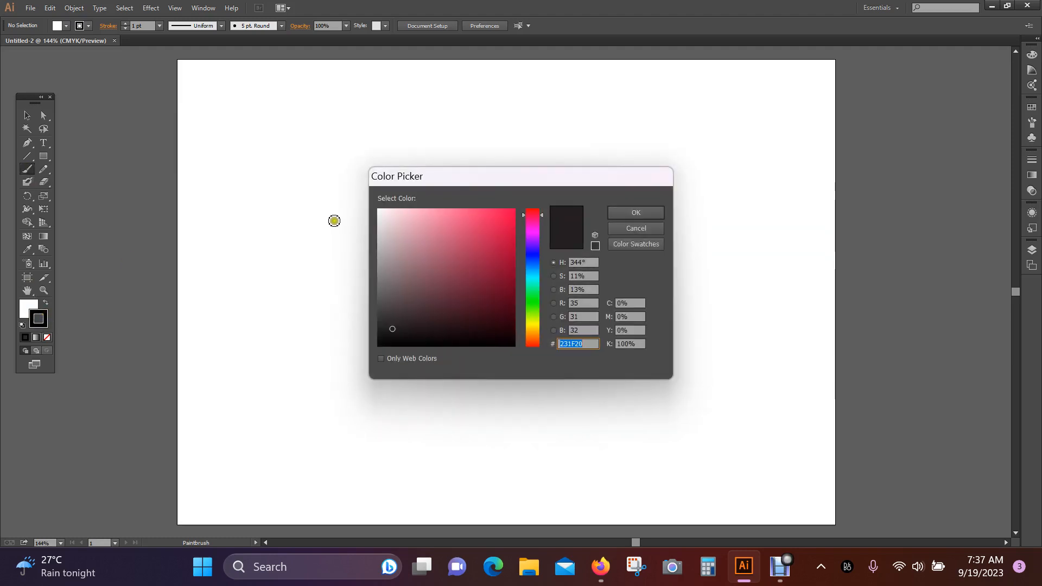
drag(511, 227, 511, 210)
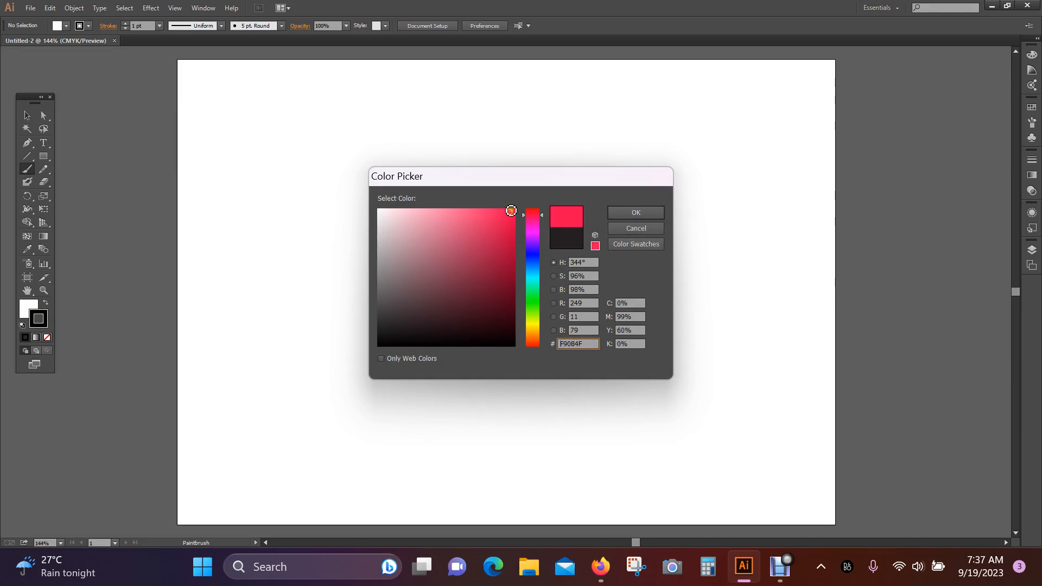
click(658, 212)
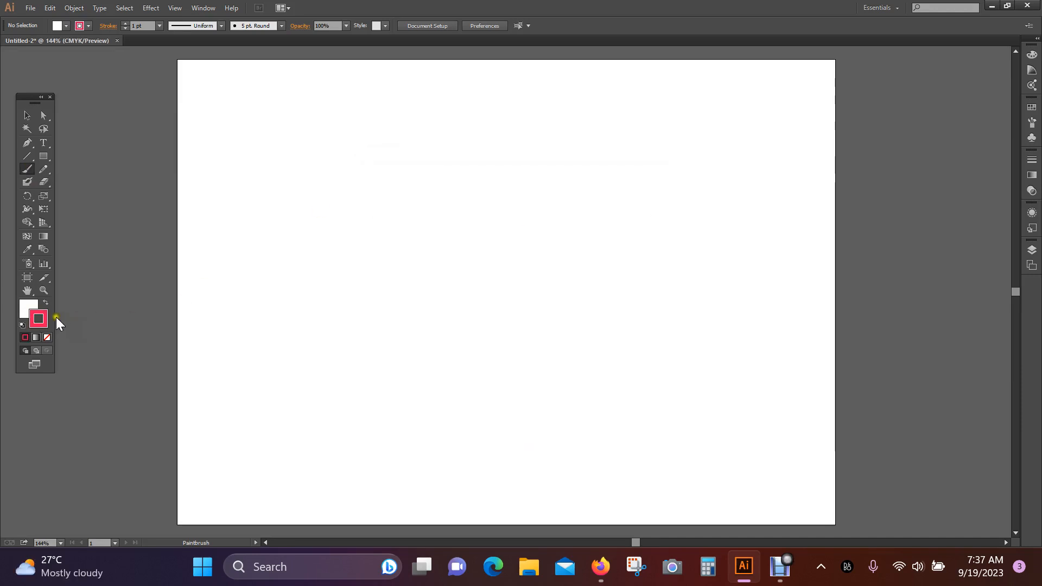
click(28, 307)
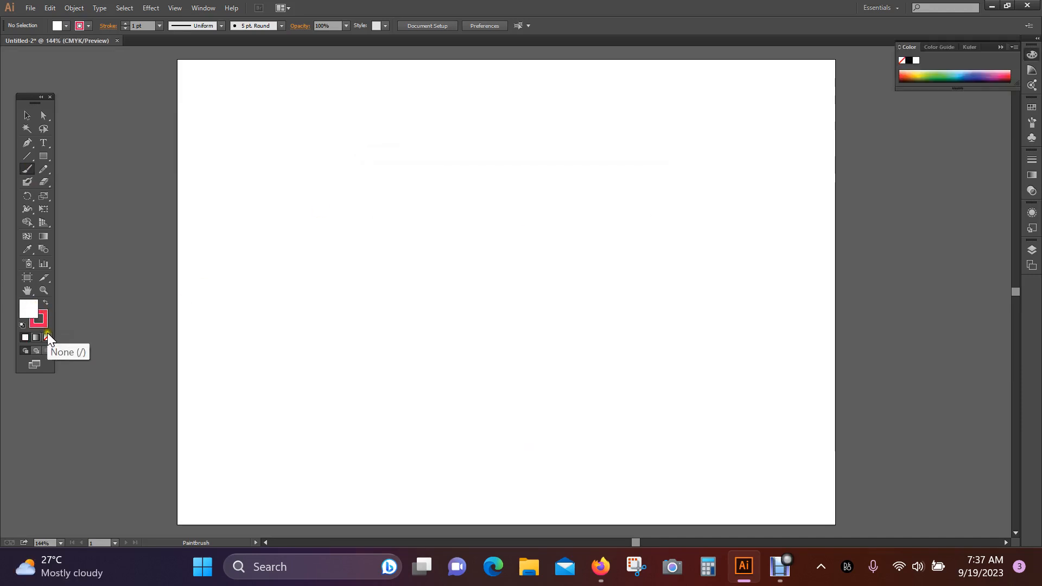
click(47, 336)
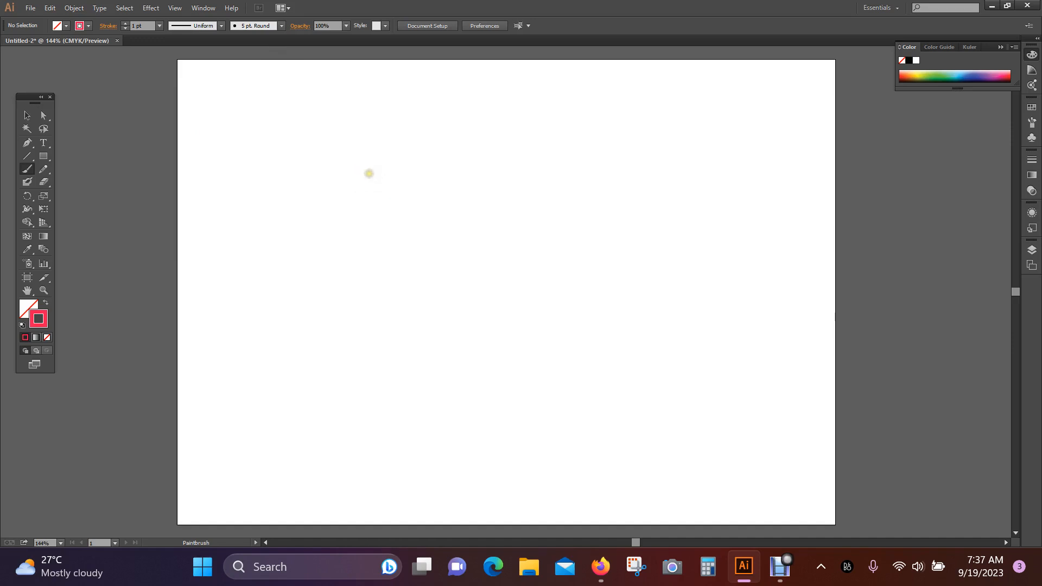
Paint the Bengali word আম in red freehand brush strokes across the upper part of the artboard.
mouse_move(369, 173)
mouse_down()
mouse_move(384, 156)
mouse_move(373, 207)
mouse_move(331, 171)
mouse_move(324, 145)
mouse_up()
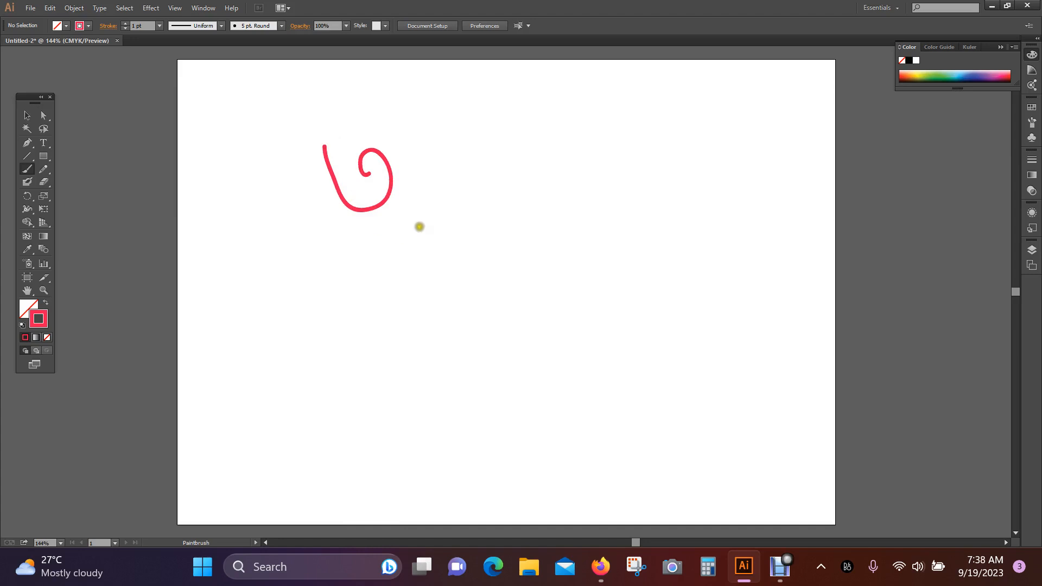
drag(385, 191, 432, 221)
drag(416, 142, 414, 221)
drag(441, 139, 440, 236)
mouse_move(407, 149)
mouse_down()
mouse_move(504, 149)
mouse_move(474, 169)
mouse_move(522, 174)
mouse_move(492, 204)
mouse_move(505, 185)
mouse_move(562, 209)
mouse_move(545, 140)
mouse_move(642, 142)
mouse_up()
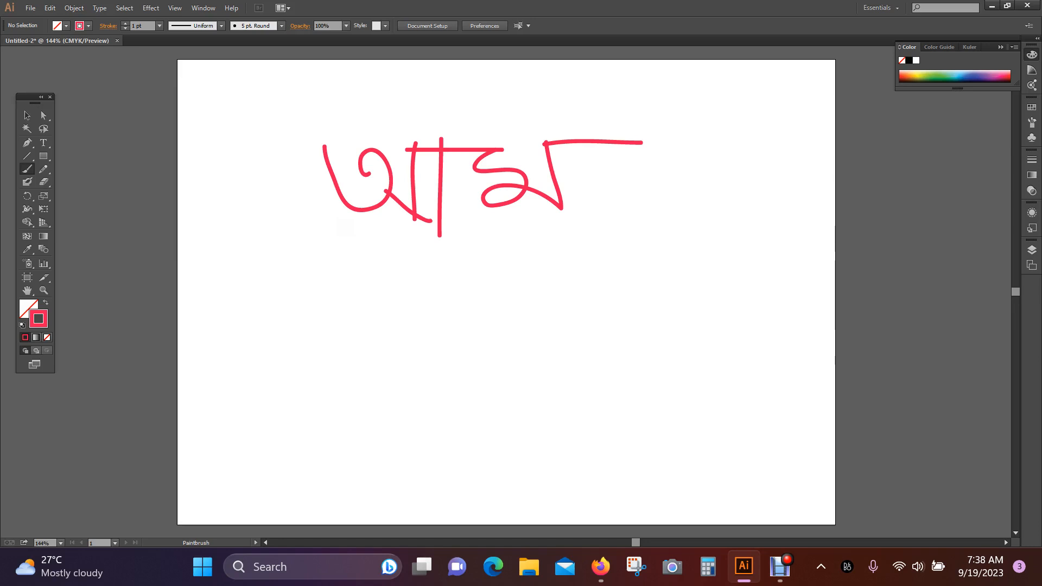
Try moving the red word's second vertical stroke and its ম stroke separately, undoing each move.
click(27, 115)
drag(440, 221, 454, 249)
click(504, 323)
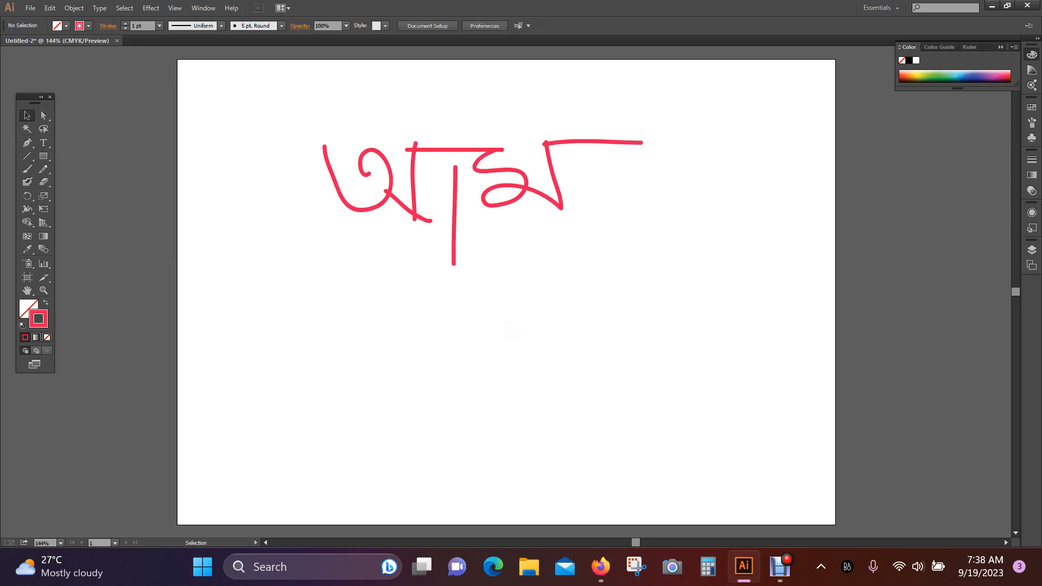
key(ctrl+z)
drag(553, 178, 595, 184)
key(ctrl+z)
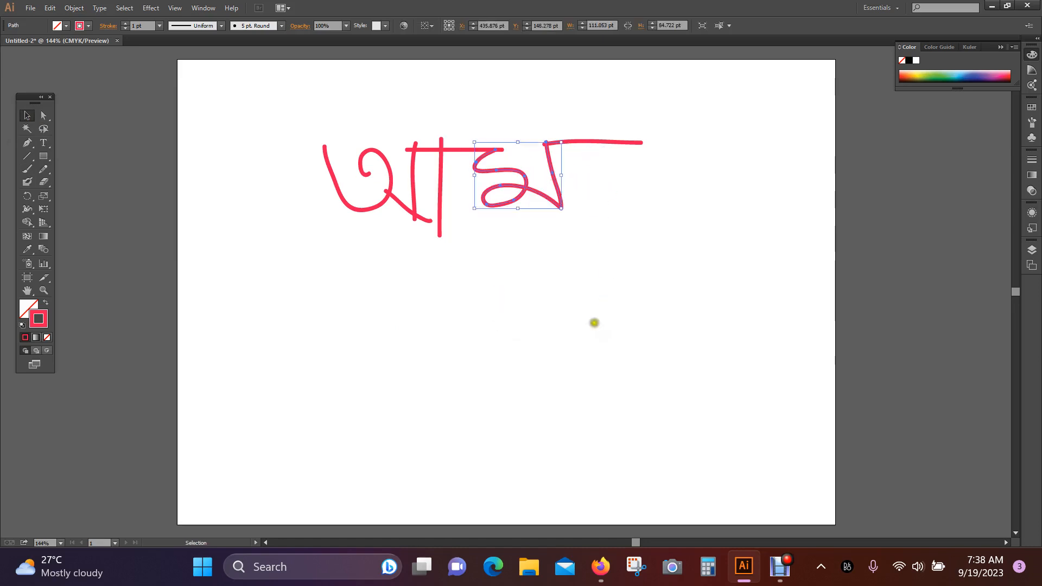
click(570, 304)
Group all strokes of the red word and move the group slightly up and to the right.
mouse_move(263, 112)
mouse_down()
mouse_move(539, 179)
mouse_move(624, 244)
mouse_up()
right_click(511, 169)
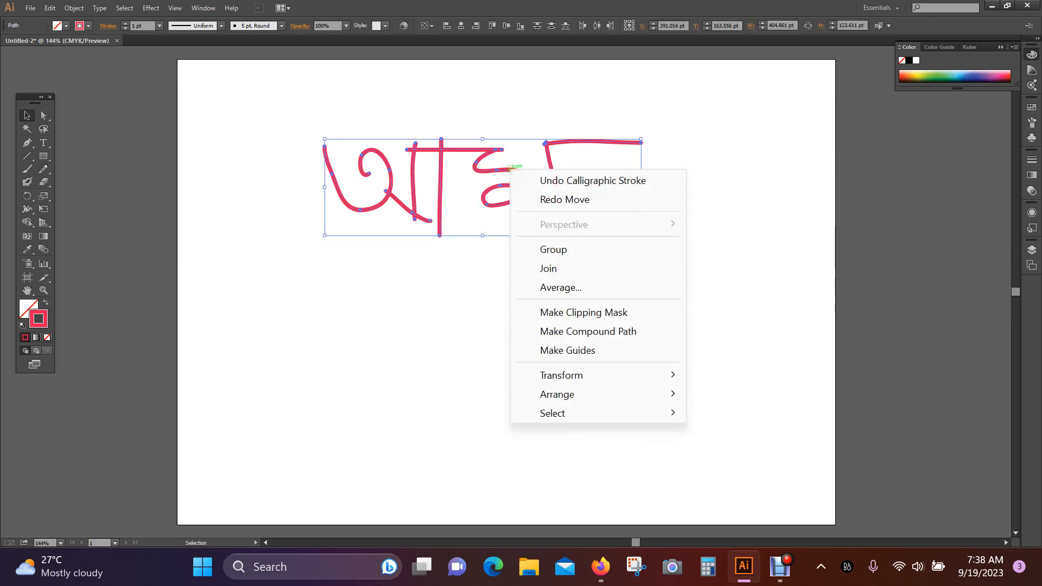
click(565, 250)
click(531, 223)
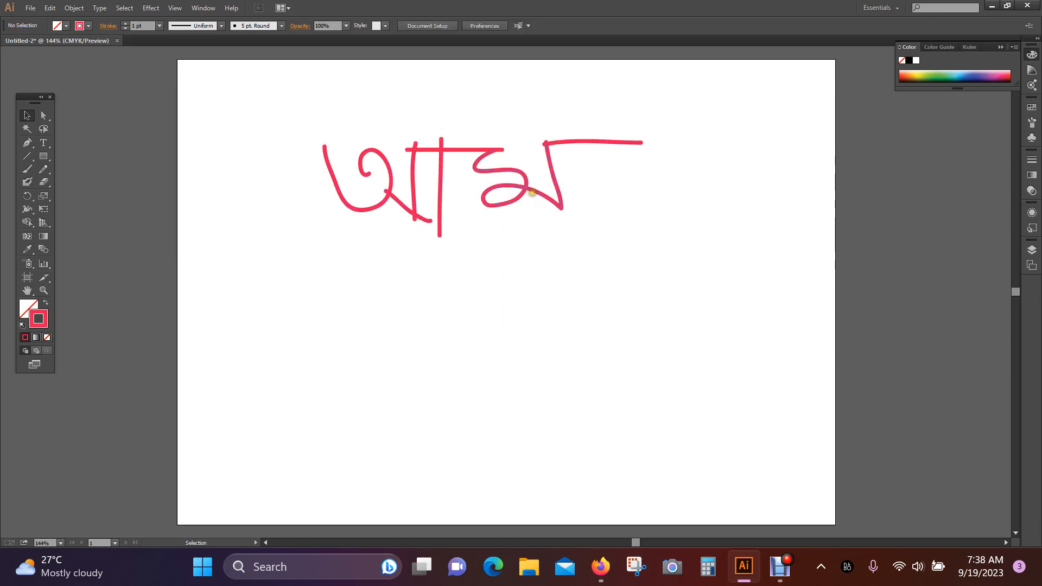
mouse_move(535, 198)
mouse_down()
mouse_move(619, 276)
mouse_move(628, 298)
mouse_move(575, 157)
mouse_move(563, 177)
mouse_move(556, 163)
mouse_up()
click(555, 293)
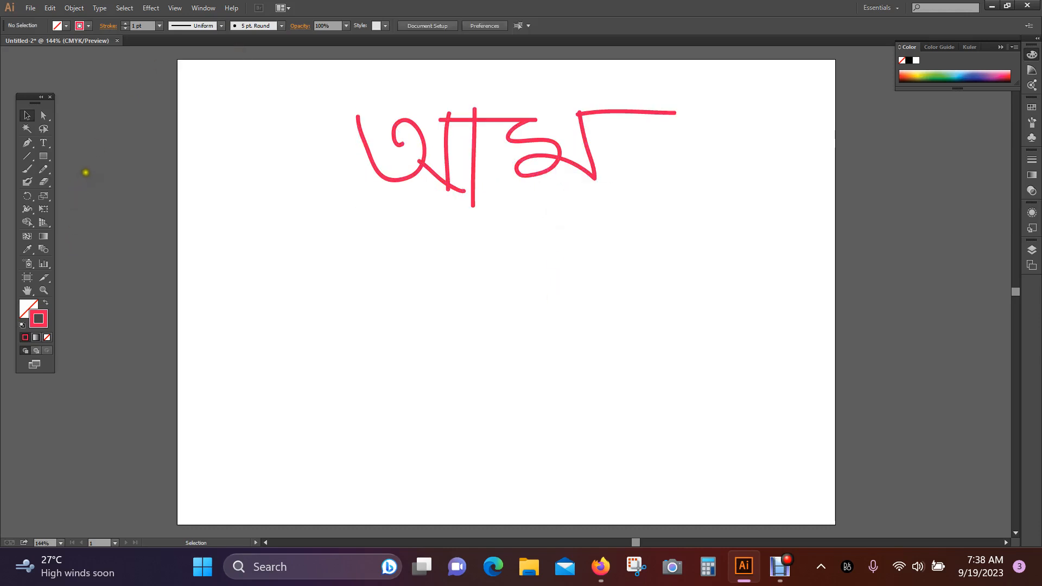
Choose the rough charcoal-like art brush for the Paintbrush tool.
click(28, 168)
click(259, 25)
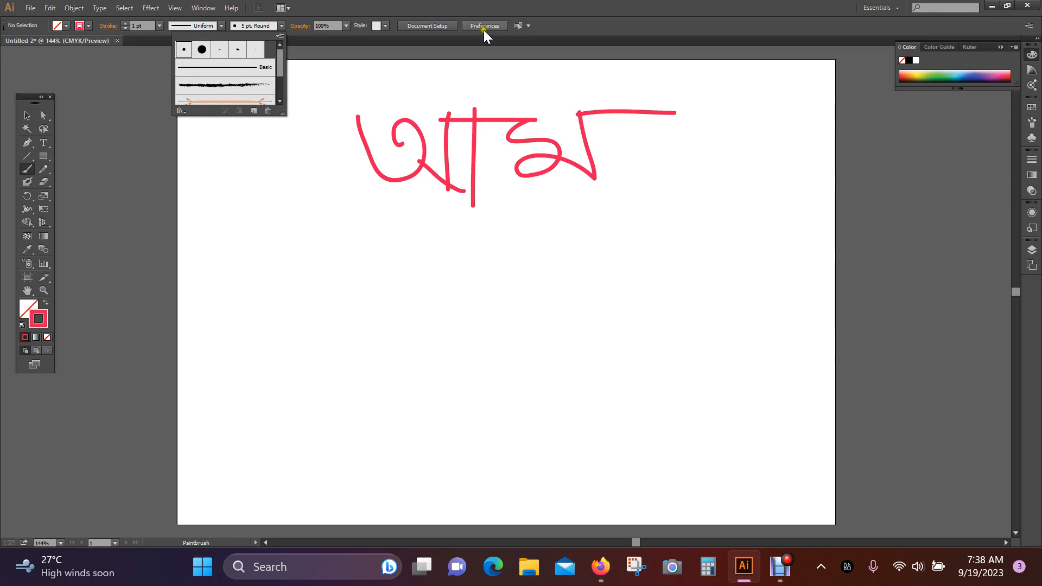
click(209, 85)
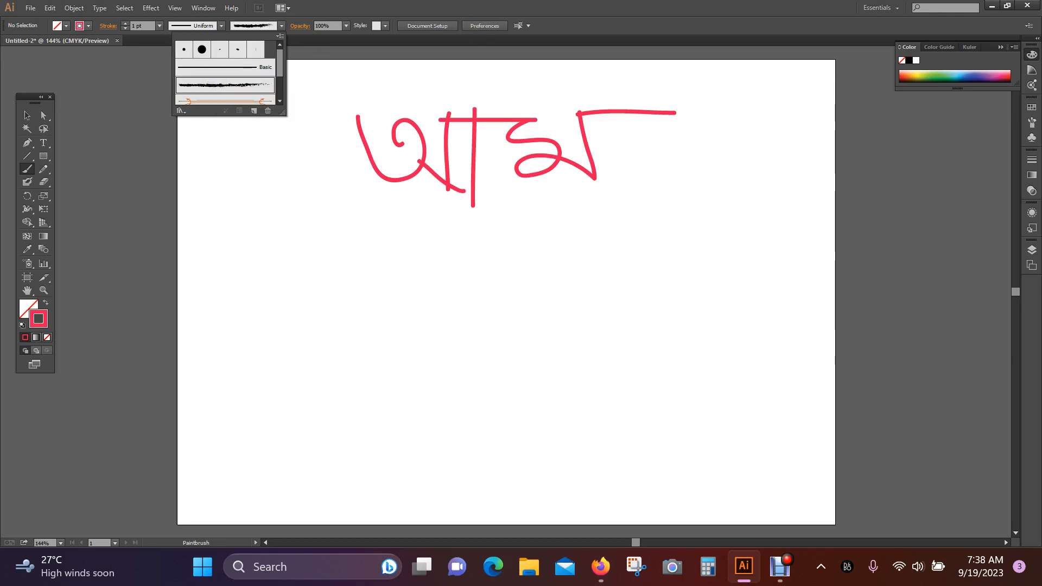
click(599, 6)
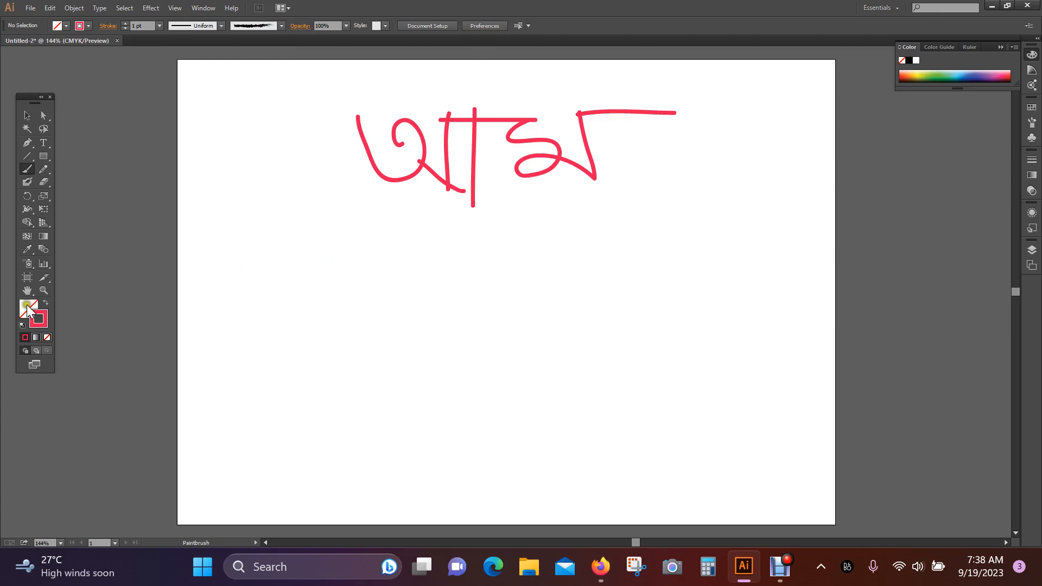
Change the stroke colour to green, 07AA17.
double_click(44, 314)
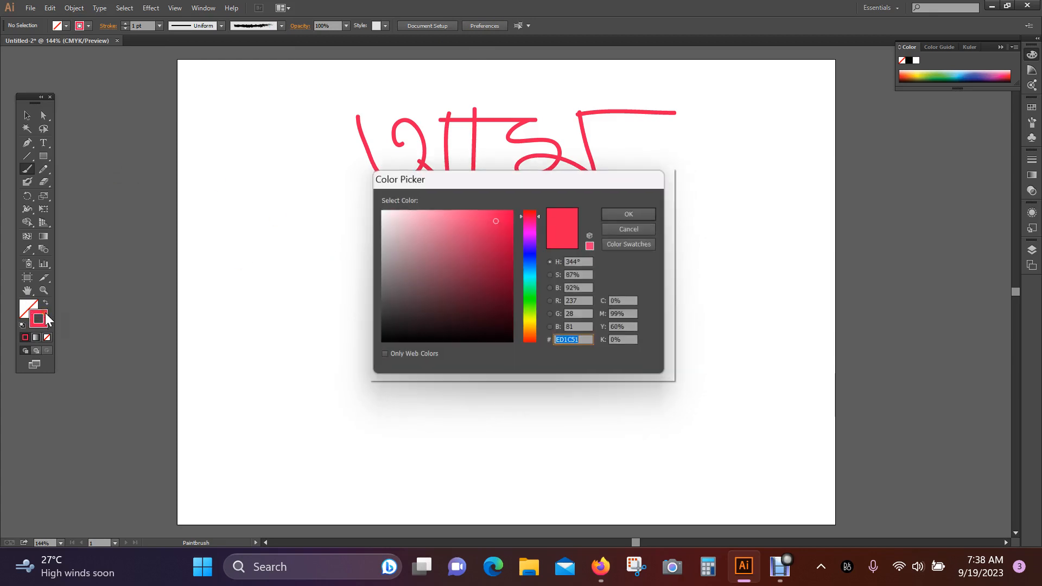
click(534, 298)
click(508, 254)
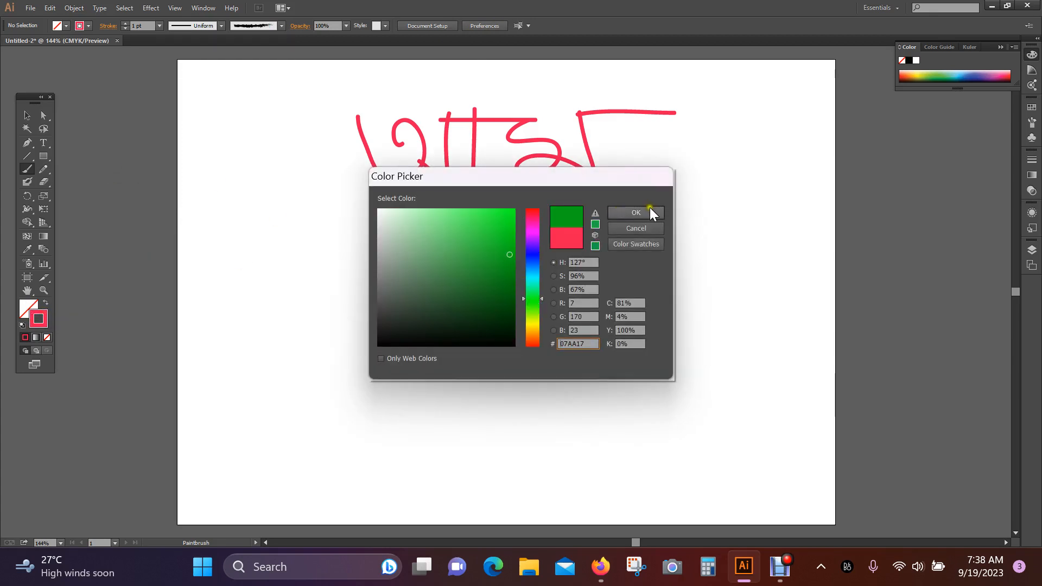
click(651, 208)
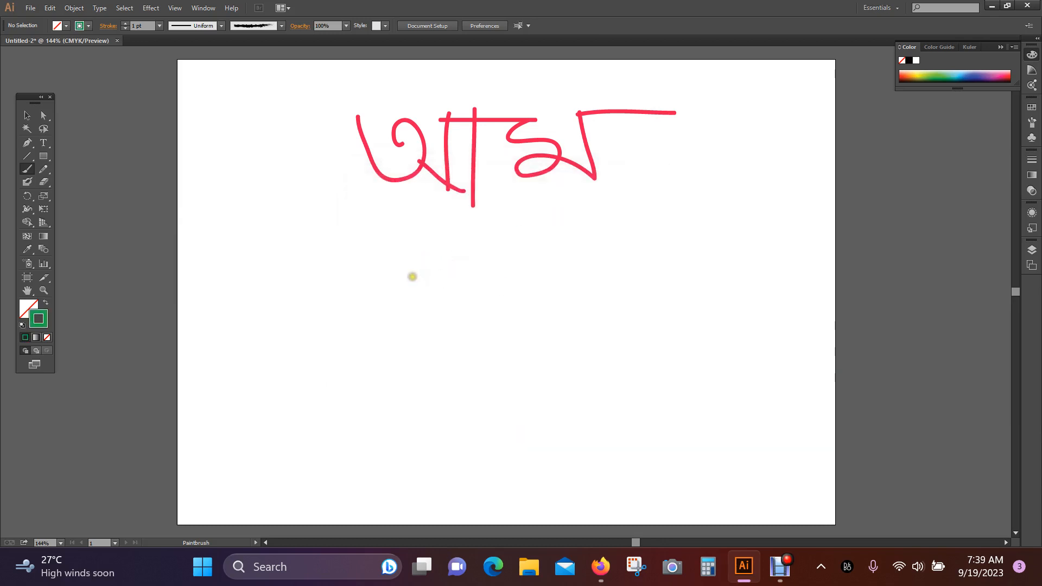
Paint the word আম in green textured brush strokes below the red word.
mouse_move(413, 274)
mouse_down()
mouse_move(433, 298)
mouse_move(397, 282)
mouse_move(385, 258)
mouse_up()
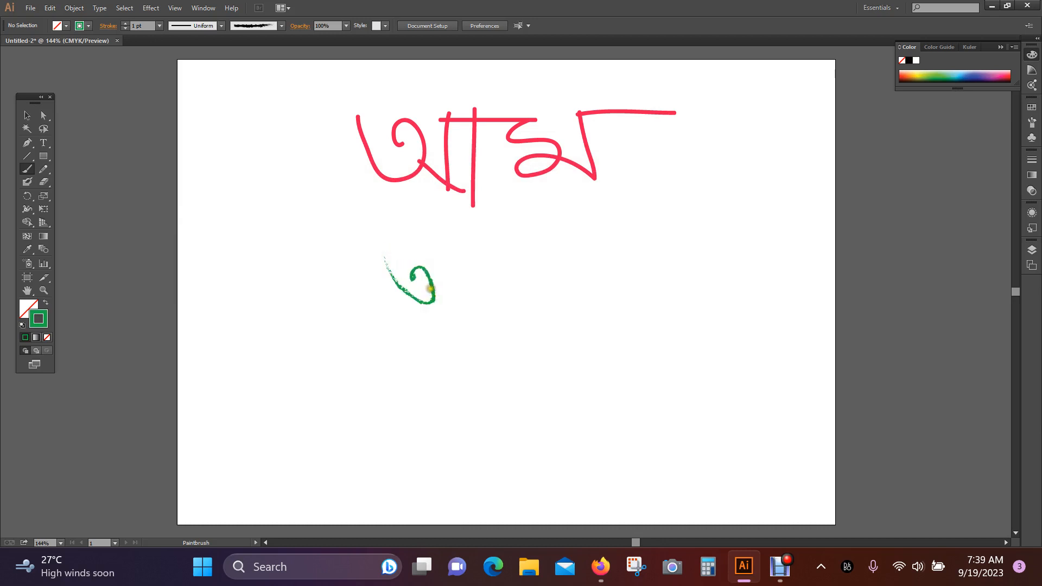
drag(429, 289, 463, 295)
drag(447, 257, 455, 309)
drag(465, 256, 470, 322)
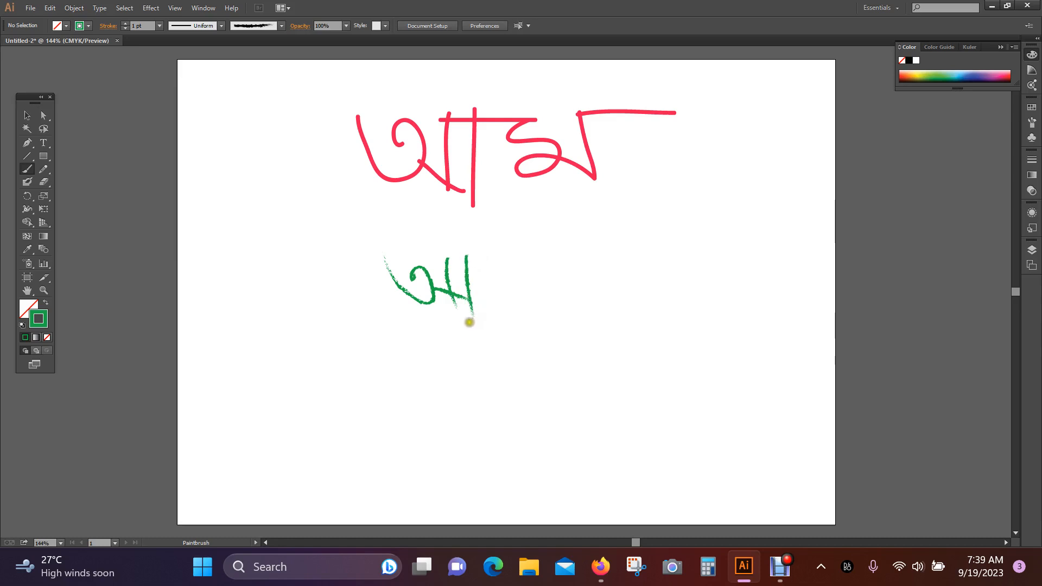
mouse_move(477, 262)
mouse_down()
mouse_move(509, 258)
mouse_move(508, 303)
mouse_move(556, 298)
mouse_move(556, 249)
mouse_up()
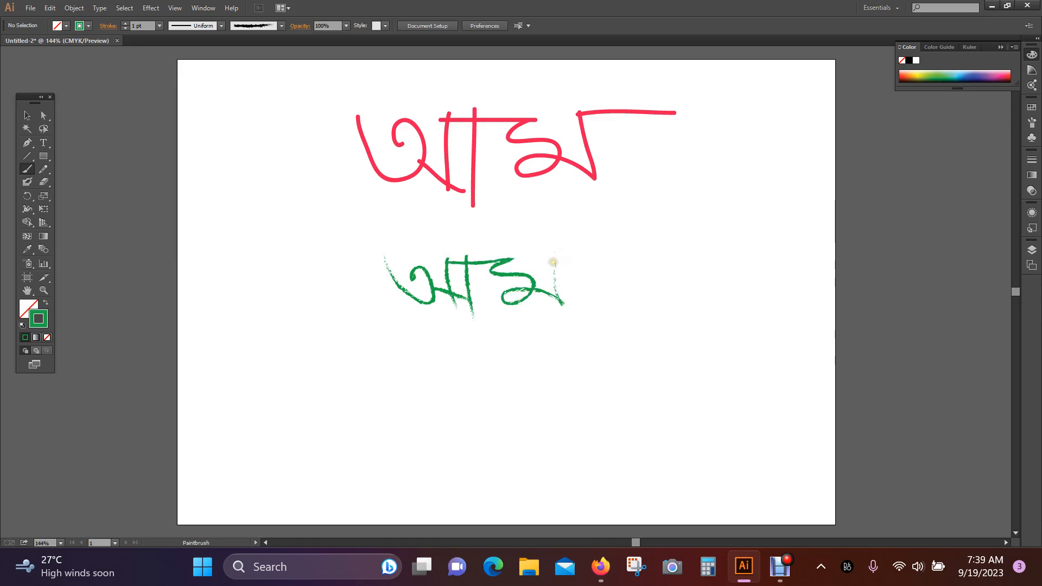
drag(624, 256, 640, 254)
Set the stroke weight of all the green brush strokes to 2 pt.
click(27, 116)
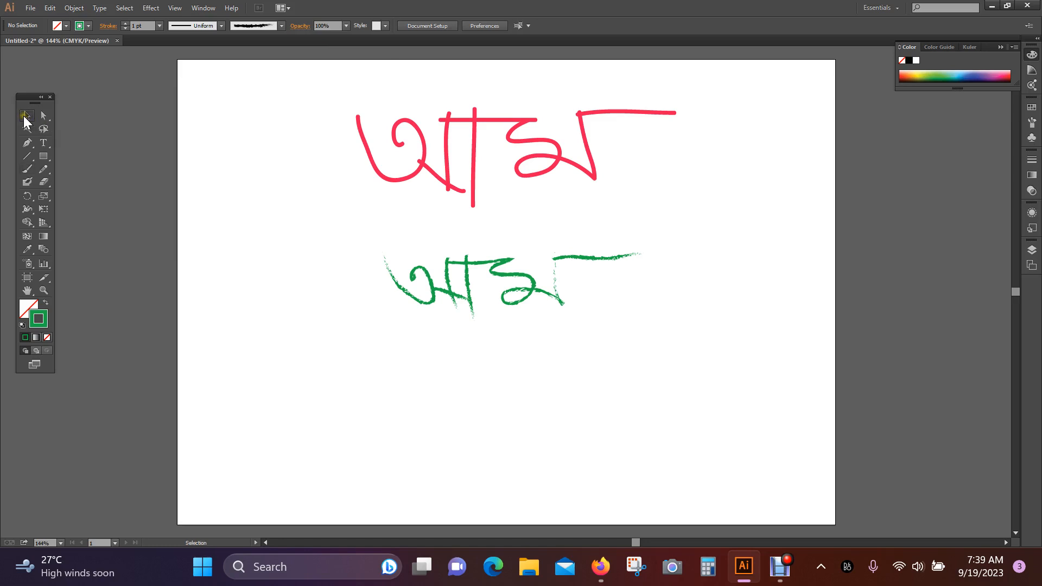
drag(627, 369, 400, 255)
click(451, 282)
mouse_move(337, 244)
mouse_down()
mouse_move(678, 323)
mouse_move(665, 315)
mouse_up()
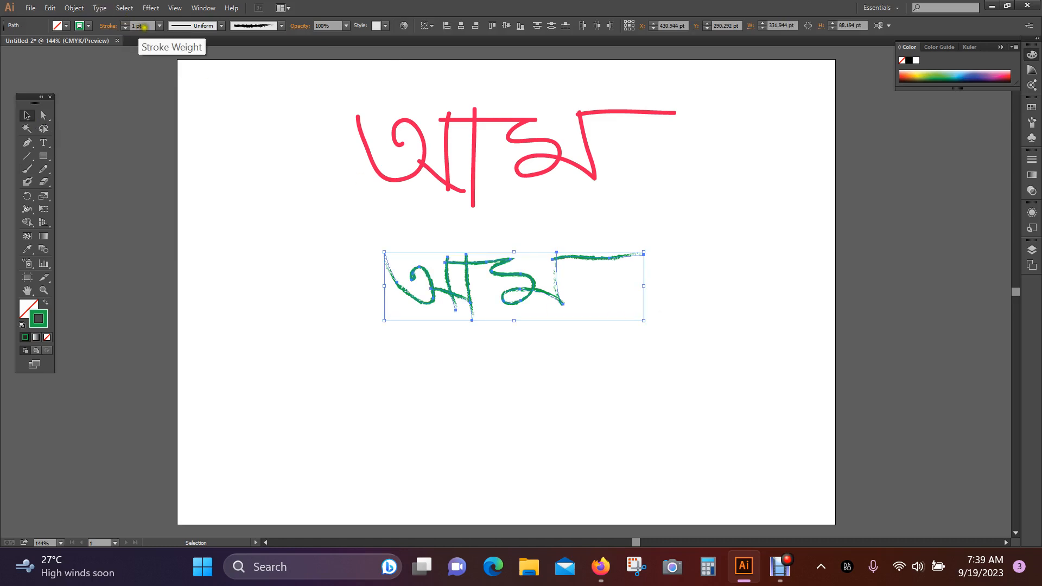
click(160, 25)
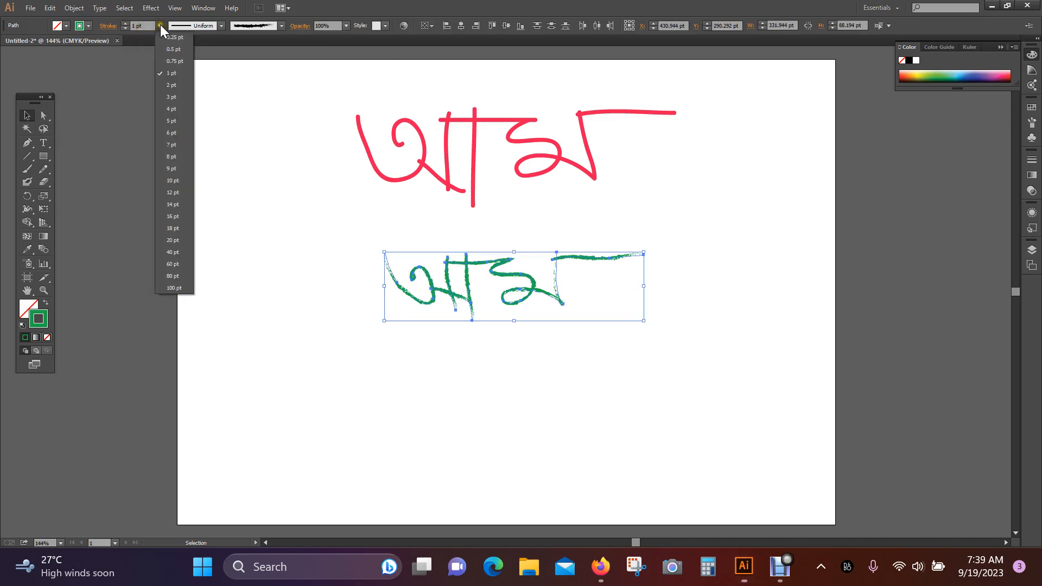
click(172, 86)
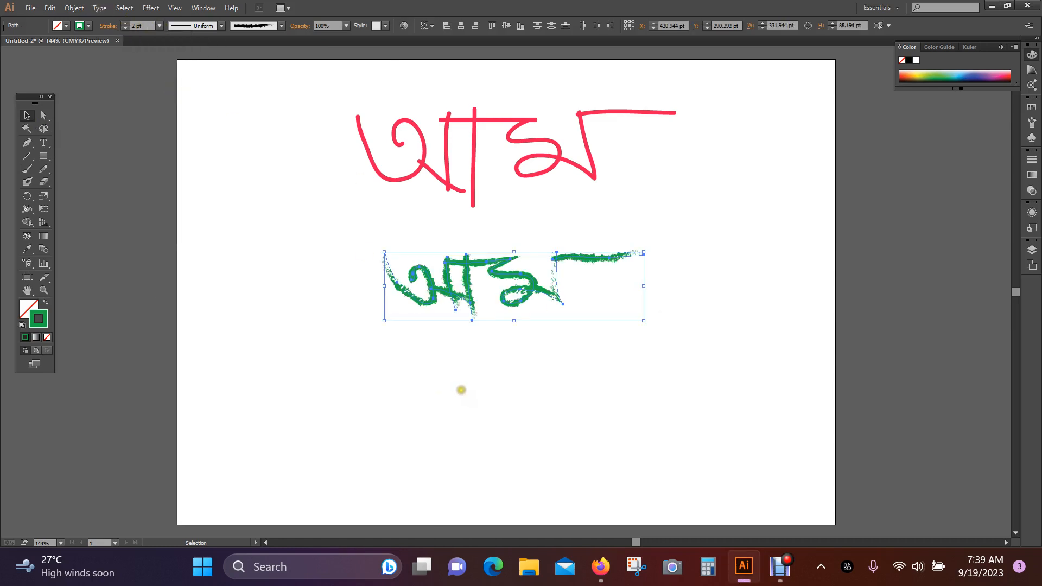
click(462, 390)
Group all strokes of the green word and move the group slightly up and to the left.
drag(329, 241, 657, 350)
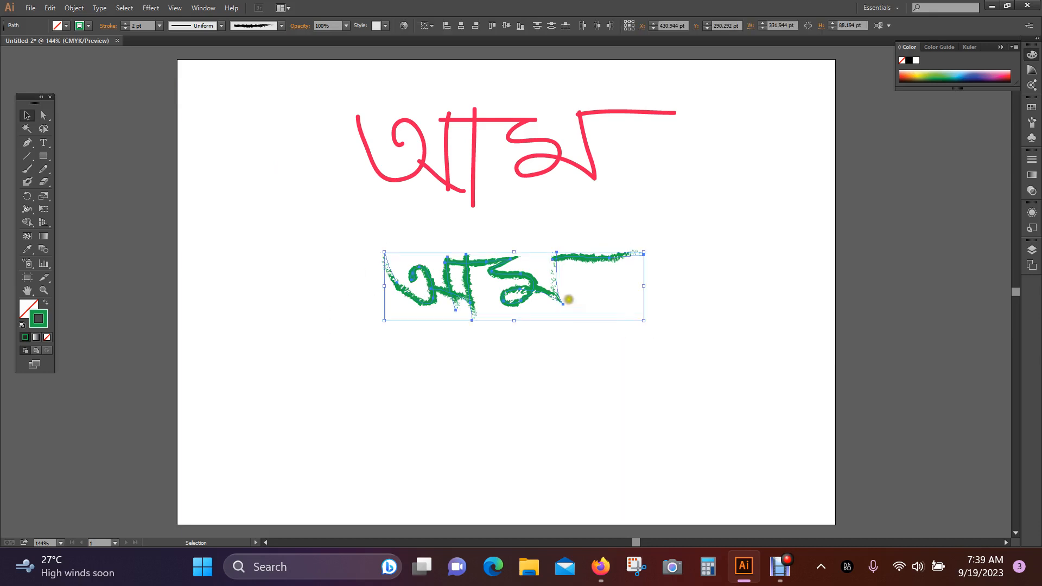
right_click(537, 292)
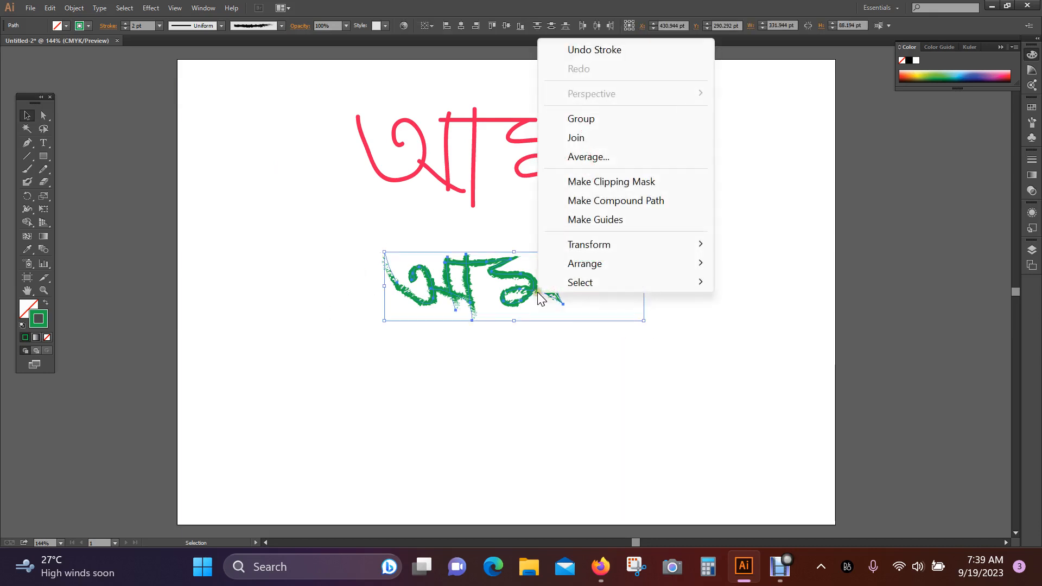
click(601, 119)
click(577, 427)
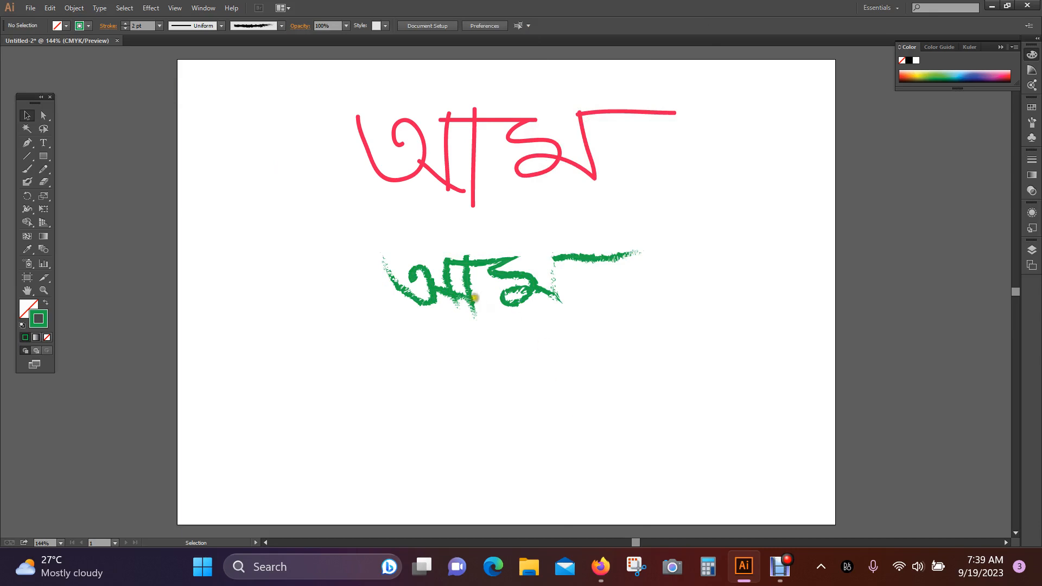
drag(475, 297, 457, 276)
click(504, 378)
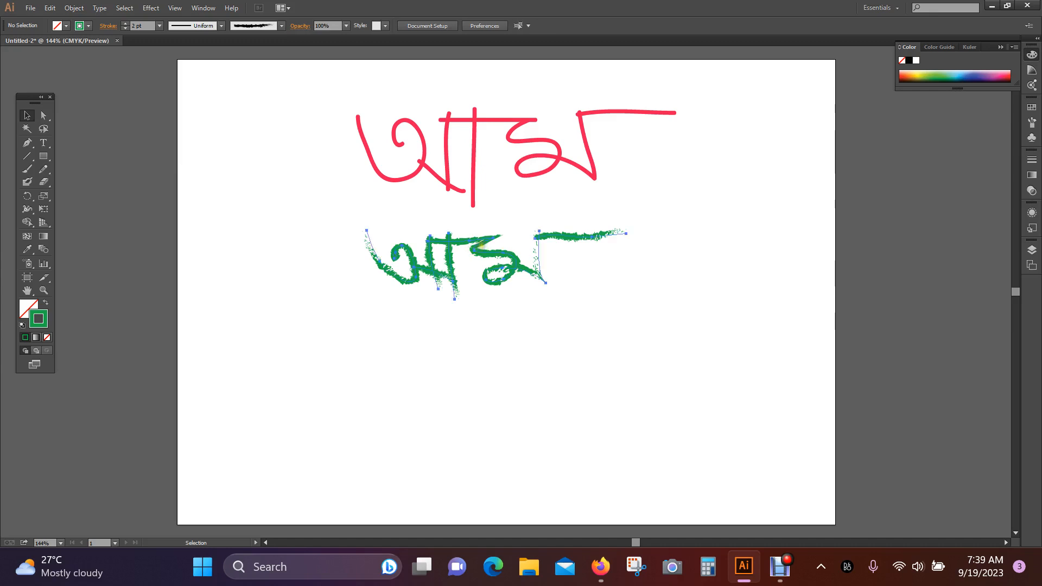
click(482, 246)
click(412, 177)
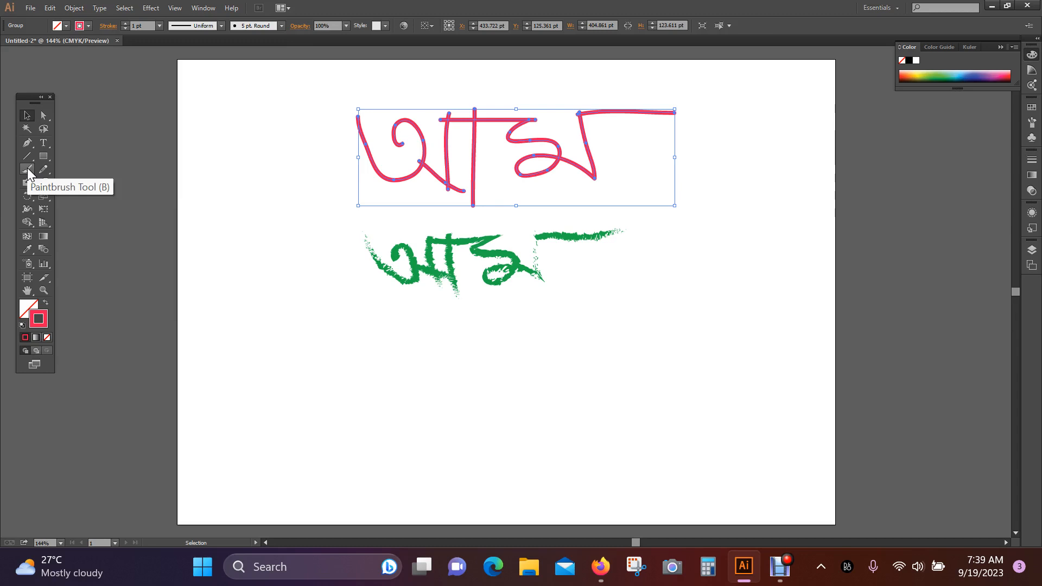
click(264, 293)
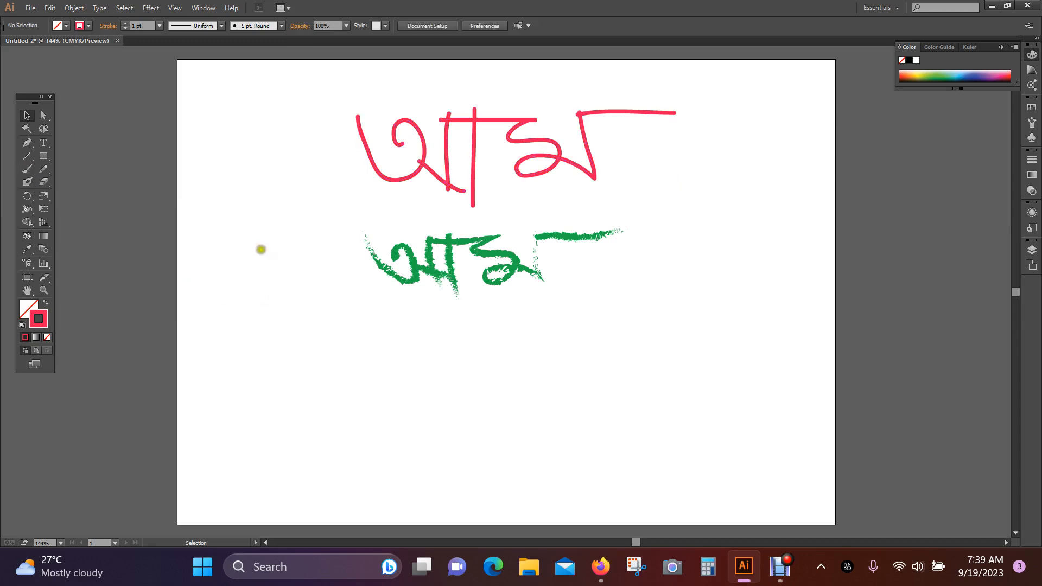
Move the red and green words together into the upper-left corner of the artboard.
drag(296, 156, 564, 301)
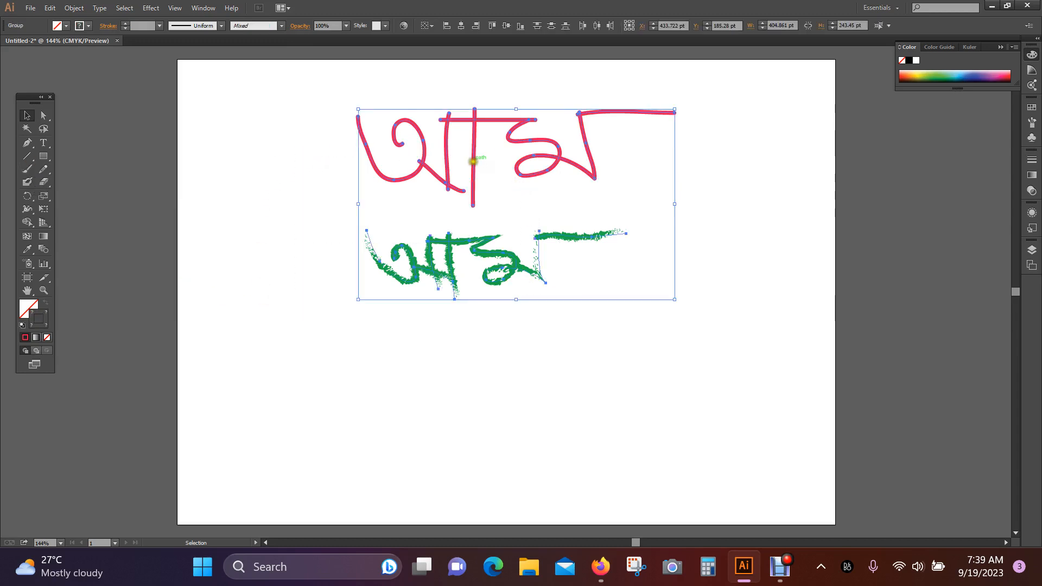
drag(473, 161, 300, 129)
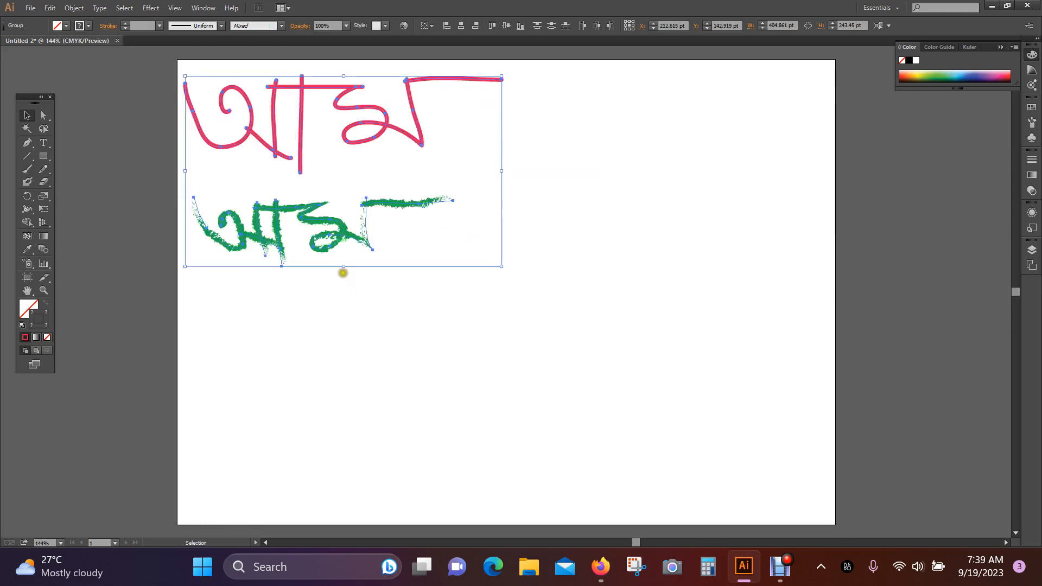
click(557, 222)
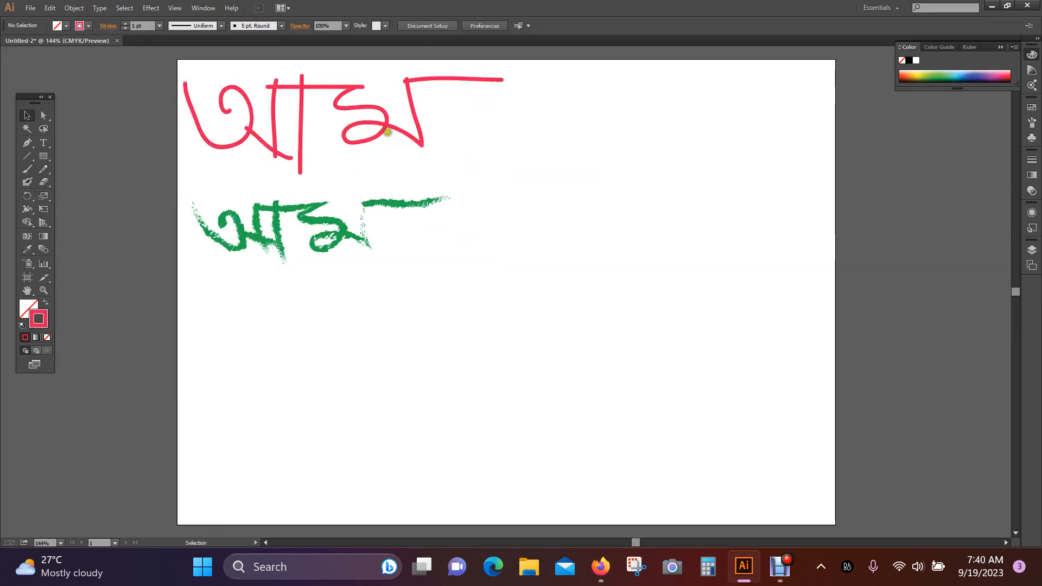
Ungroup the strokes of the red word in the upper-left corner.
click(388, 131)
right_click(384, 122)
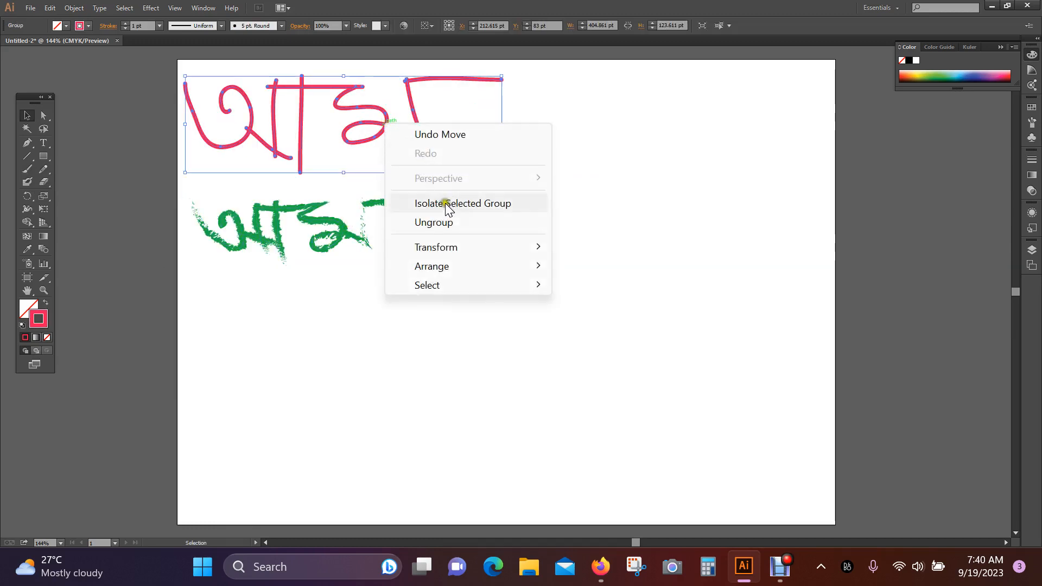
click(441, 224)
click(539, 258)
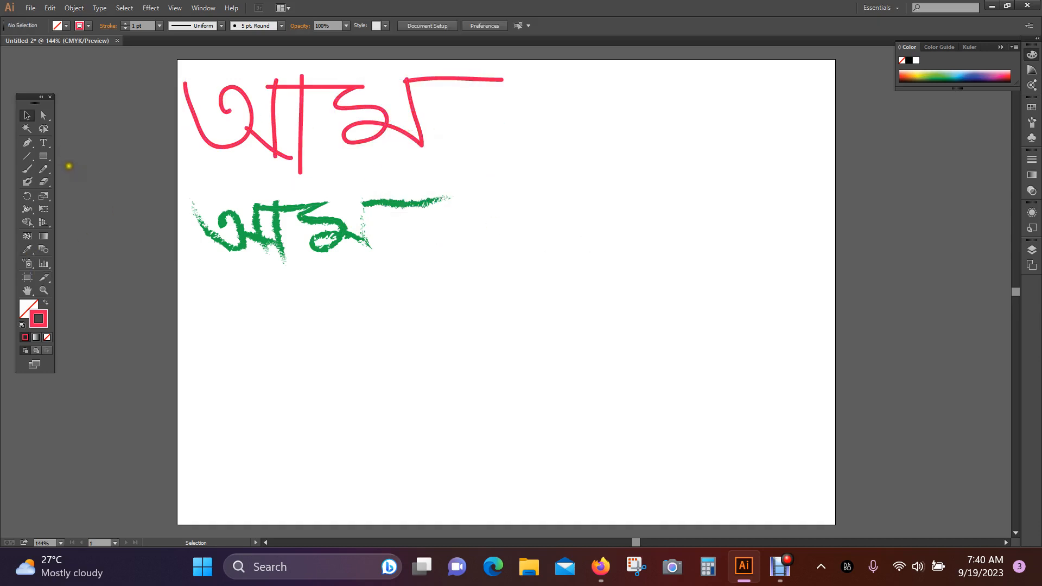
Paint the word আম in red with the Blob Brush, about 395 by 119 pt, on the right half of the artboard.
click(31, 181)
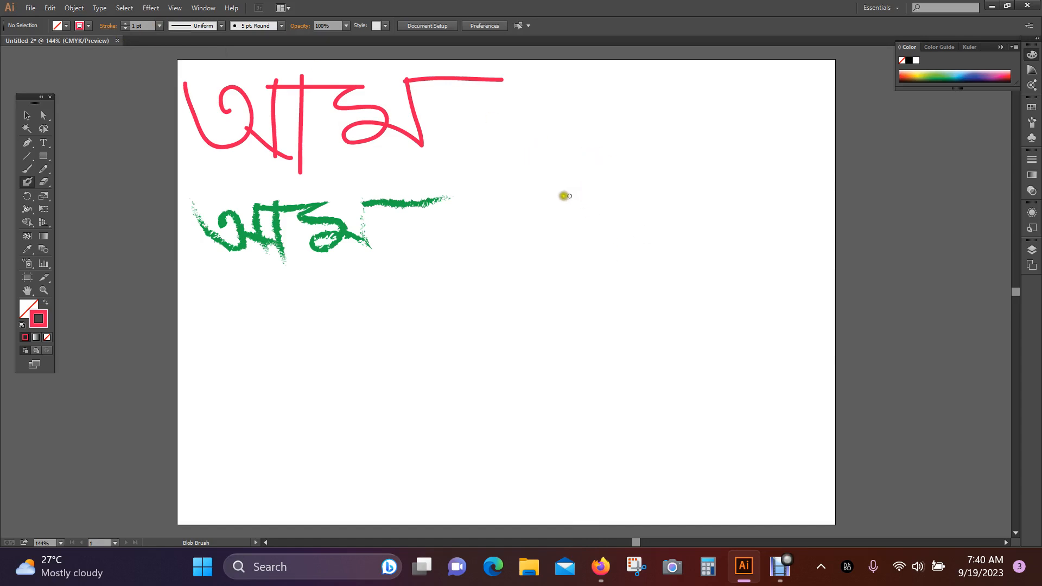
mouse_move(566, 195)
mouse_down()
mouse_move(584, 180)
mouse_move(592, 216)
mouse_move(526, 200)
mouse_move(515, 158)
mouse_up()
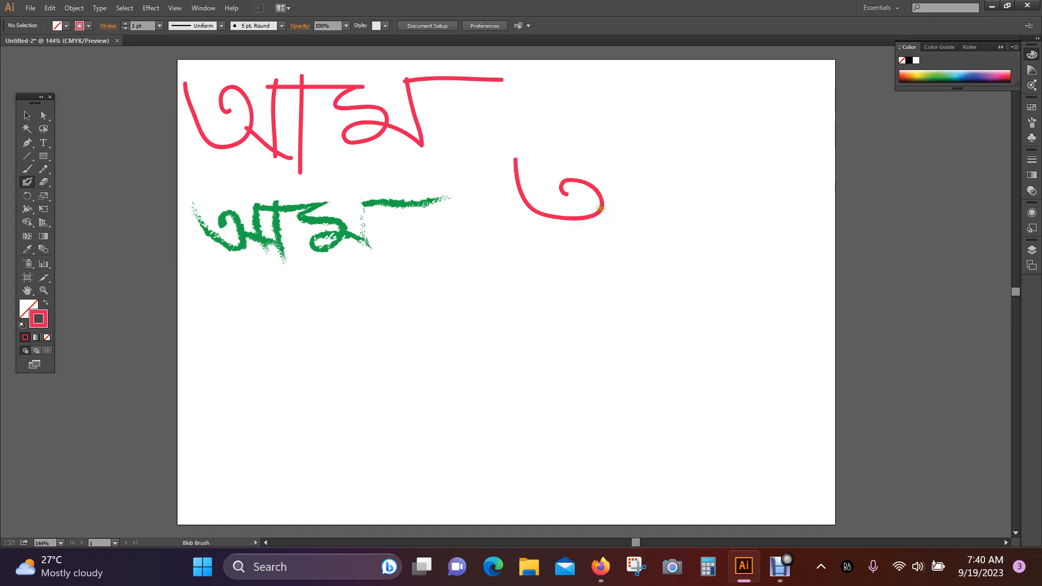
drag(600, 208, 633, 240)
drag(632, 155, 633, 240)
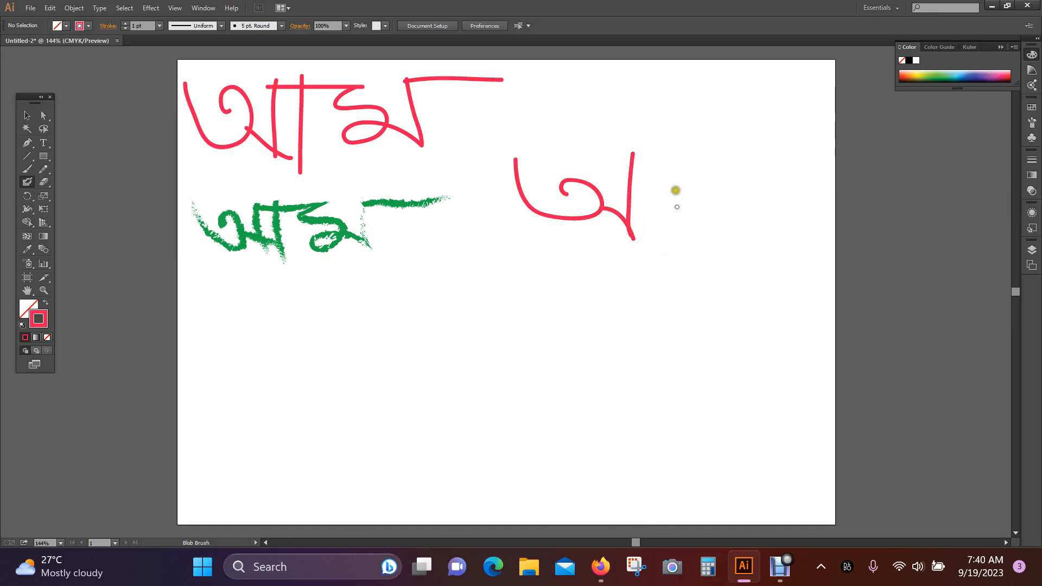
drag(646, 152, 645, 238)
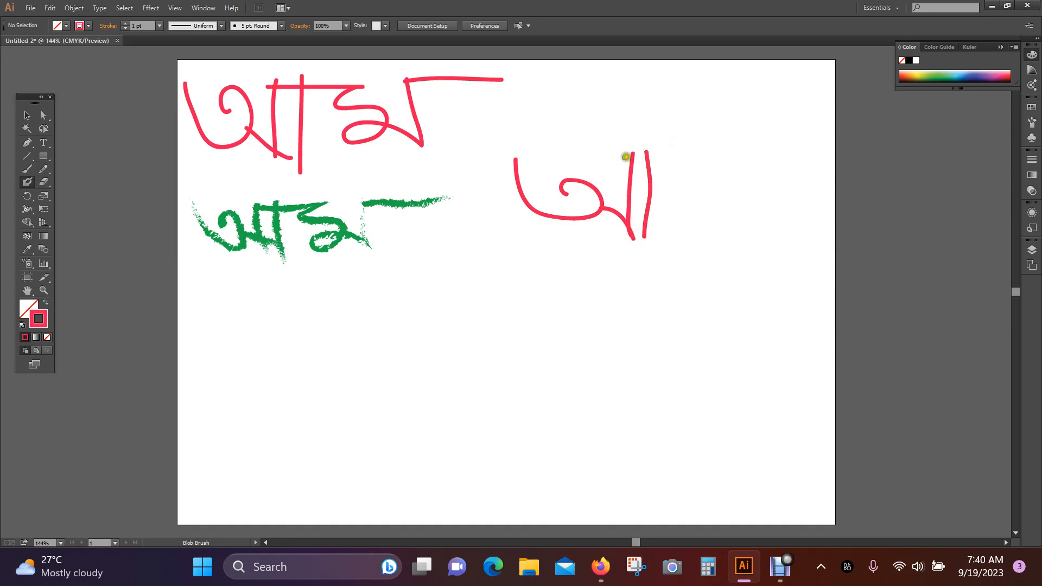
mouse_move(629, 155)
mouse_down()
mouse_move(723, 157)
mouse_move(676, 172)
mouse_move(715, 180)
mouse_move(730, 204)
mouse_move(689, 219)
mouse_move(703, 200)
mouse_move(752, 207)
mouse_move(769, 228)
mouse_move(750, 153)
mouse_move(821, 148)
mouse_up()
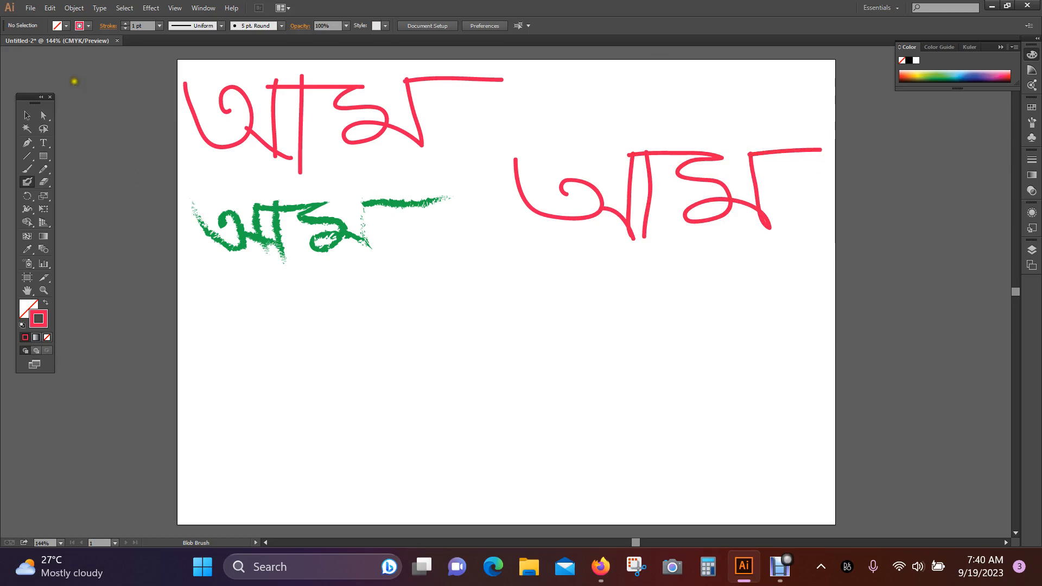
Move the Blob Brush word up and slightly left as one object.
click(27, 115)
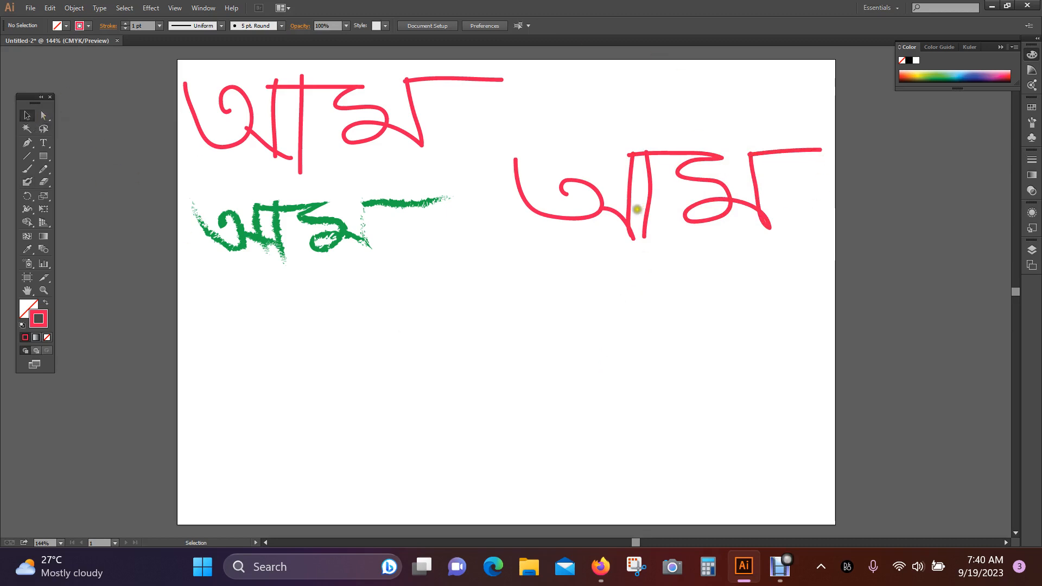
drag(644, 221, 607, 162)
click(671, 373)
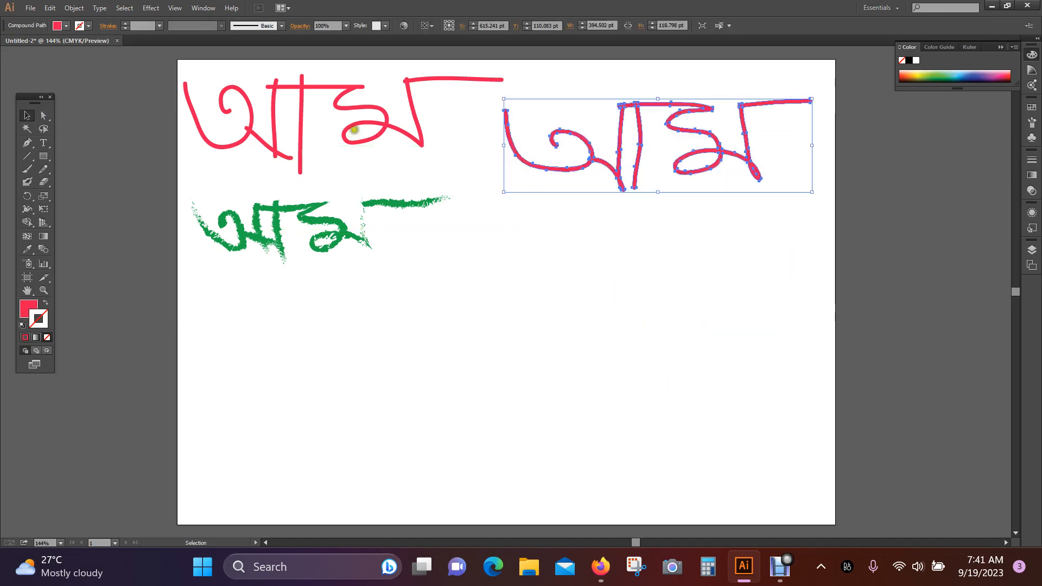
Select individual strokes of the ungrouped Paintbrush word to examine how they are separated.
click(273, 140)
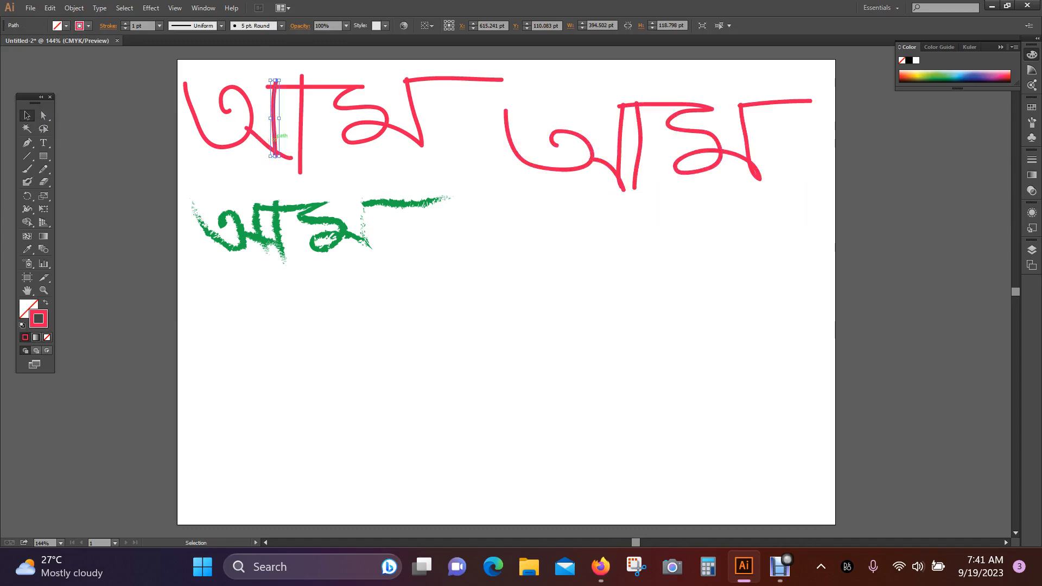
click(413, 120)
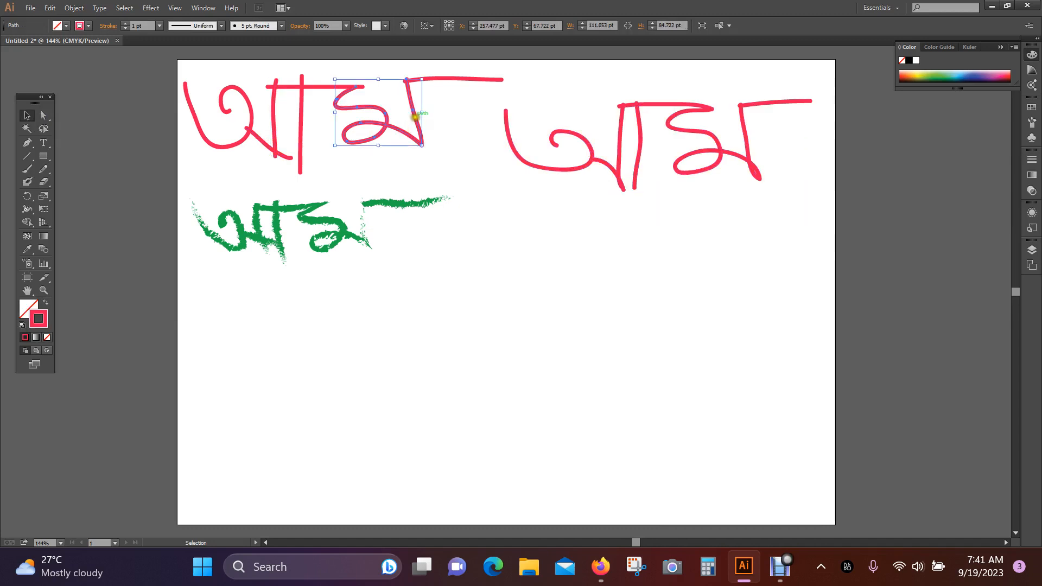
click(442, 78)
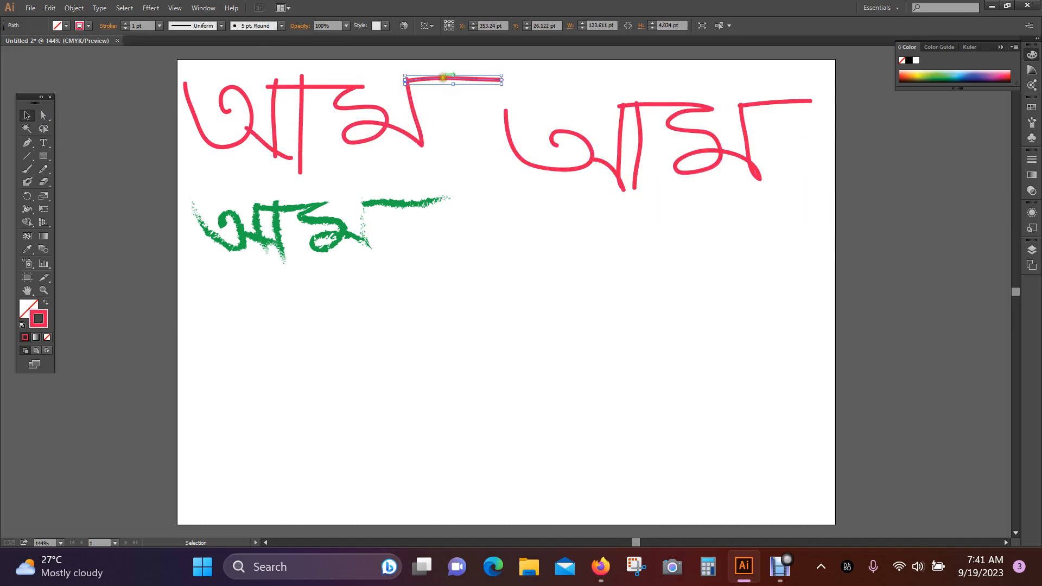
click(420, 129)
click(499, 244)
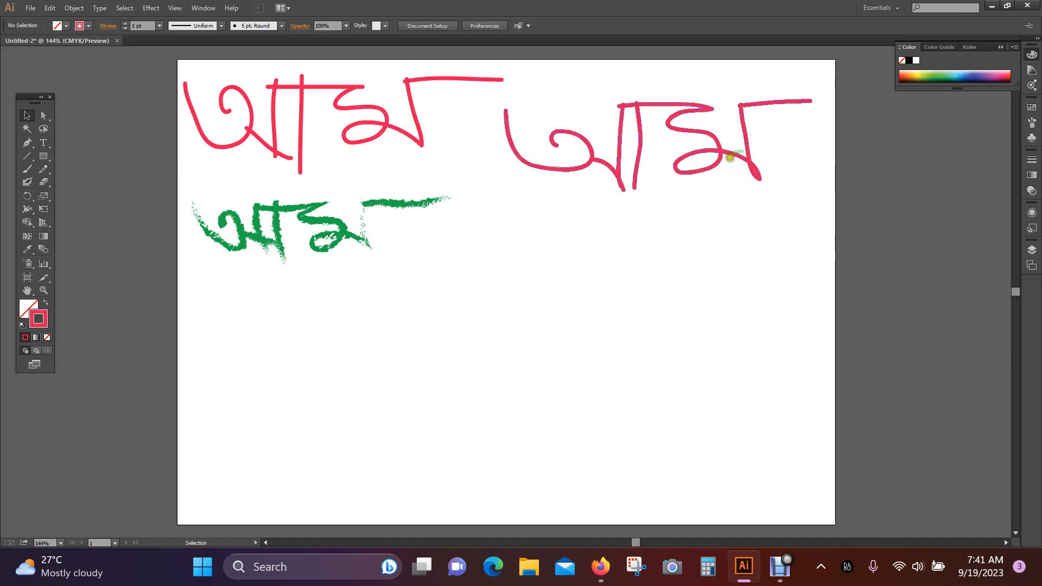
Move the Blob Brush word down, then reshape its inner curl and thicken its first letter's left end by moving anchor points with Direct Selection.
drag(727, 154, 721, 205)
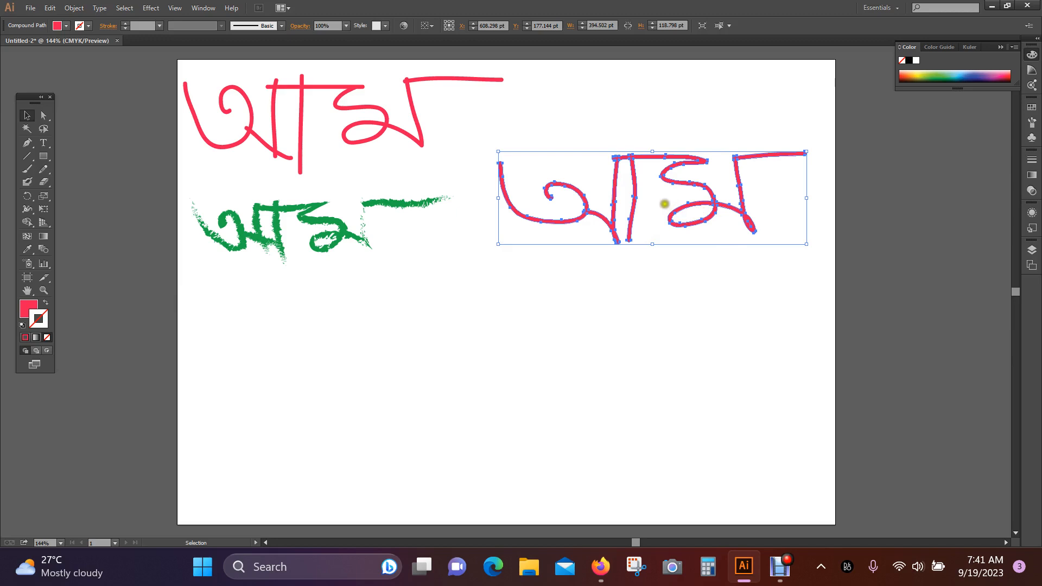
click(44, 115)
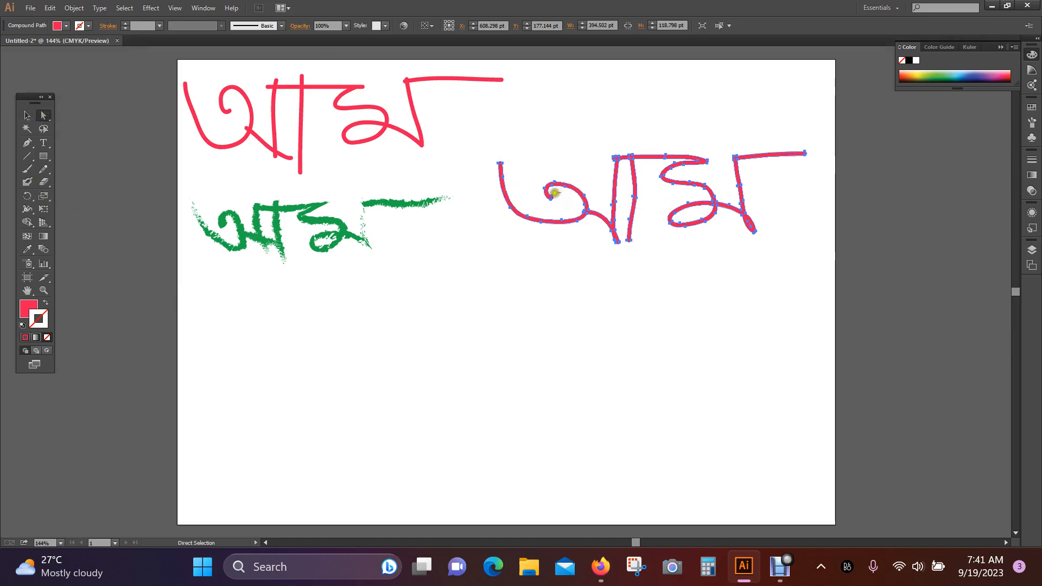
drag(550, 198, 558, 194)
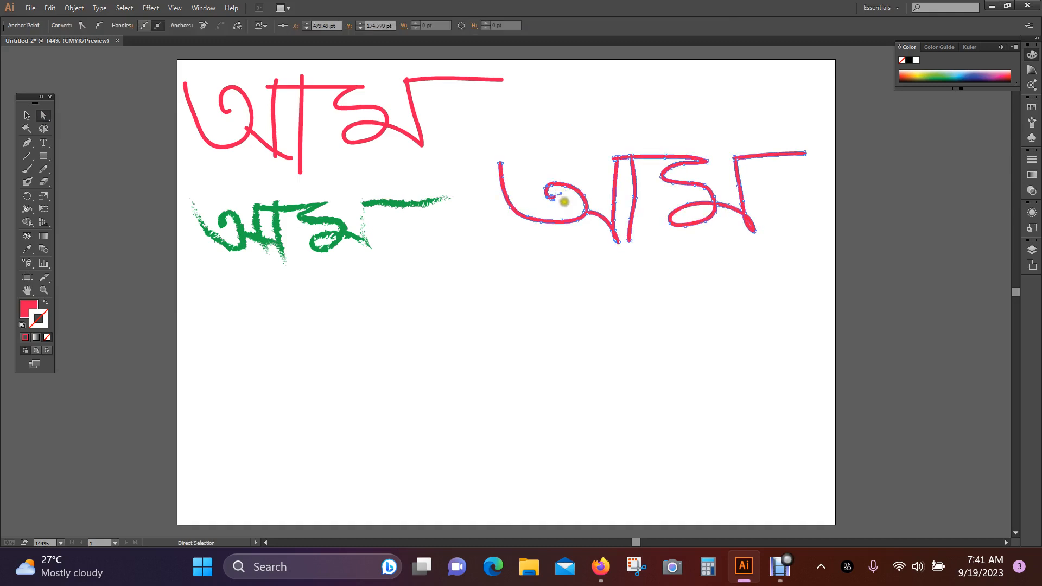
click(563, 209)
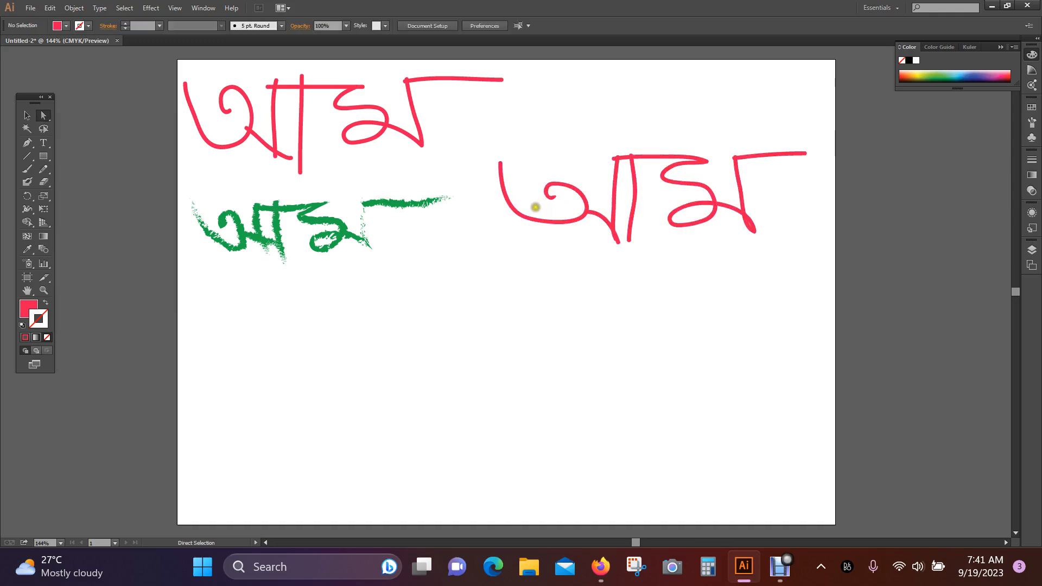
mouse_move(535, 205)
mouse_down()
mouse_move(563, 199)
mouse_move(549, 204)
mouse_up()
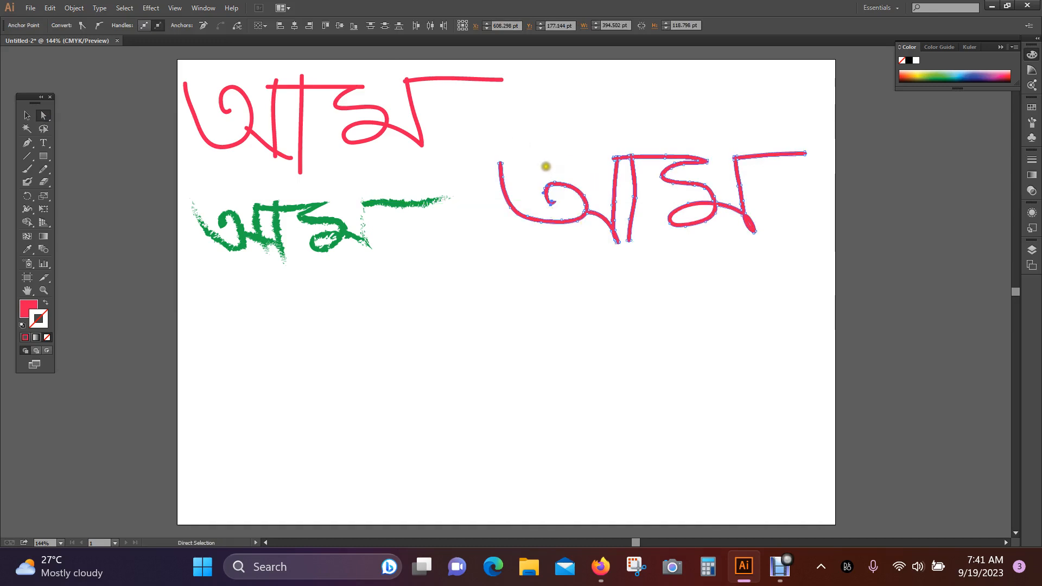
mouse_move(489, 152)
mouse_down()
mouse_move(514, 180)
mouse_move(506, 165)
mouse_move(517, 161)
mouse_up()
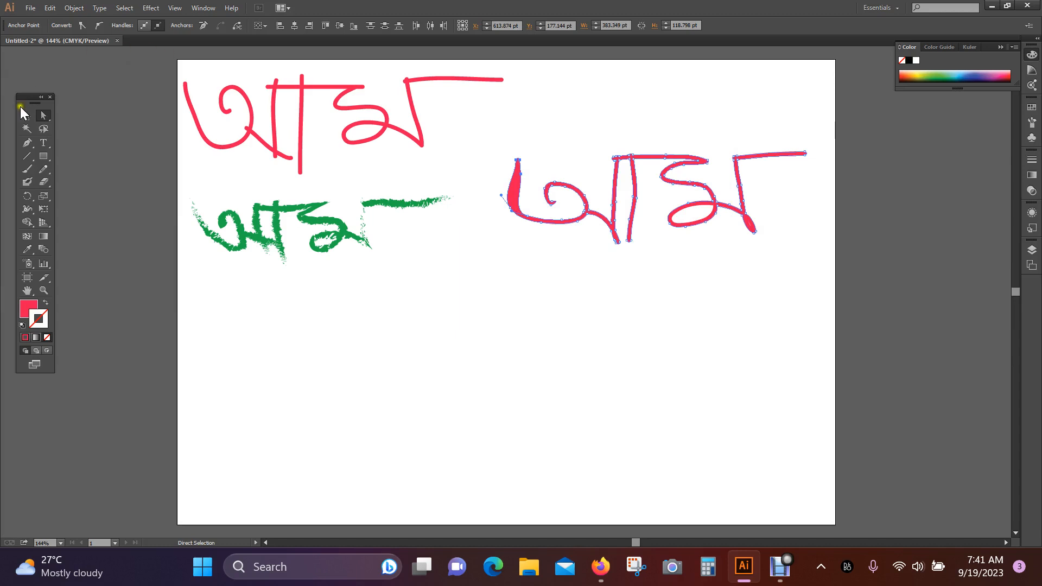
click(593, 302)
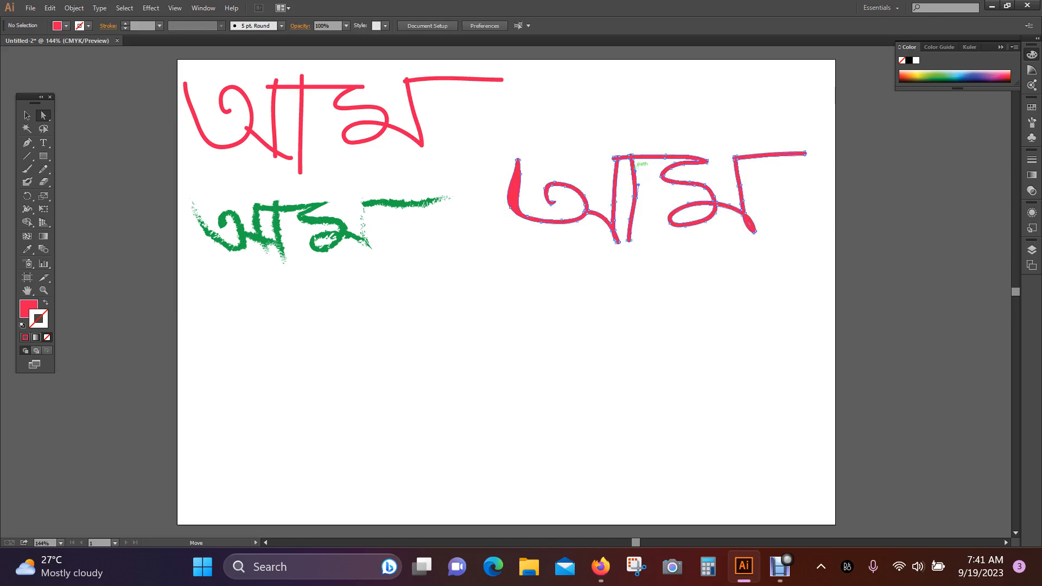
click(632, 169)
click(27, 115)
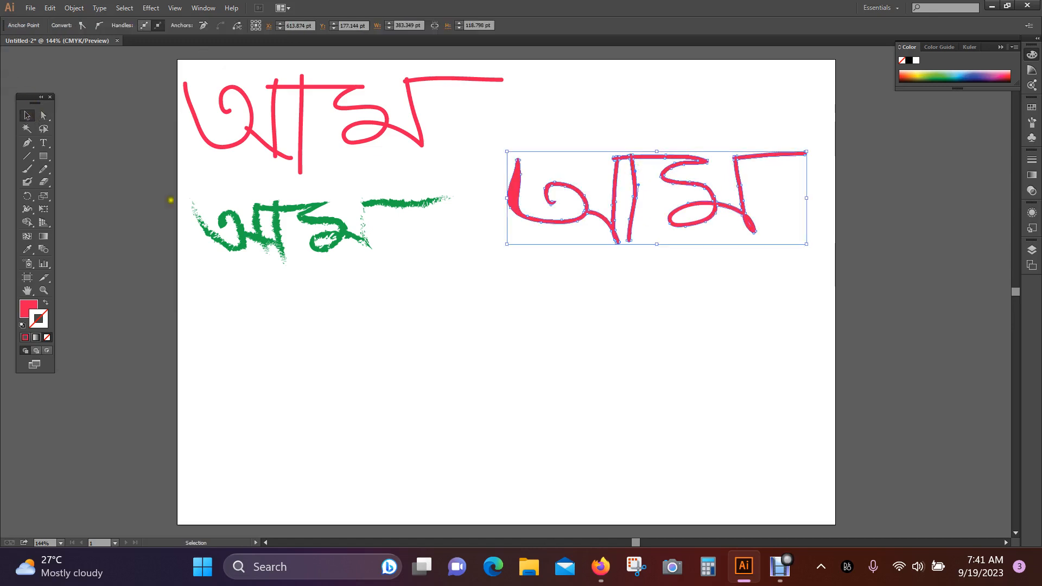
click(442, 359)
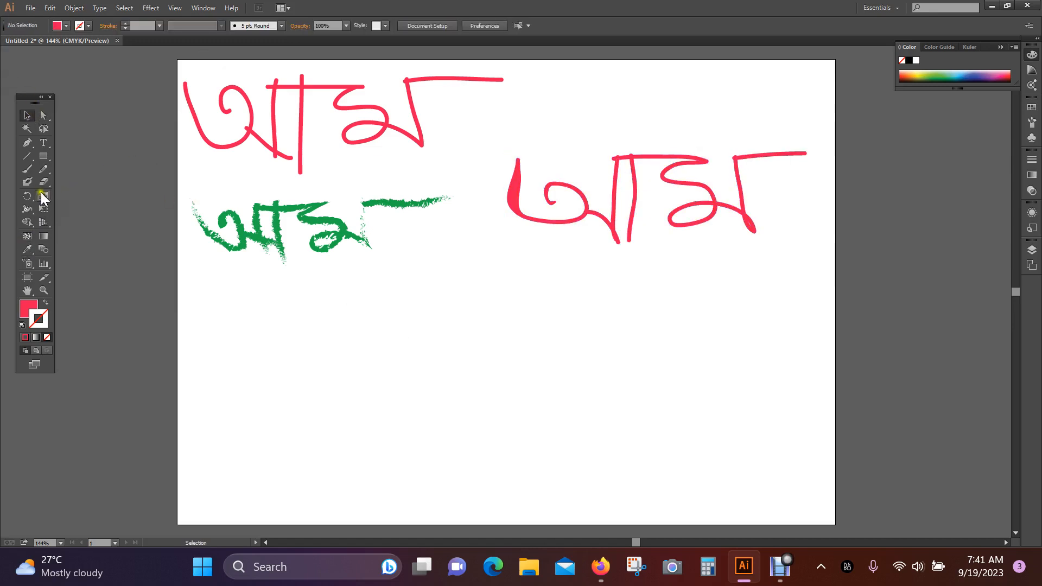
Set the Blob Brush smoothness to 47%.
double_click(26, 182)
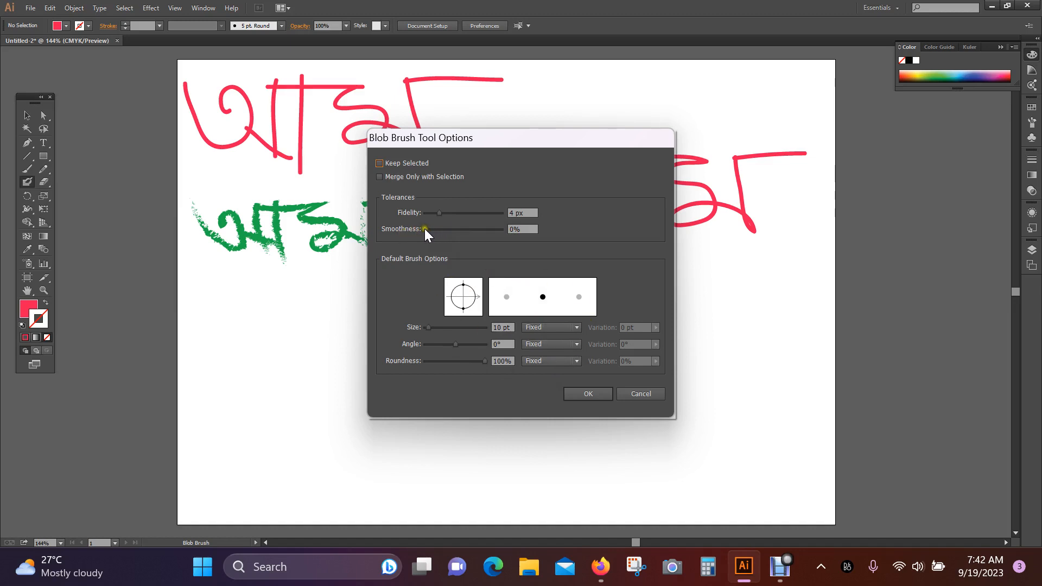
drag(424, 229, 460, 230)
click(599, 397)
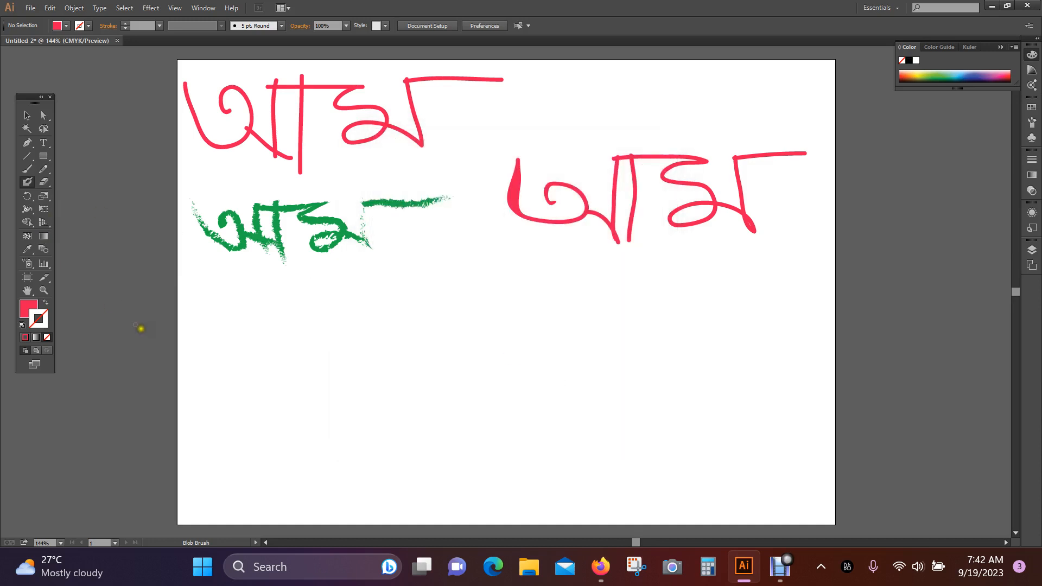
Paint a straight horizontal line about 388 pt long and a curl about 98 by 111 pt with the Blob Brush below the words.
drag(317, 337, 618, 337)
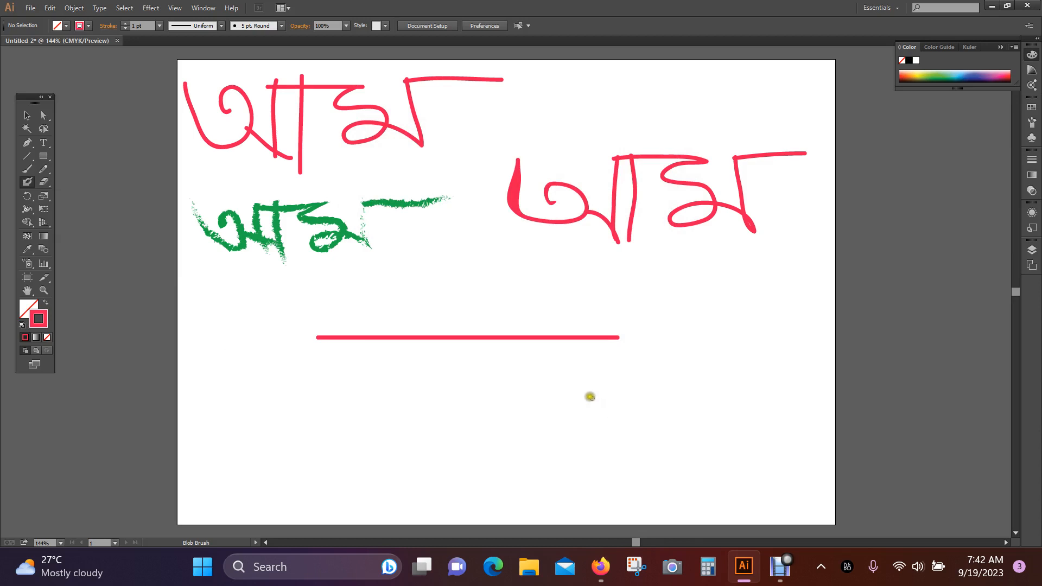
mouse_move(680, 350)
mouse_down()
mouse_move(717, 349)
mouse_move(650, 357)
mouse_move(645, 312)
mouse_up()
click(29, 116)
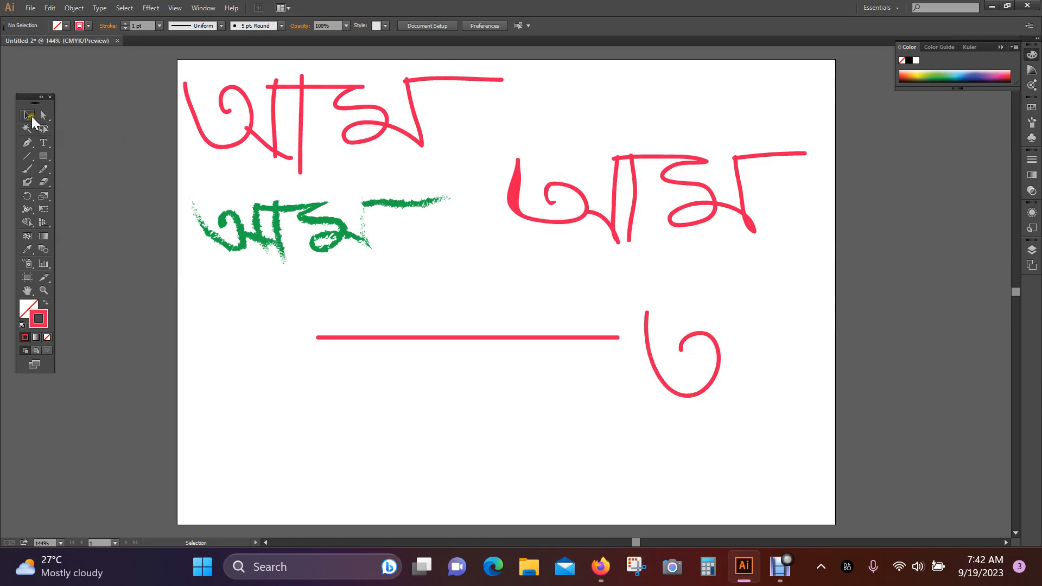
mouse_move(747, 334)
mouse_down()
mouse_move(663, 402)
mouse_move(654, 428)
mouse_up()
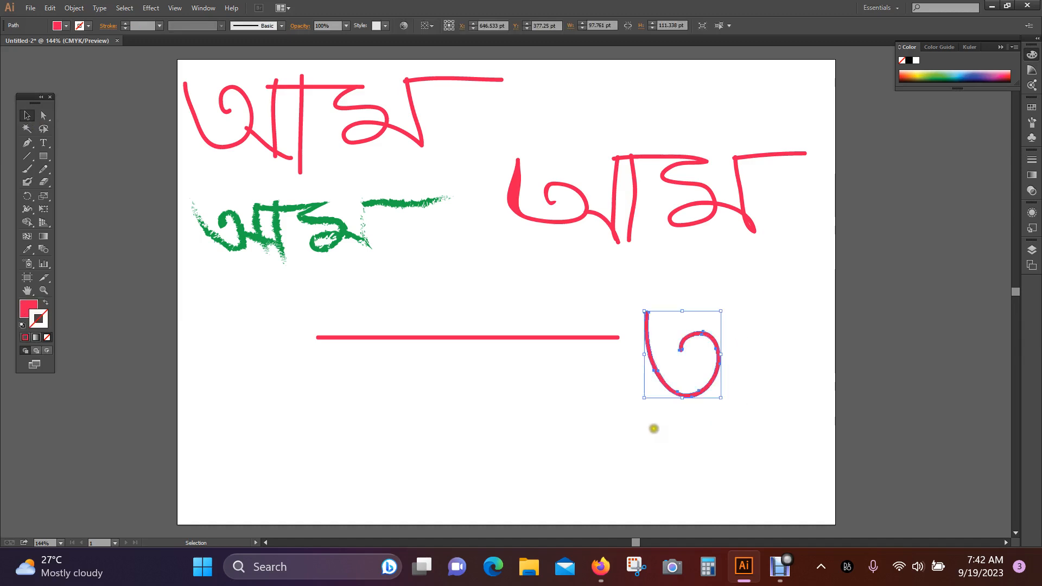
click(667, 440)
Move the curl up and the horizontal line up and left, leaving the curl selected.
drag(712, 379, 712, 351)
drag(544, 336, 514, 324)
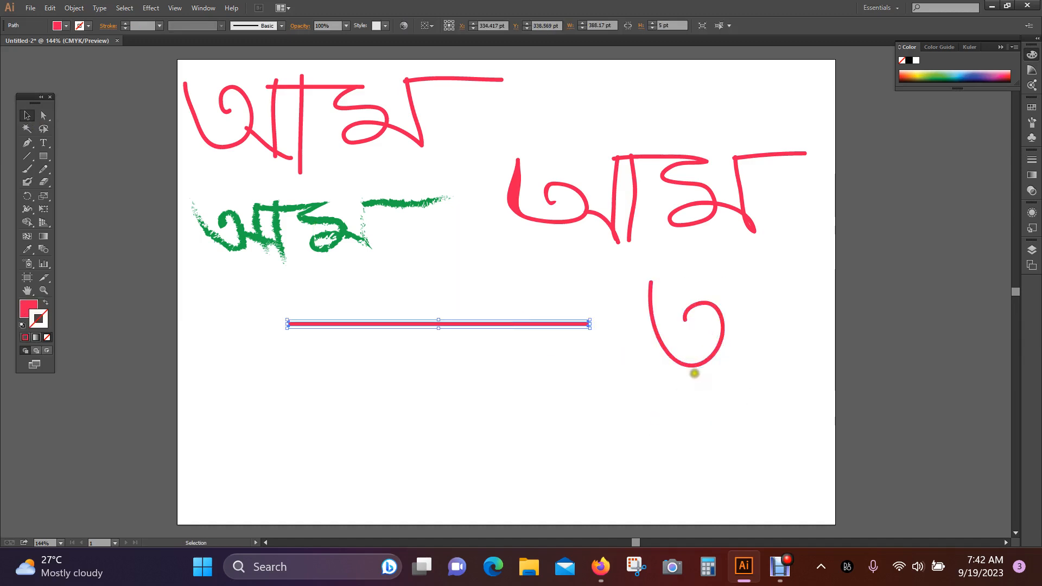
click(695, 366)
click(612, 393)
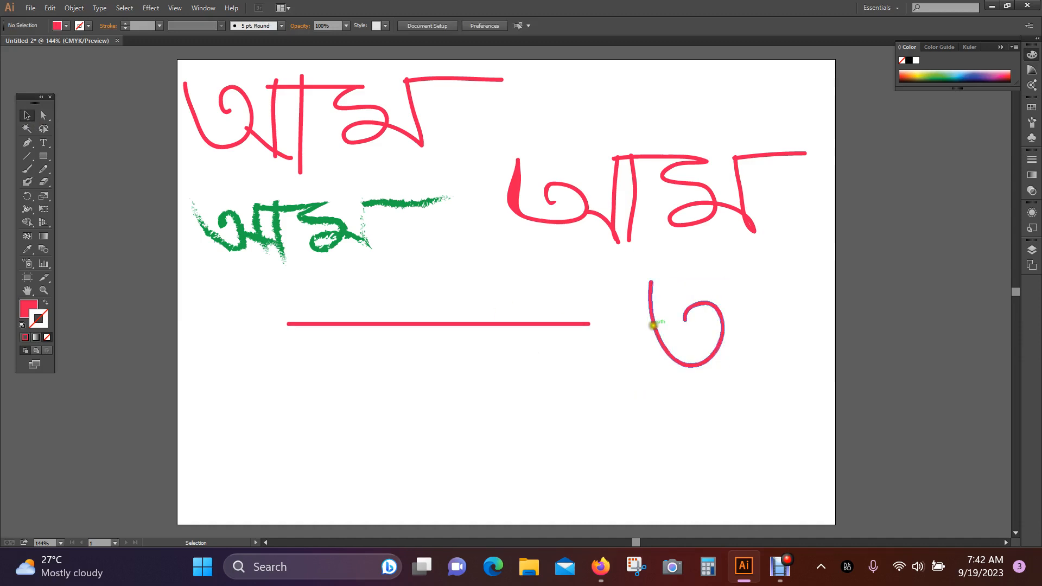
click(676, 357)
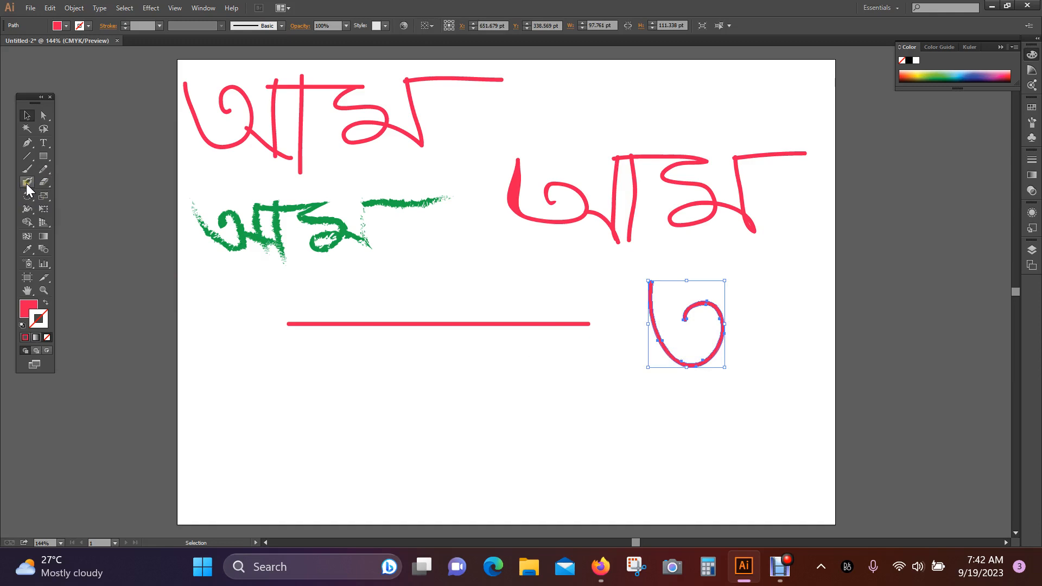
Set the Blob Brush smoothness to 100% and deselect the curl.
double_click(26, 184)
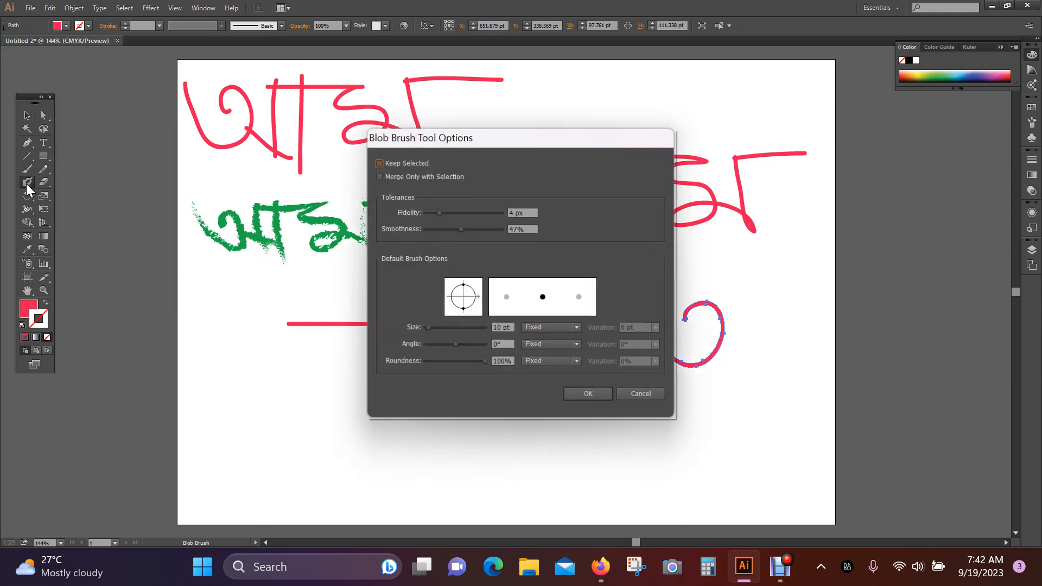
drag(460, 229, 507, 233)
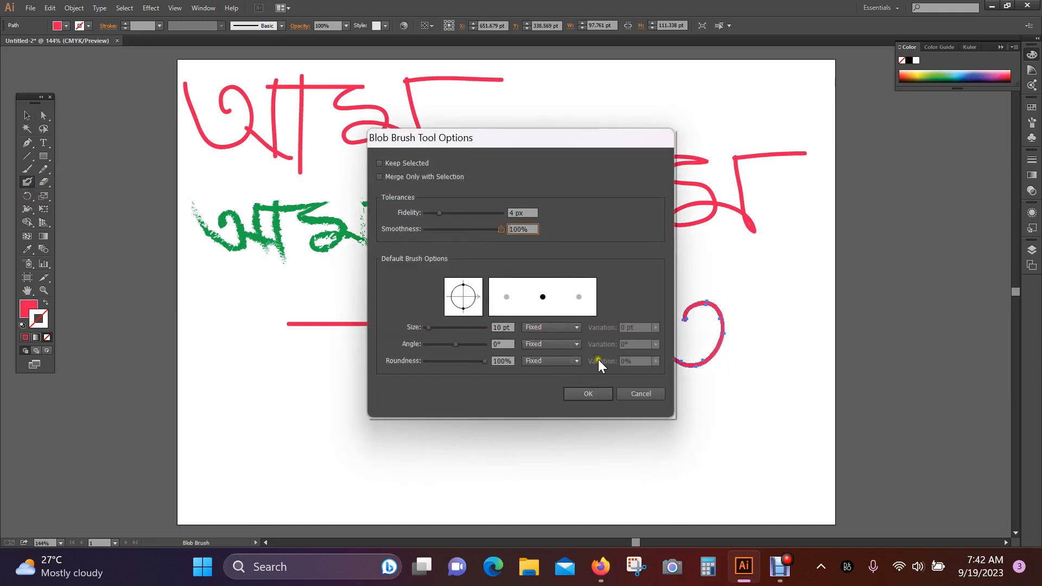
click(591, 394)
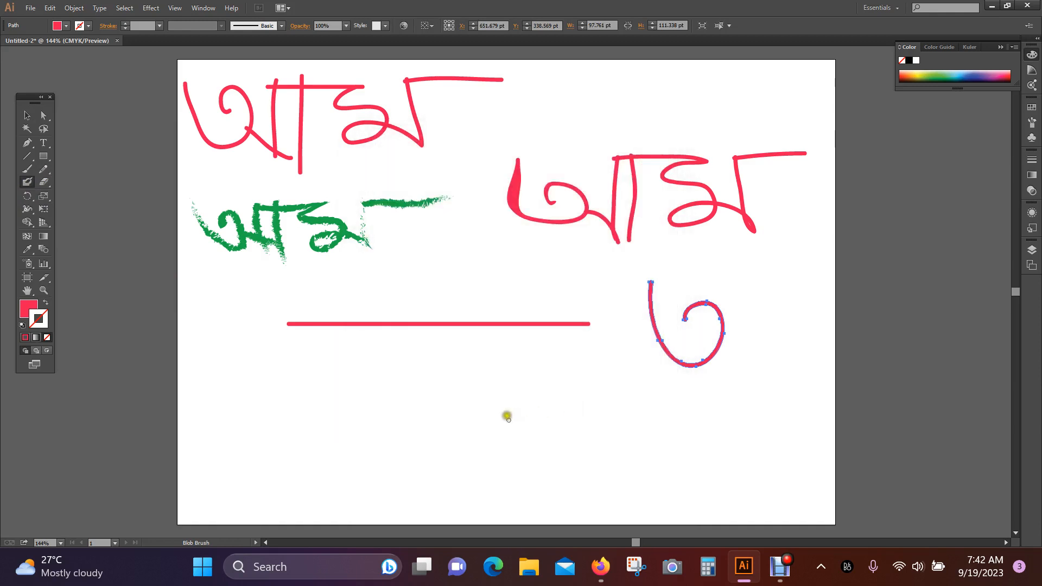
click(26, 115)
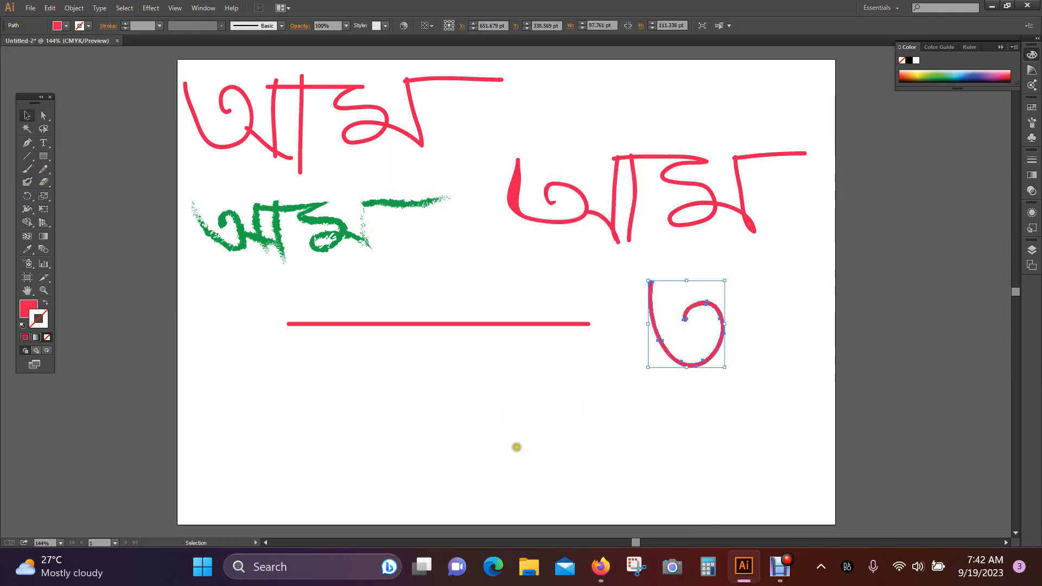
click(516, 444)
Paint the word আম about 454 by 99 pt with the Blob Brush below the horizontal line.
click(27, 182)
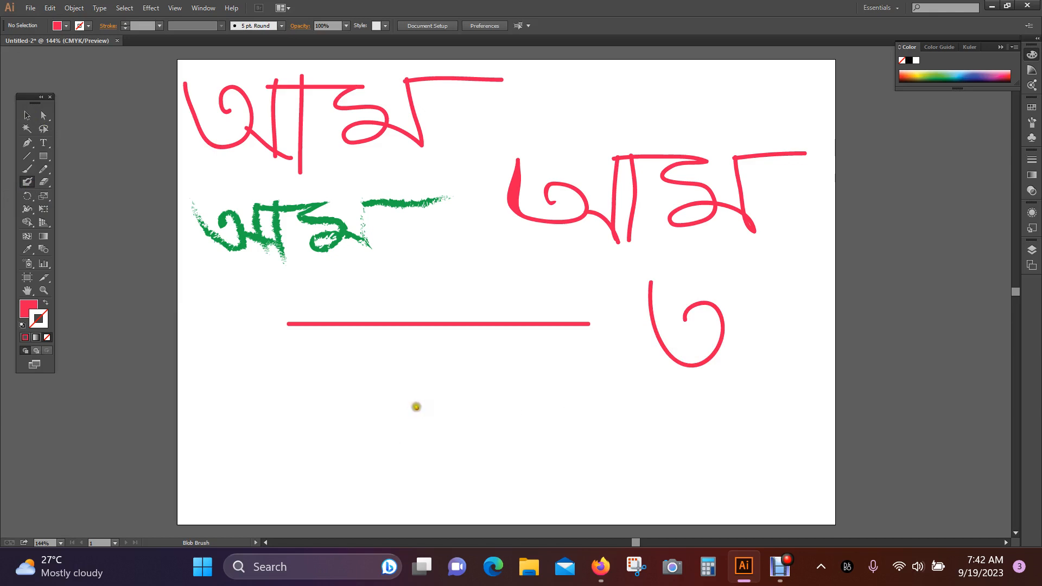
mouse_move(416, 406)
mouse_down()
mouse_move(453, 422)
mouse_move(396, 422)
mouse_move(380, 373)
mouse_up()
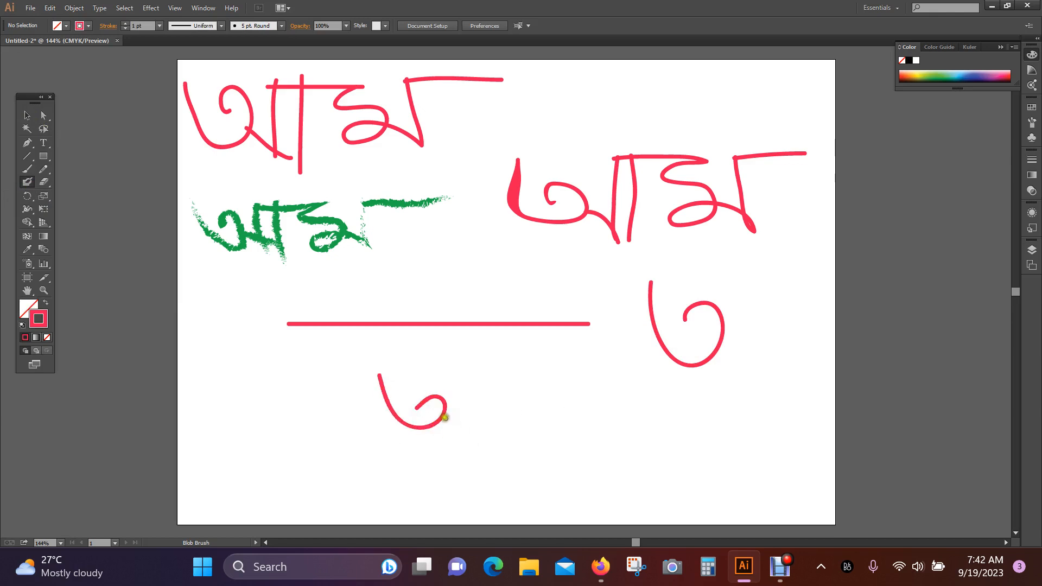
drag(444, 415, 475, 445)
drag(470, 376, 475, 445)
mouse_move(467, 382)
mouse_down()
mouse_move(524, 388)
mouse_move(495, 395)
mouse_move(499, 450)
mouse_up()
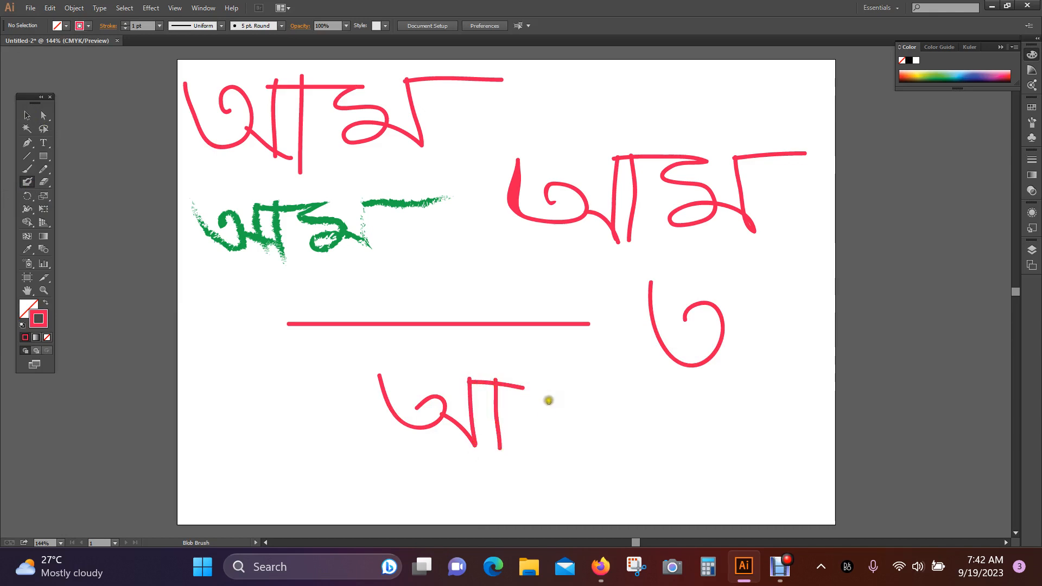
mouse_move(510, 382)
mouse_down()
mouse_move(566, 385)
mouse_move(538, 388)
mouse_move(527, 406)
mouse_move(590, 435)
mouse_move(542, 441)
mouse_move(640, 443)
mouse_move(617, 421)
mouse_move(606, 373)
mouse_move(610, 386)
mouse_move(731, 401)
mouse_up()
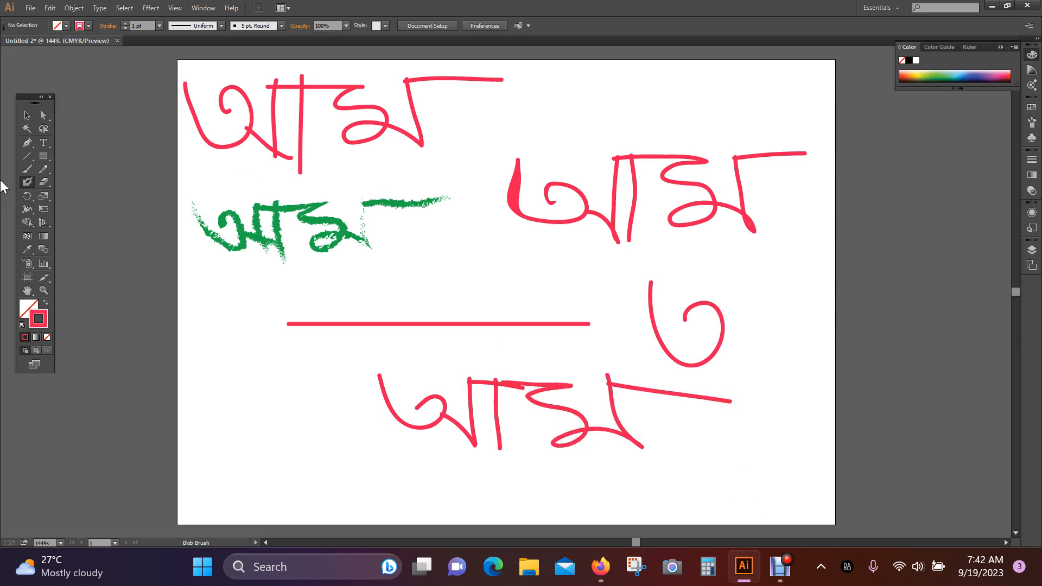
Move the newly painted word left beneath the line, then select it and the curl in turn to compare their anchor points.
click(27, 116)
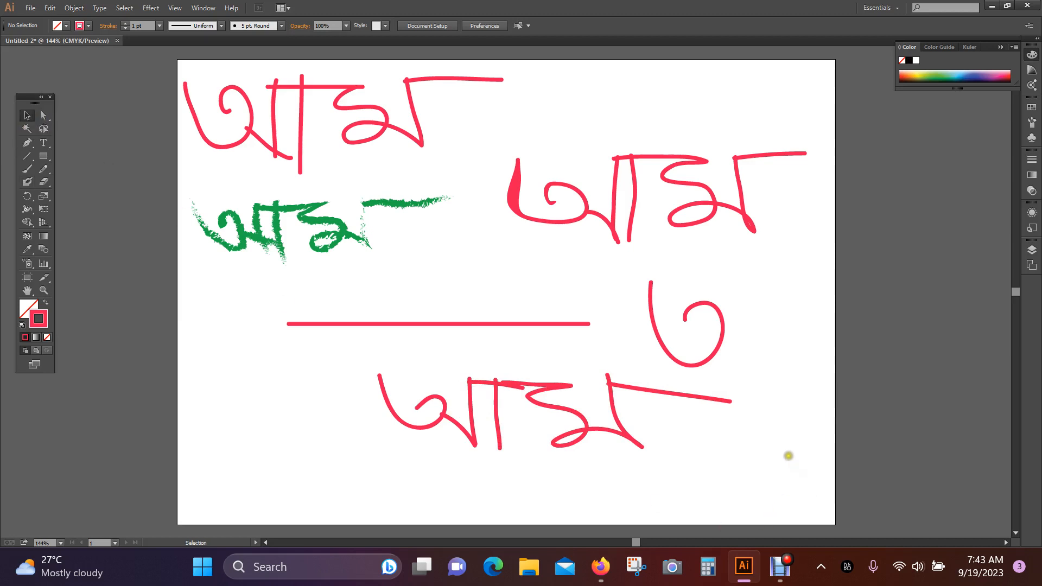
click(639, 437)
click(708, 488)
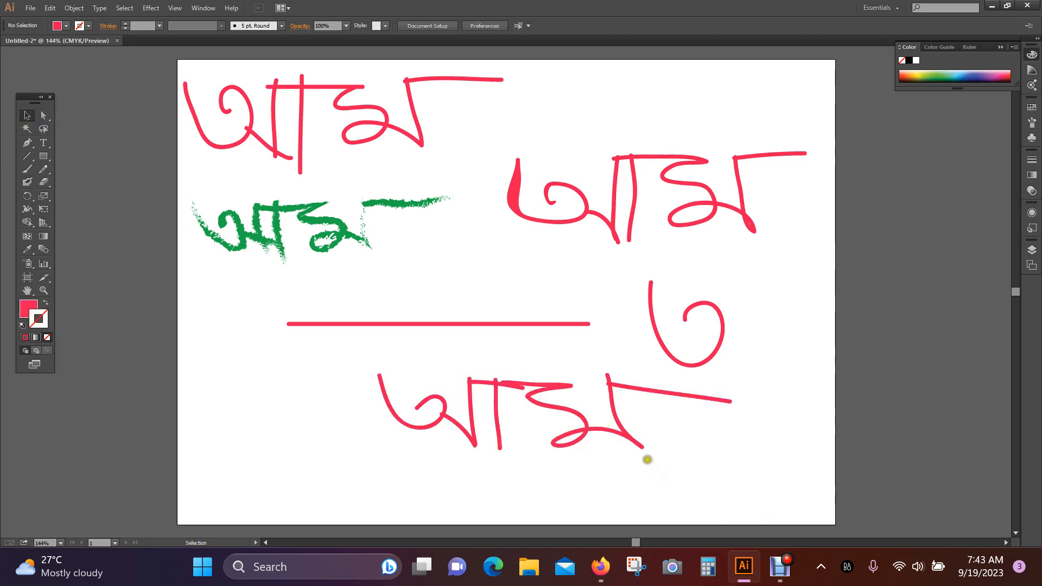
drag(629, 434, 502, 438)
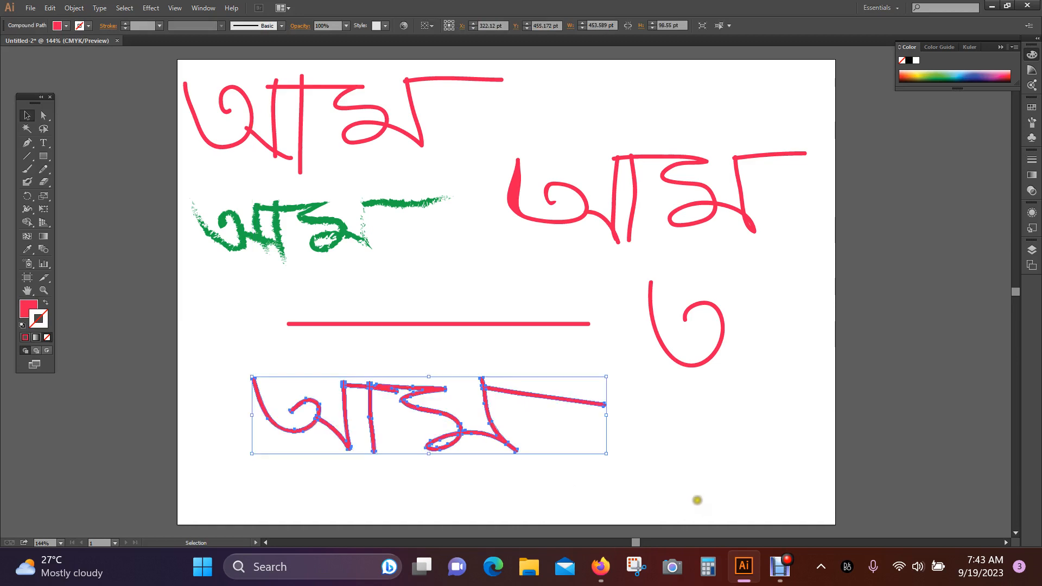
click(700, 476)
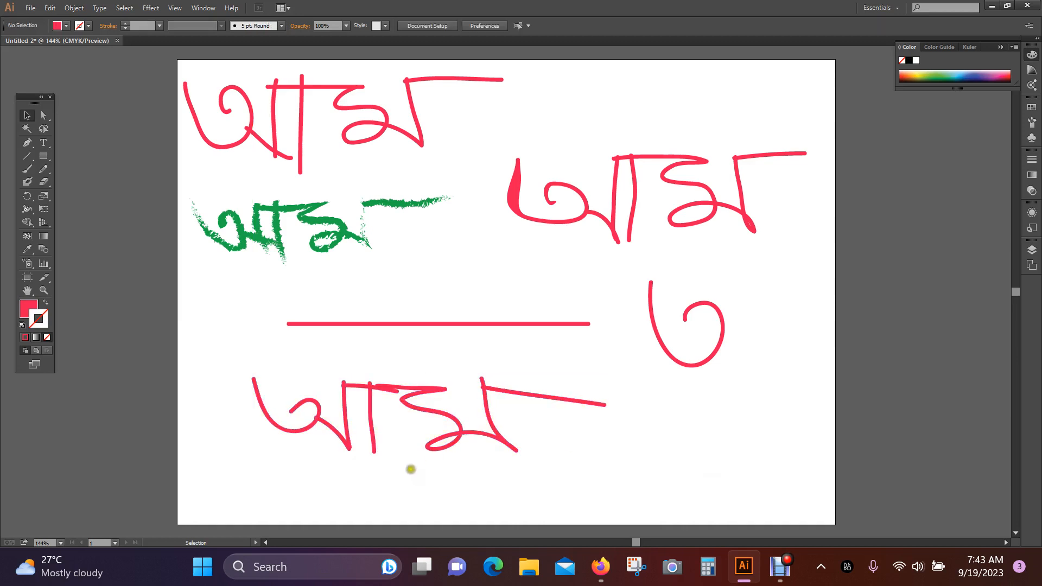
click(323, 424)
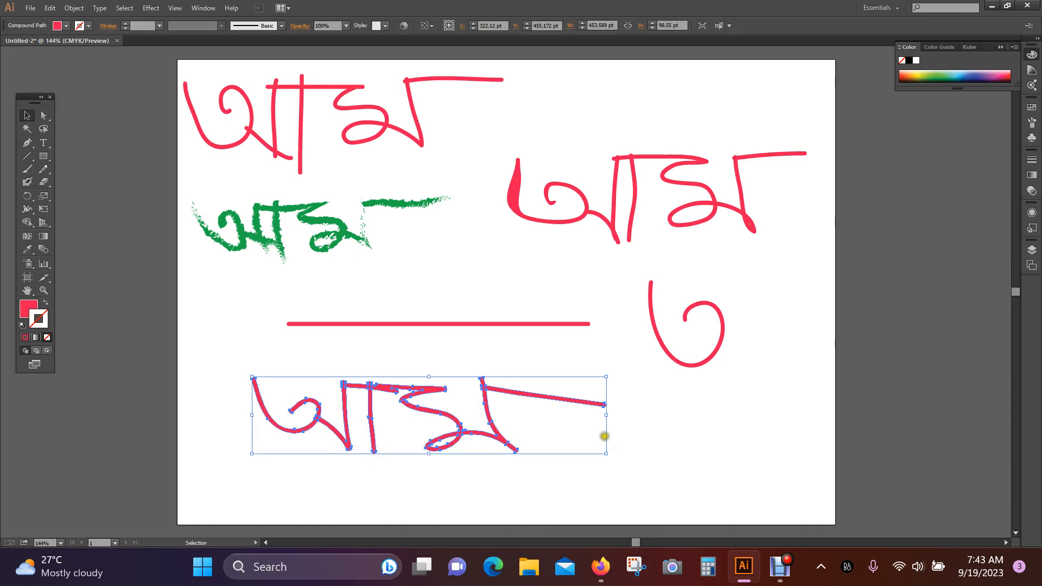
click(722, 337)
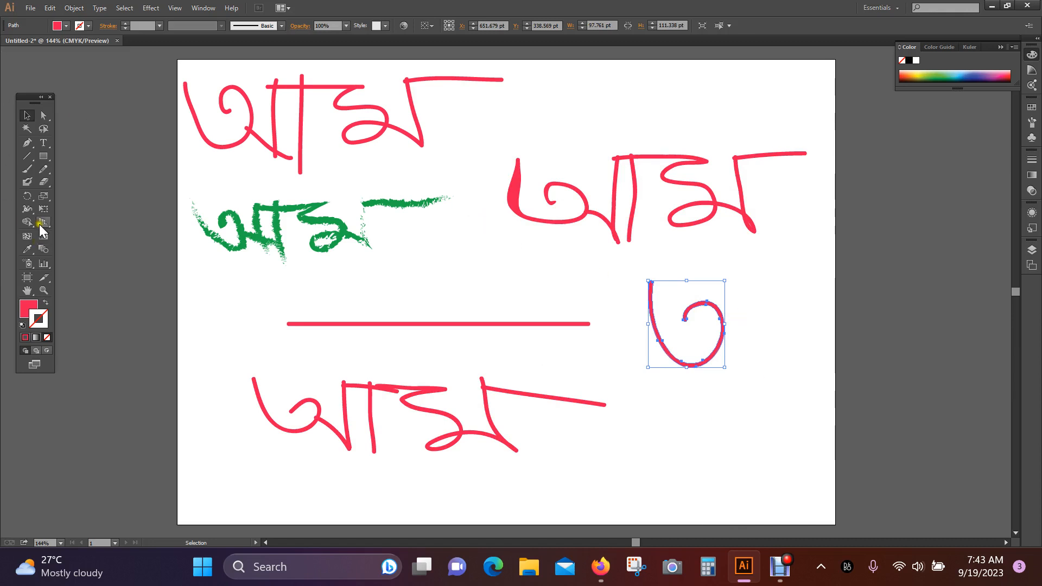
Set the Blob Brush fidelity to 20 px and deselect the curl.
click(30, 184)
double_click(28, 183)
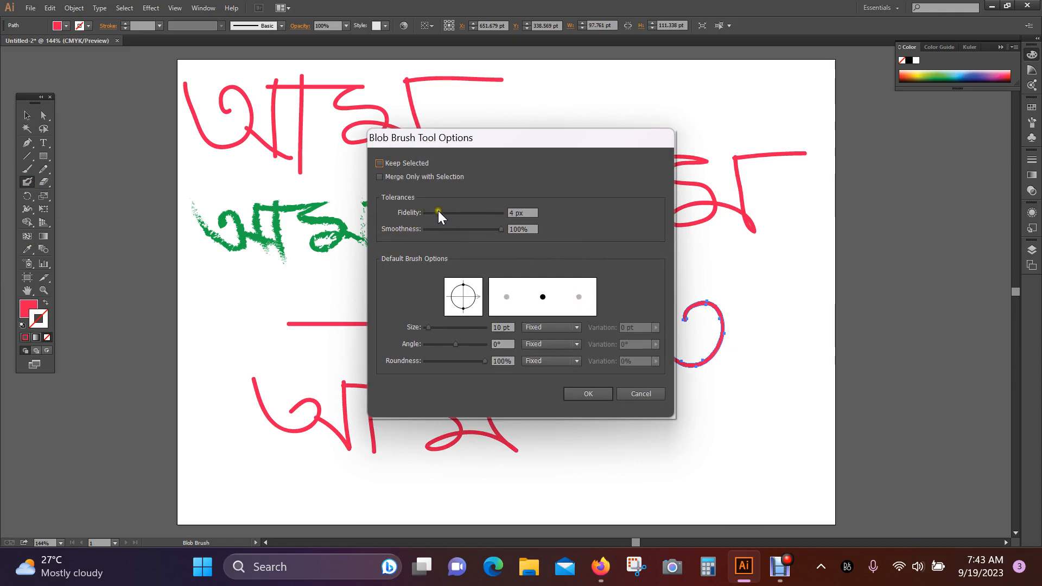
drag(438, 211, 505, 220)
click(588, 393)
click(27, 115)
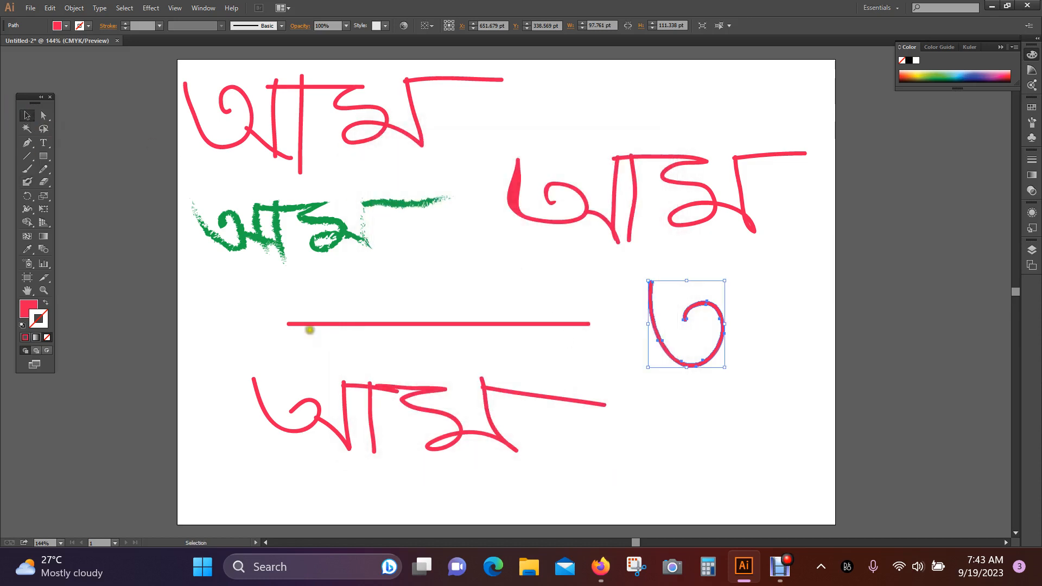
click(700, 446)
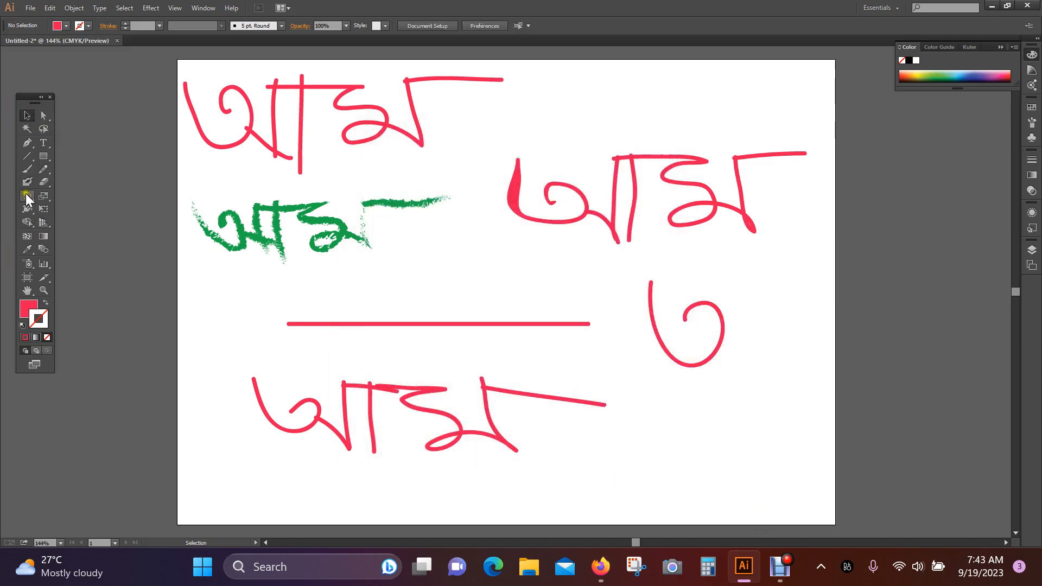
Paint আম again with the Blob Brush to the right of the lower word, about 290 by 117 pt.
click(28, 182)
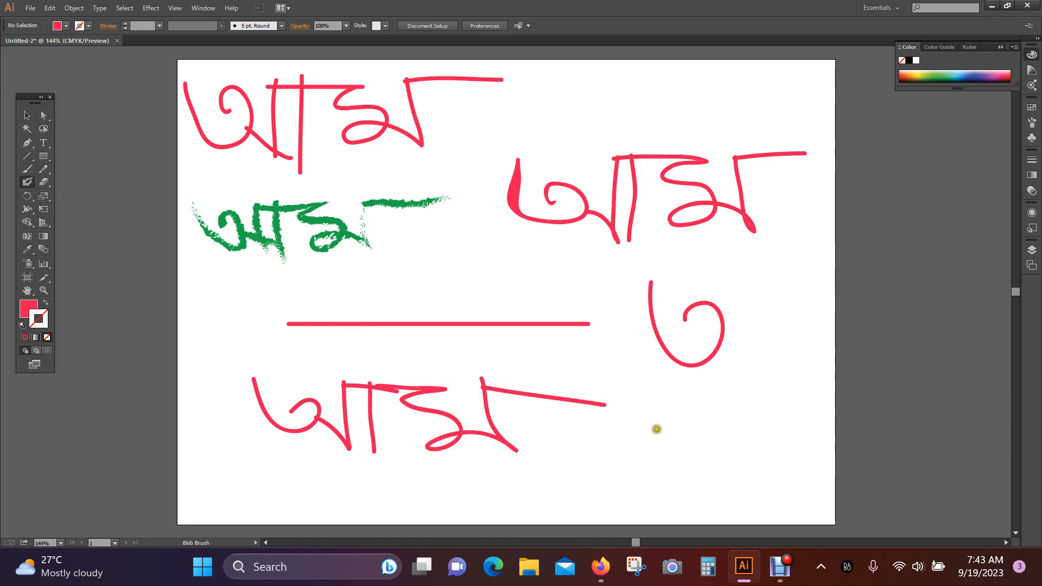
mouse_move(656, 429)
mouse_down()
mouse_move(699, 421)
mouse_move(640, 436)
mouse_move(627, 379)
mouse_up()
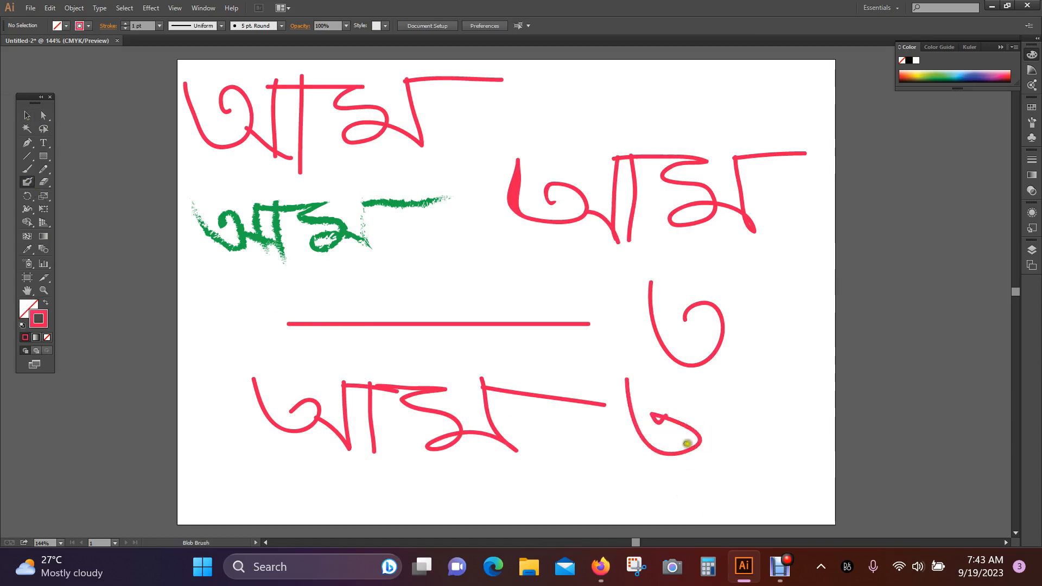
drag(693, 438, 738, 464)
drag(702, 395, 732, 466)
mouse_move(702, 405)
mouse_down()
mouse_move(780, 405)
mouse_move(741, 416)
mouse_move(759, 463)
mouse_up()
mouse_move(780, 406)
mouse_down()
mouse_move(813, 433)
mouse_move(781, 449)
mouse_move(840, 445)
mouse_move(810, 390)
mouse_up()
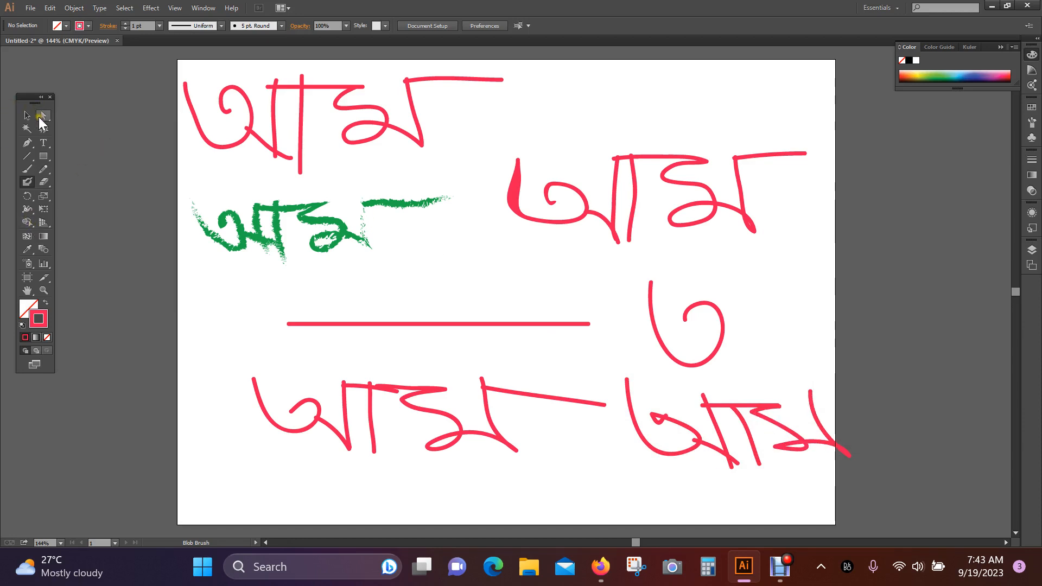
Select the lower-right word to examine the anchor points along its path.
click(27, 115)
drag(804, 360, 732, 483)
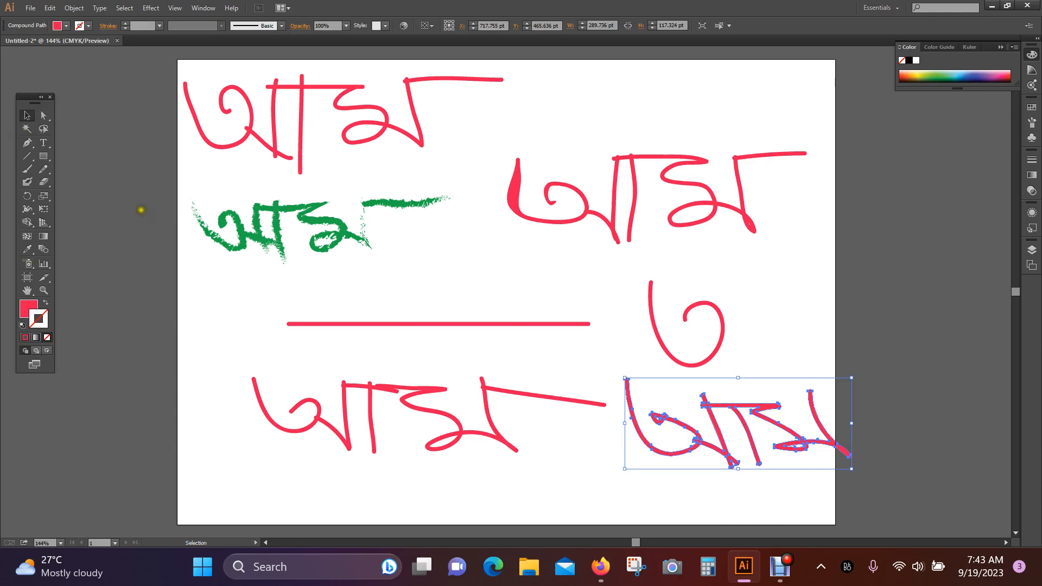
click(680, 482)
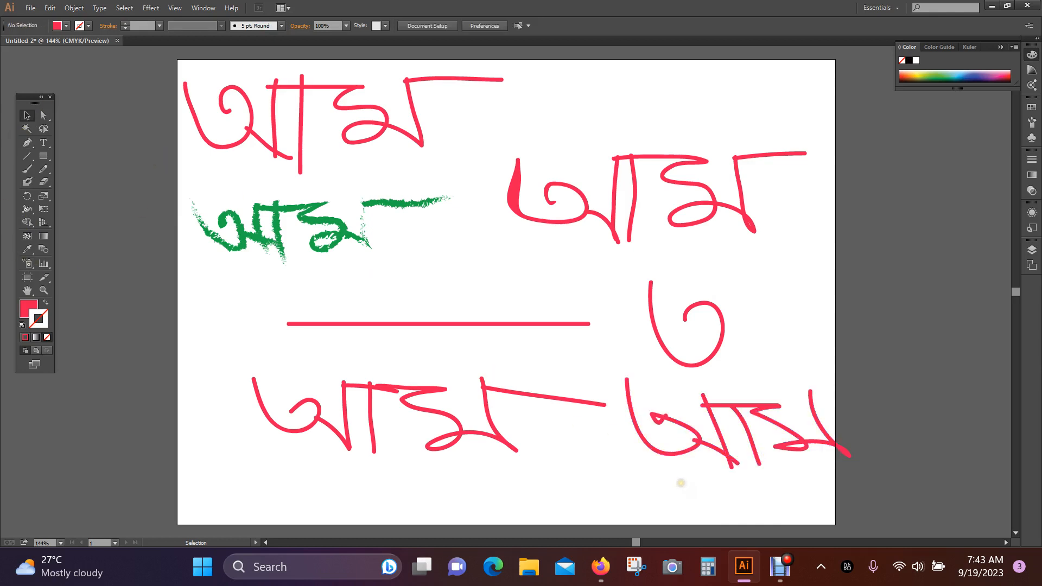
drag(701, 477, 794, 422)
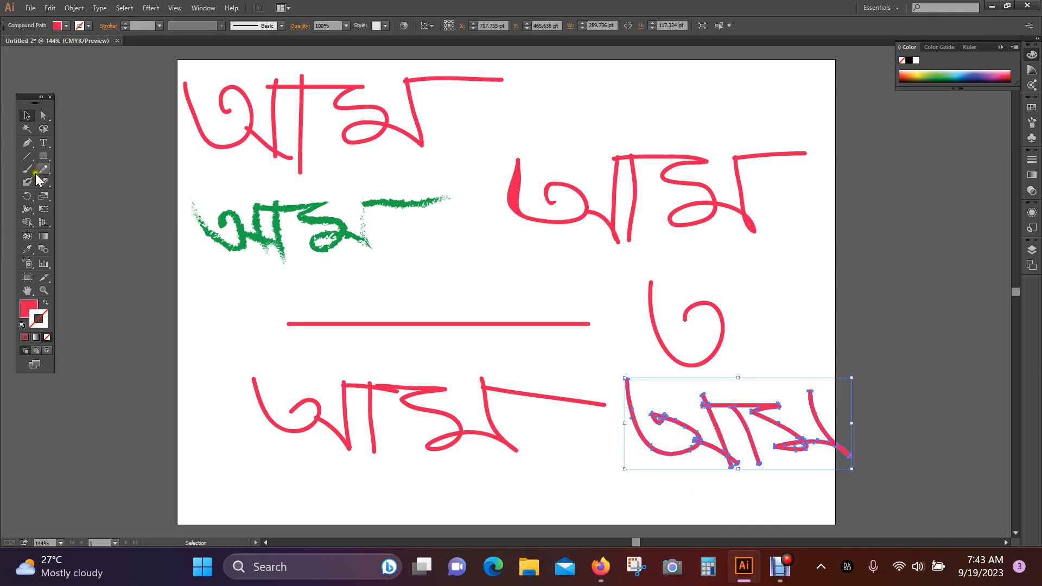
Lower the Blob Brush fidelity and paint a single dot to the right of the curl.
double_click(28, 182)
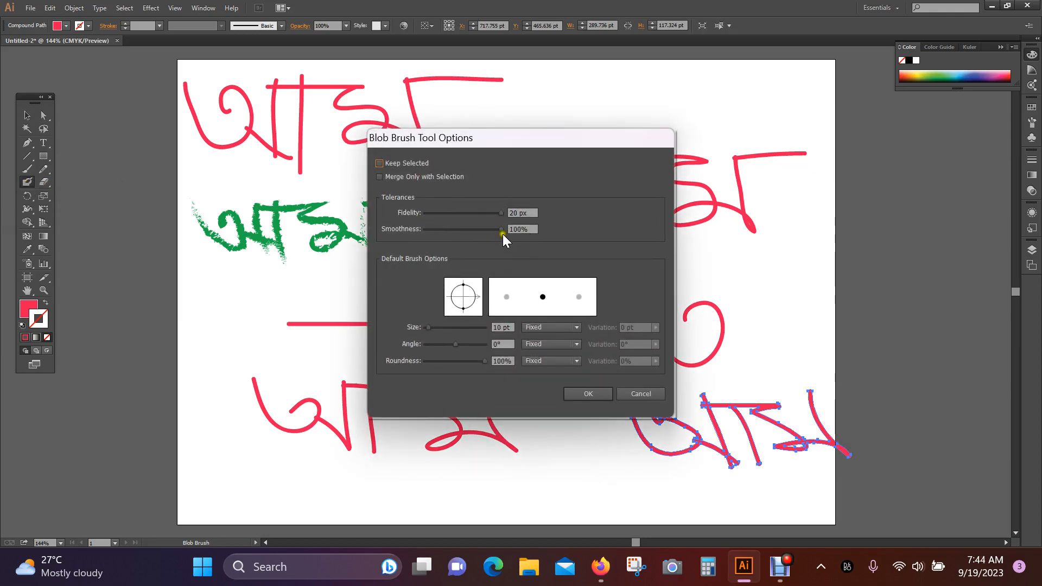
drag(499, 213, 429, 210)
click(587, 393)
click(794, 340)
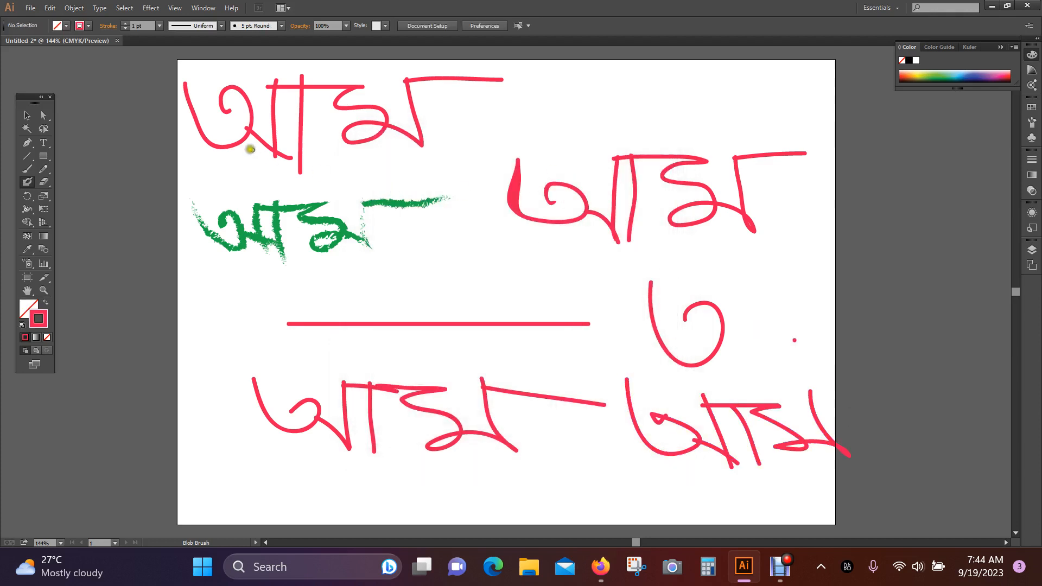
Select the lower-right word for comparison, then move the lower-left word slightly up and left.
click(26, 115)
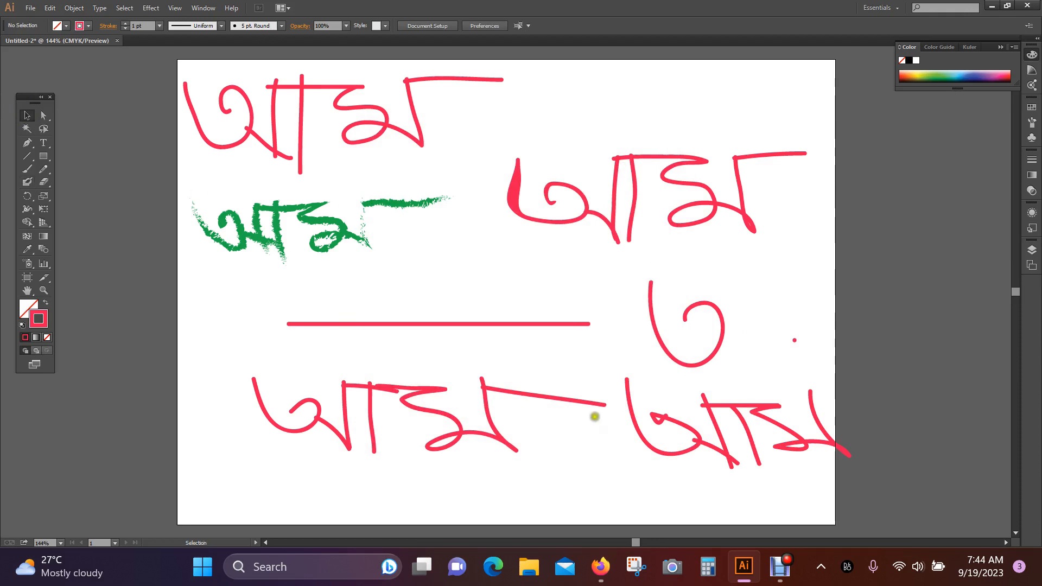
click(692, 428)
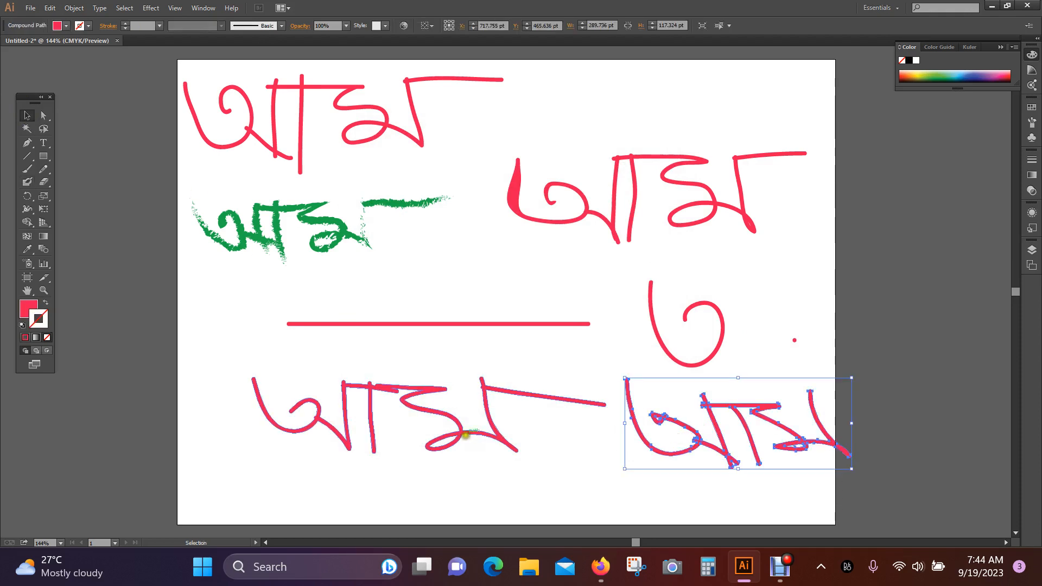
click(463, 431)
drag(463, 431, 434, 418)
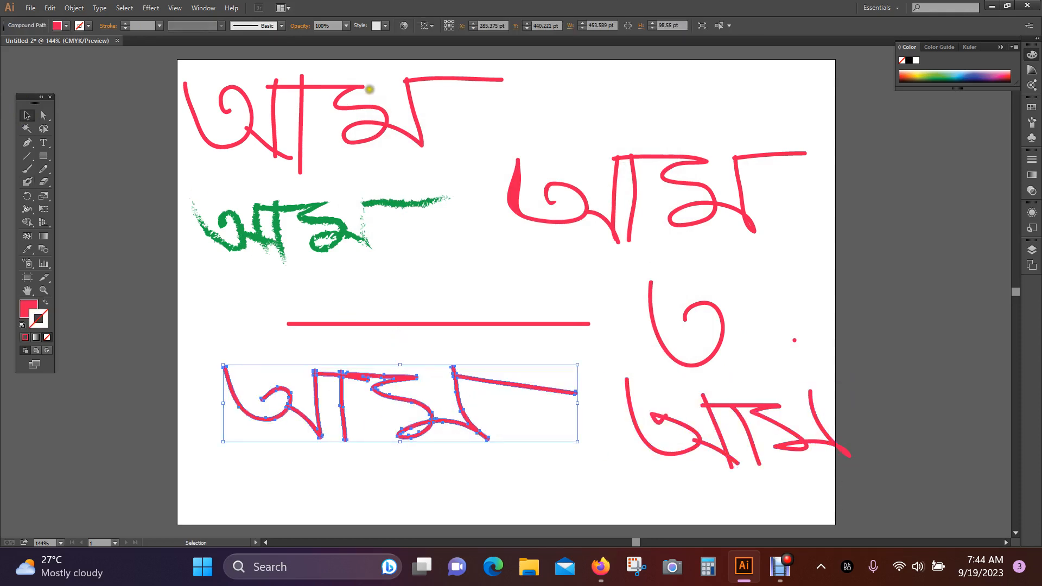
Apply the Charcoal - Feather brush to the lower-left word's outline and deselect it.
click(281, 26)
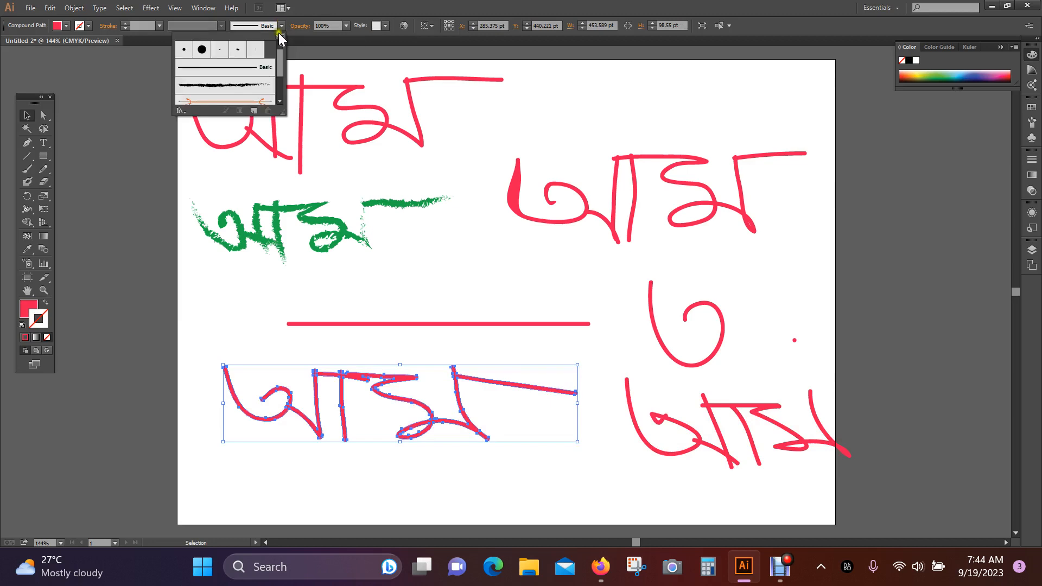
click(255, 102)
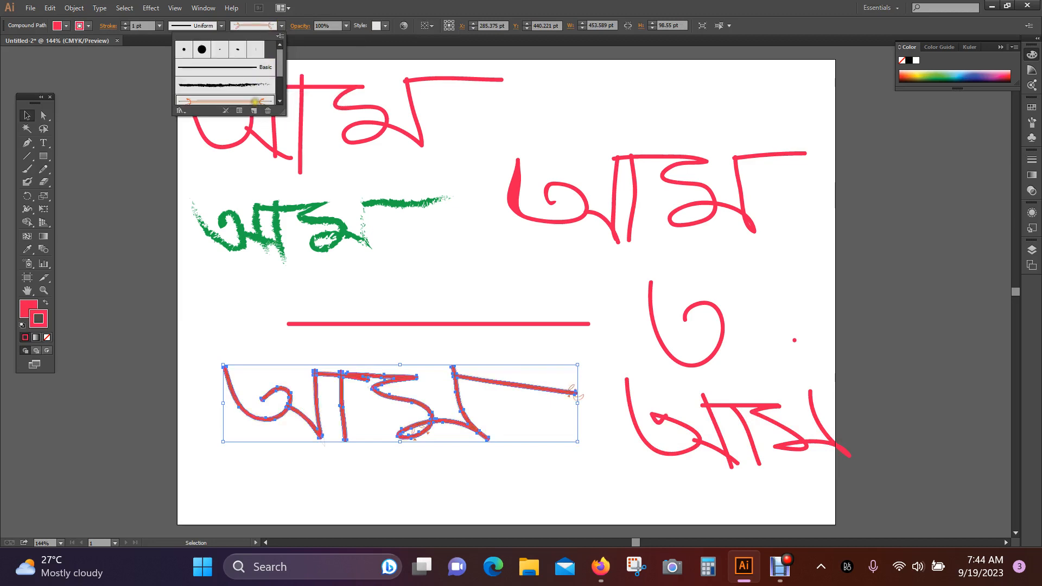
click(254, 85)
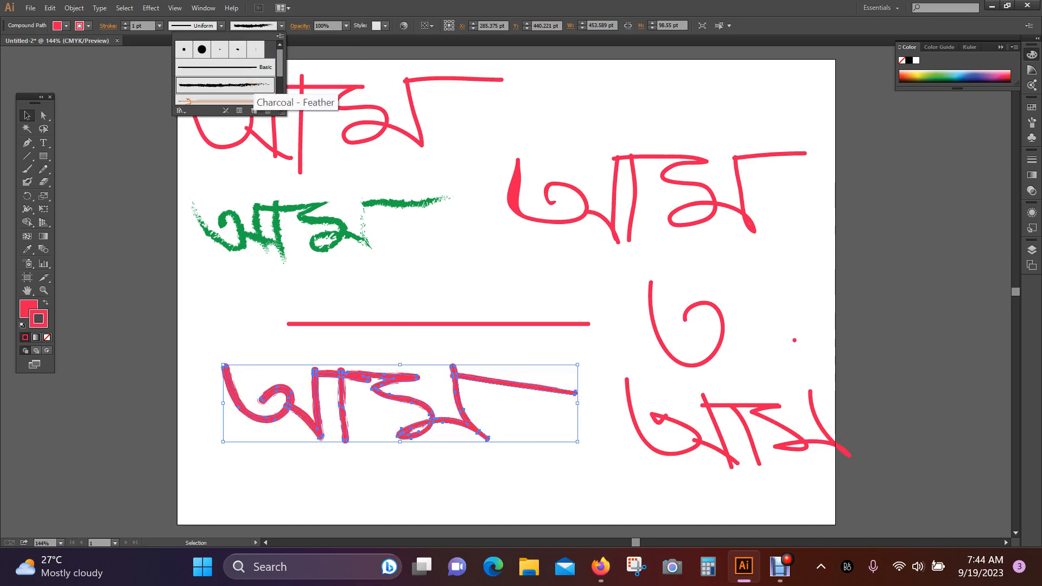
click(502, 272)
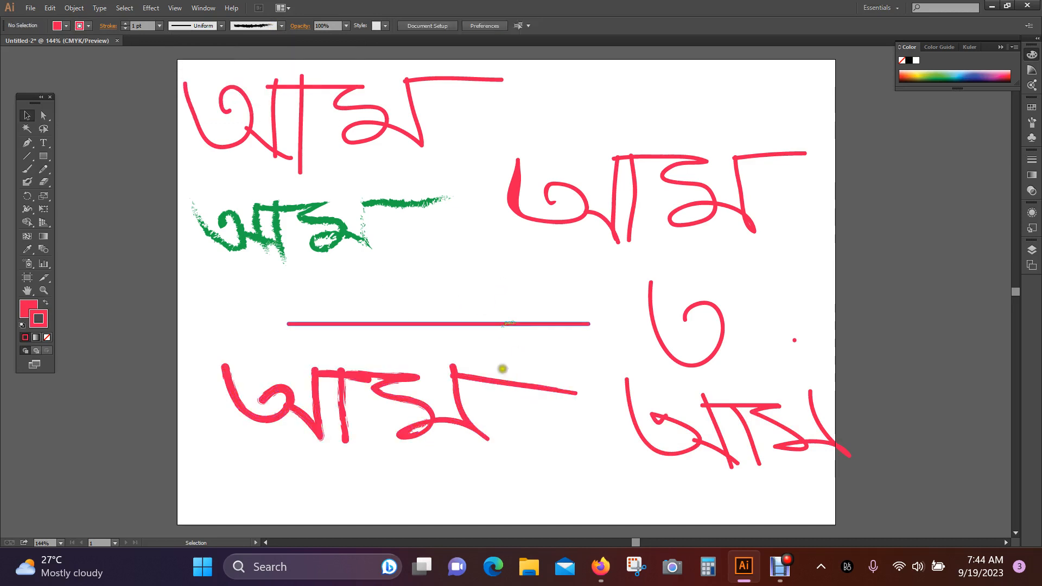
click(473, 427)
click(471, 249)
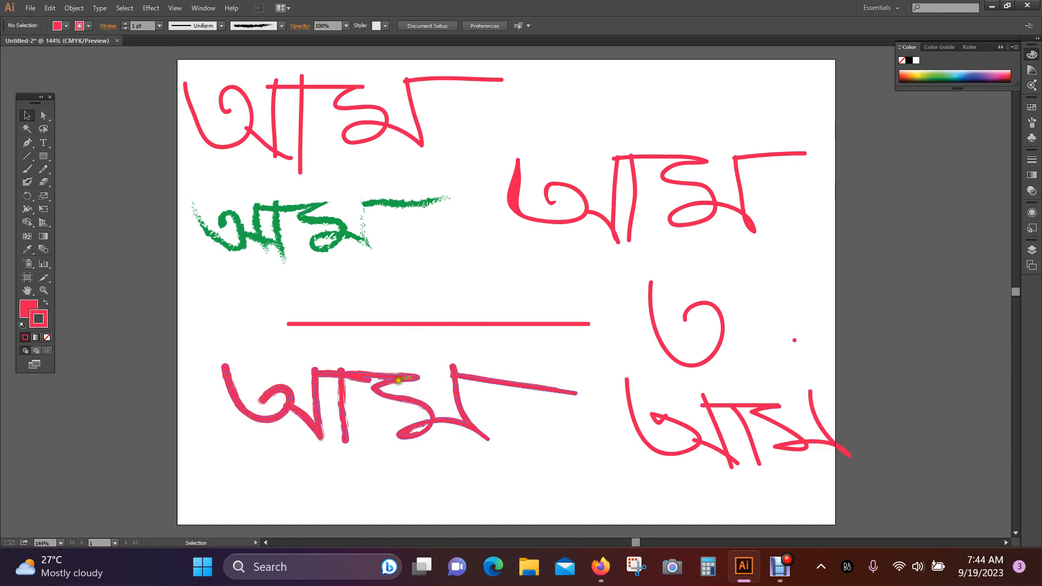
Delete all the painted words, the curl and the straight line, leaving only the dot on the artboard.
click(393, 375)
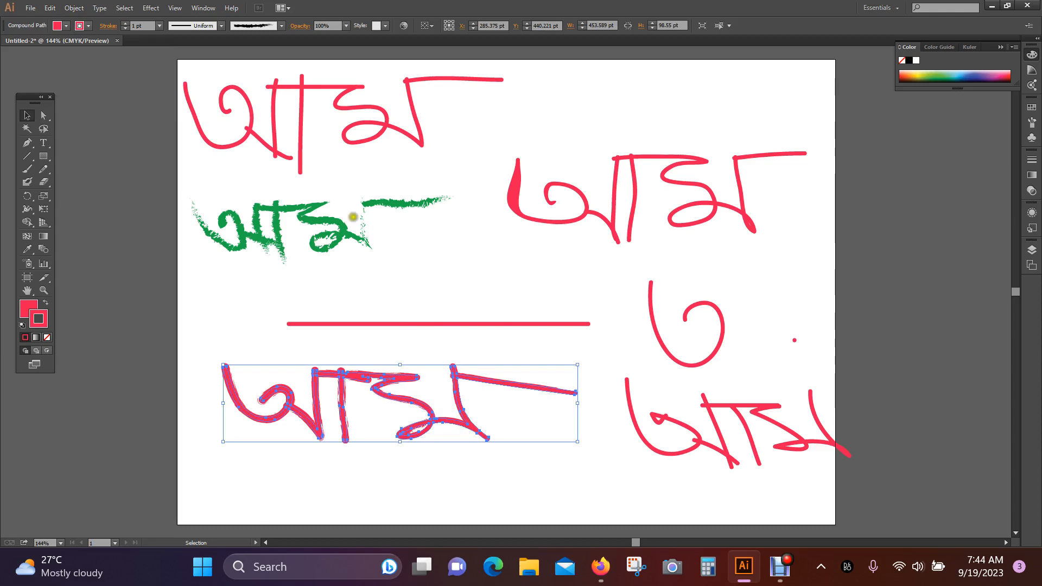
drag(196, 71, 764, 446)
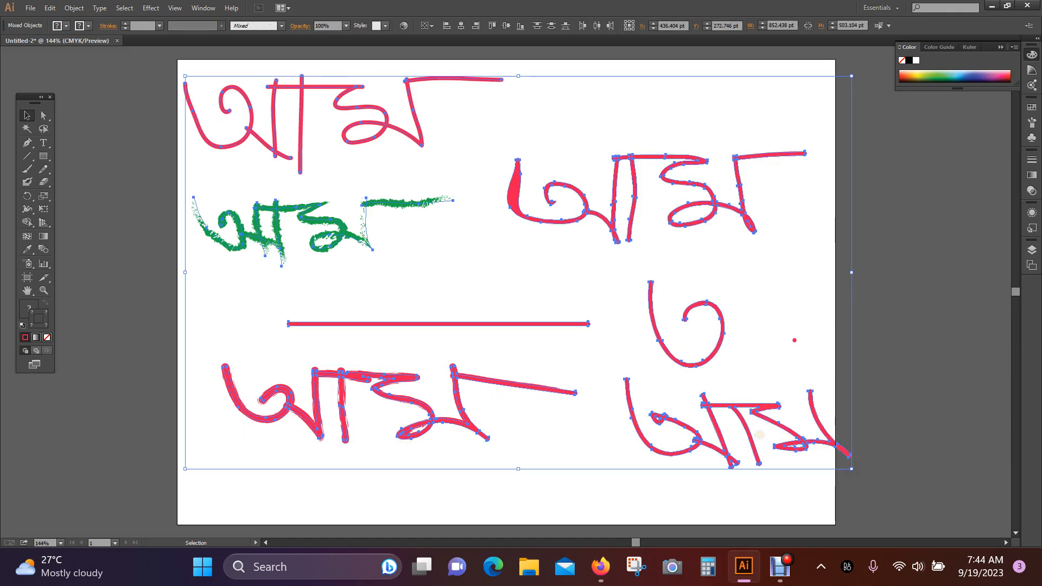
key(Delete)
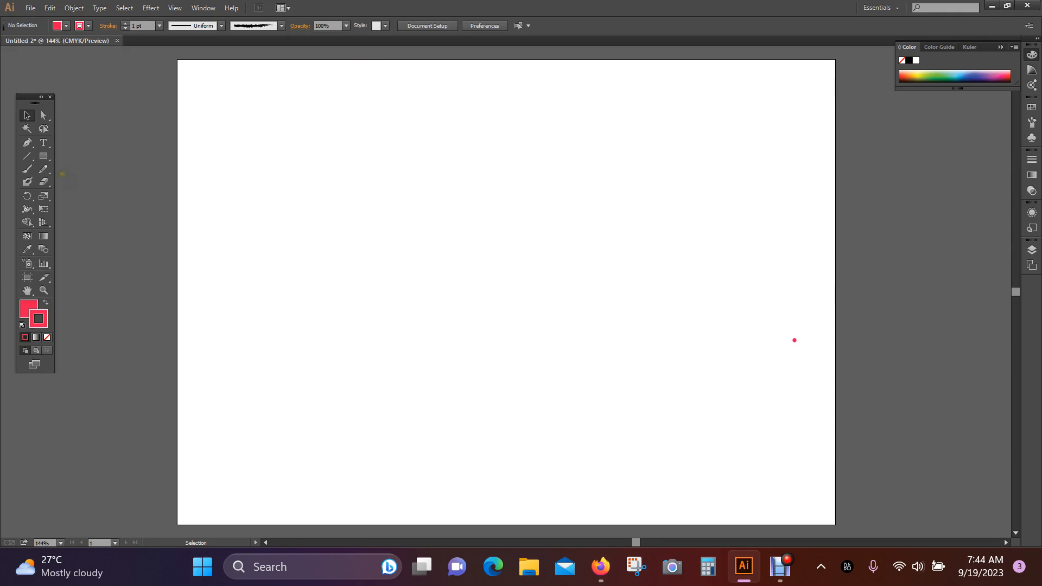
Draw a wavy freehand path about 517 pt wide across the upper artboard with the Pencil tool and deselect it.
click(44, 168)
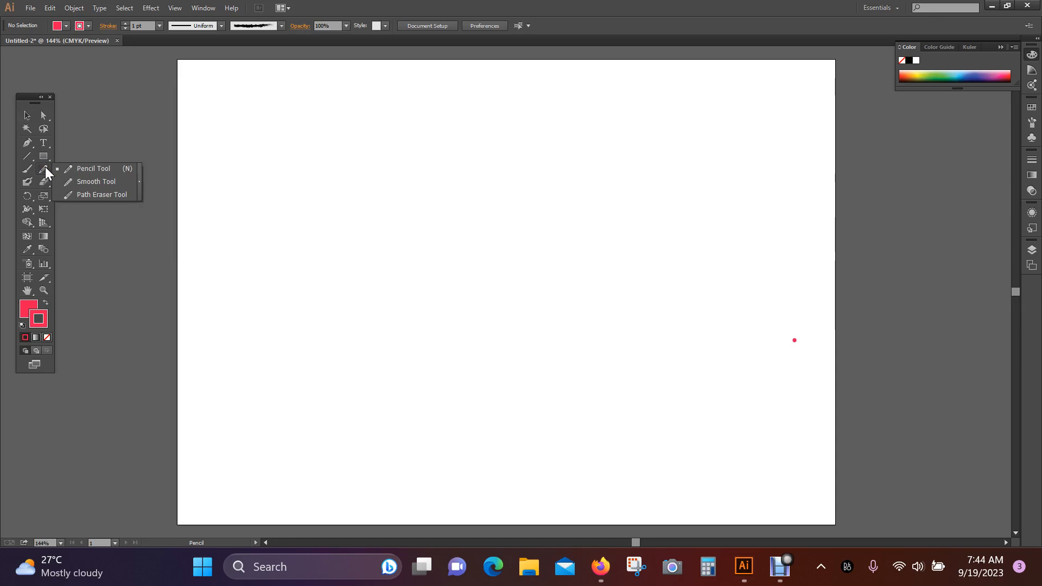
click(98, 167)
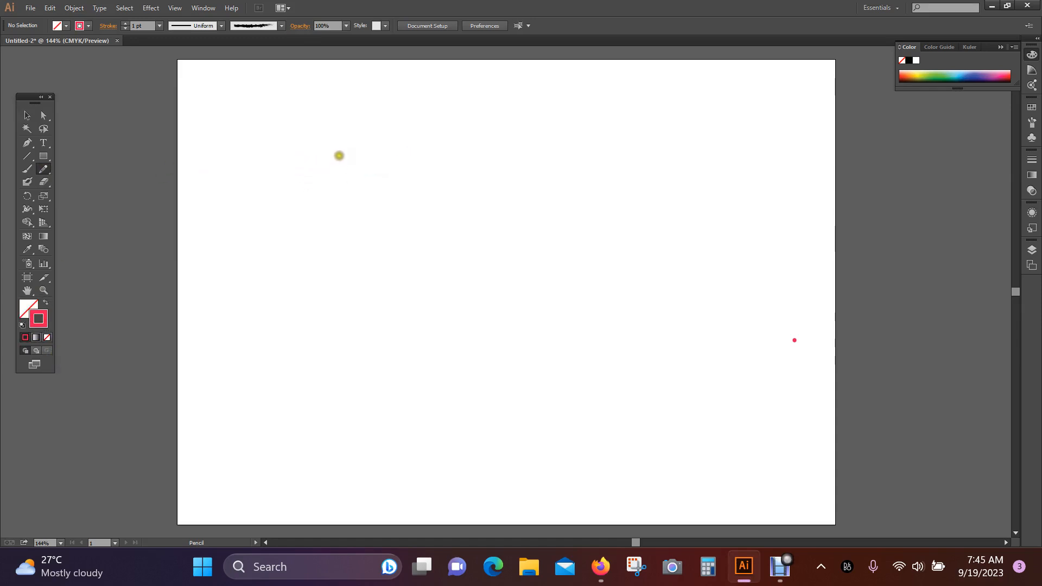
mouse_move(372, 165)
mouse_down()
mouse_move(526, 168)
mouse_move(723, 201)
mouse_up()
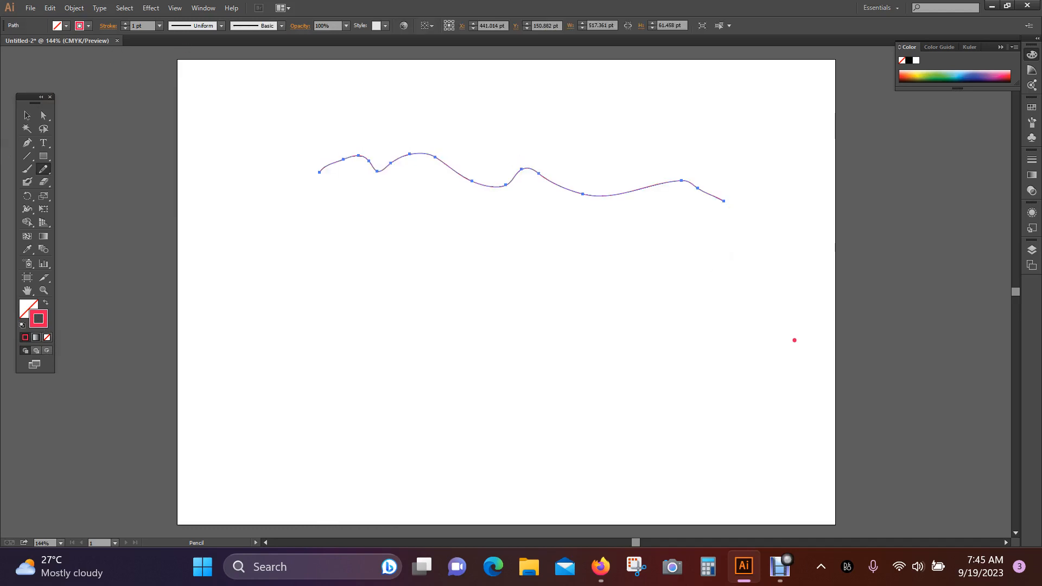
click(27, 116)
click(507, 280)
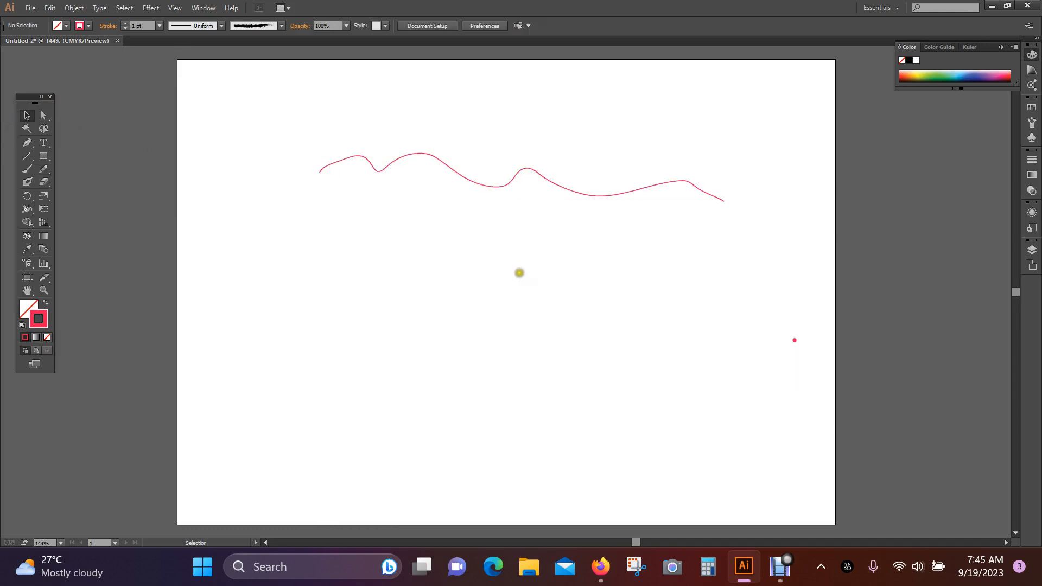
Select the wavy path and smooth its middle section with the Smooth tool.
drag(519, 272, 540, 155)
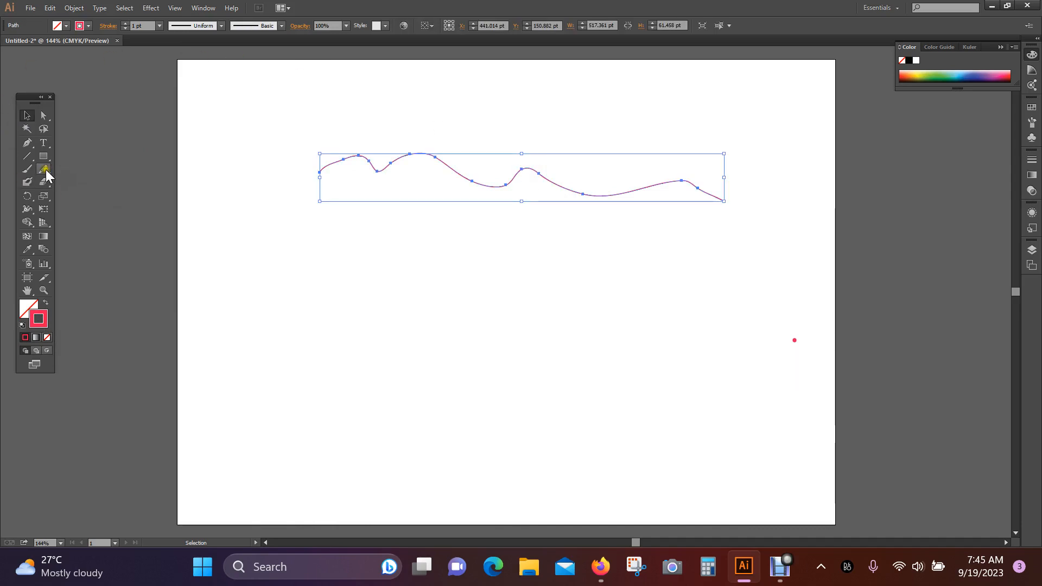
mouse_move(45, 169)
mouse_down()
mouse_move(106, 194)
mouse_move(108, 183)
mouse_up()
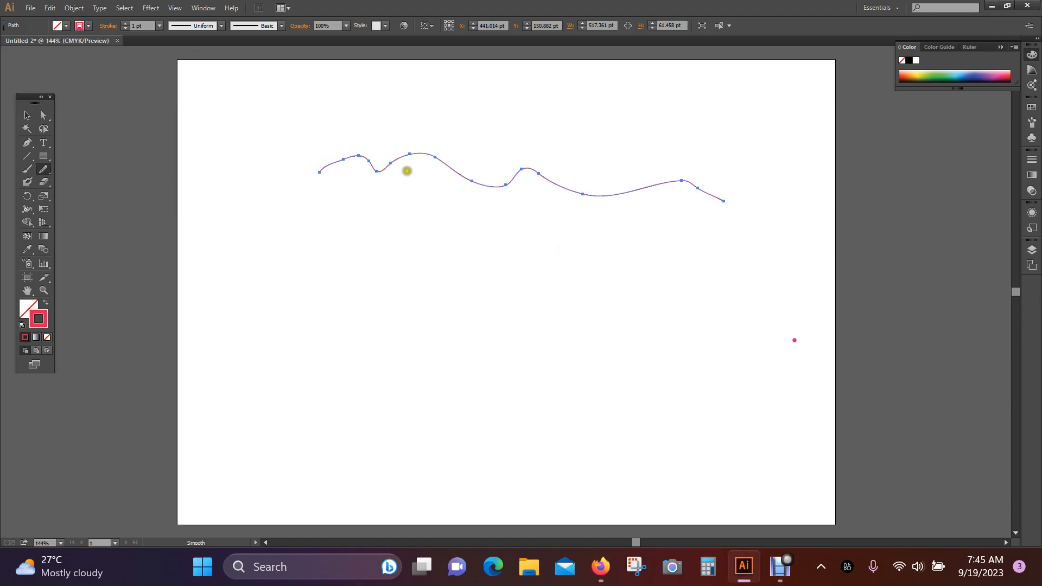
mouse_move(406, 171)
mouse_down()
mouse_move(436, 175)
mouse_move(465, 161)
mouse_move(514, 205)
mouse_move(581, 174)
mouse_up()
Draw a jagged pencil path about 450 pt wide and 66 pt high below the first wavy path.
click(27, 115)
drag(46, 169, 77, 170)
mouse_move(305, 323)
mouse_down()
mouse_move(313, 297)
mouse_move(332, 326)
mouse_move(333, 284)
mouse_move(368, 329)
mouse_move(389, 299)
mouse_move(439, 327)
mouse_move(469, 290)
mouse_move(656, 319)
mouse_up()
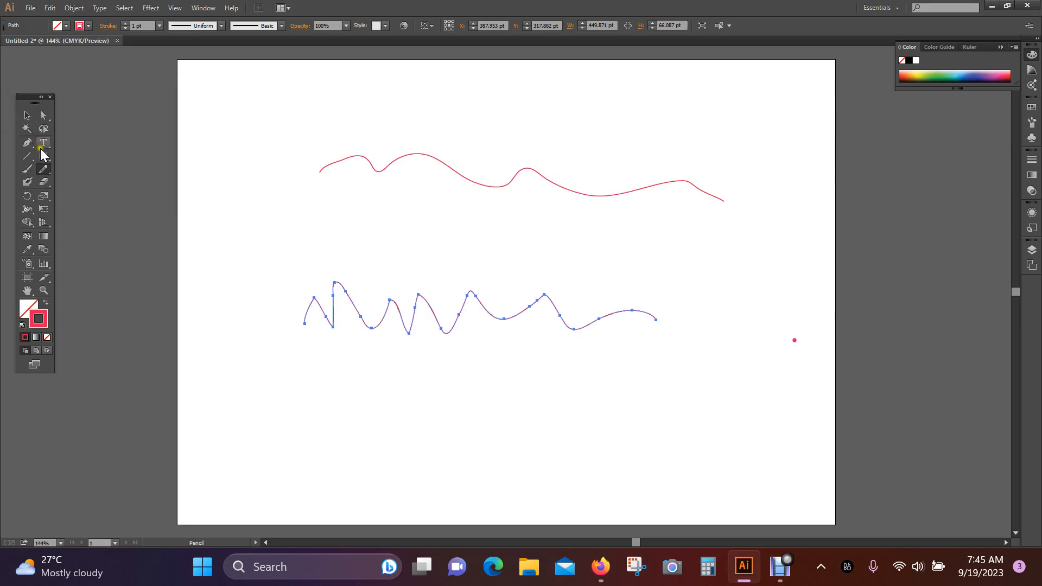
Round the peaks and valleys of the jagged path with repeated strokes of the Smooth tool.
mouse_move(43, 171)
mouse_down()
mouse_move(103, 192)
mouse_move(99, 181)
mouse_up()
mouse_move(349, 300)
mouse_down()
mouse_move(328, 330)
mouse_move(390, 320)
mouse_move(388, 301)
mouse_move(397, 324)
mouse_move(393, 299)
mouse_move(407, 341)
mouse_move(415, 295)
mouse_move(446, 336)
mouse_move(470, 292)
mouse_move(444, 311)
mouse_move(465, 307)
mouse_move(465, 295)
mouse_move(491, 322)
mouse_move(466, 299)
mouse_move(517, 316)
mouse_move(551, 293)
mouse_move(493, 308)
mouse_move(516, 305)
mouse_up()
mouse_move(603, 328)
mouse_down()
mouse_move(544, 295)
mouse_move(575, 346)
mouse_move(594, 324)
mouse_move(536, 338)
mouse_up()
mouse_move(424, 296)
mouse_down()
mouse_move(372, 322)
mouse_move(423, 333)
mouse_move(356, 338)
mouse_move(405, 327)
mouse_move(413, 348)
mouse_move(411, 326)
mouse_move(400, 357)
mouse_move(407, 330)
mouse_move(408, 343)
mouse_move(360, 339)
mouse_up()
mouse_move(333, 278)
mouse_down()
mouse_move(343, 319)
mouse_move(315, 319)
mouse_move(316, 298)
mouse_move(277, 314)
mouse_move(322, 305)
mouse_up()
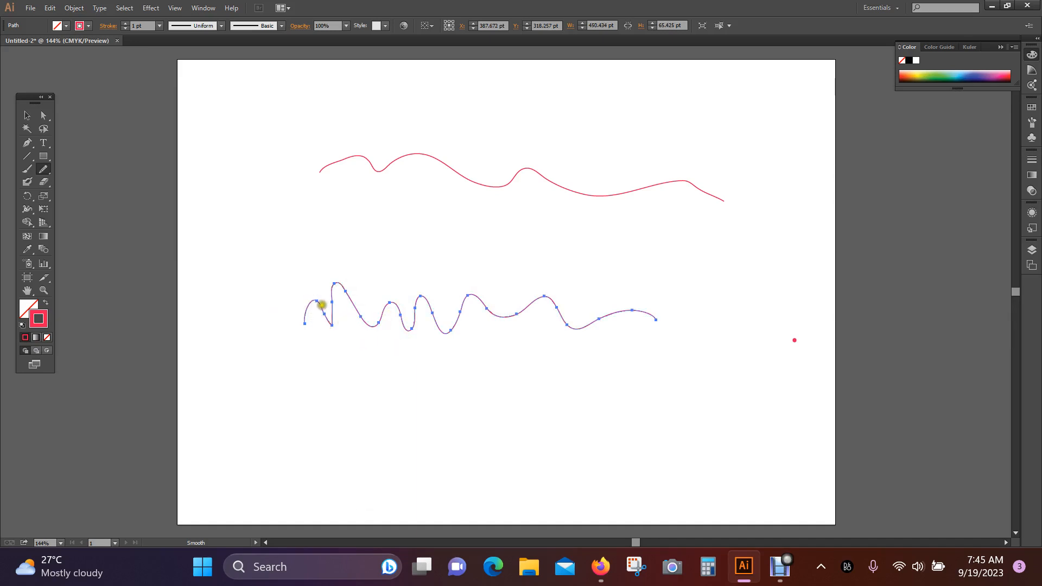
drag(309, 343, 290, 386)
Erase two short sections of the lower path with the Path Eraser tool, splitting it into three pieces, and deselect.
click(47, 169)
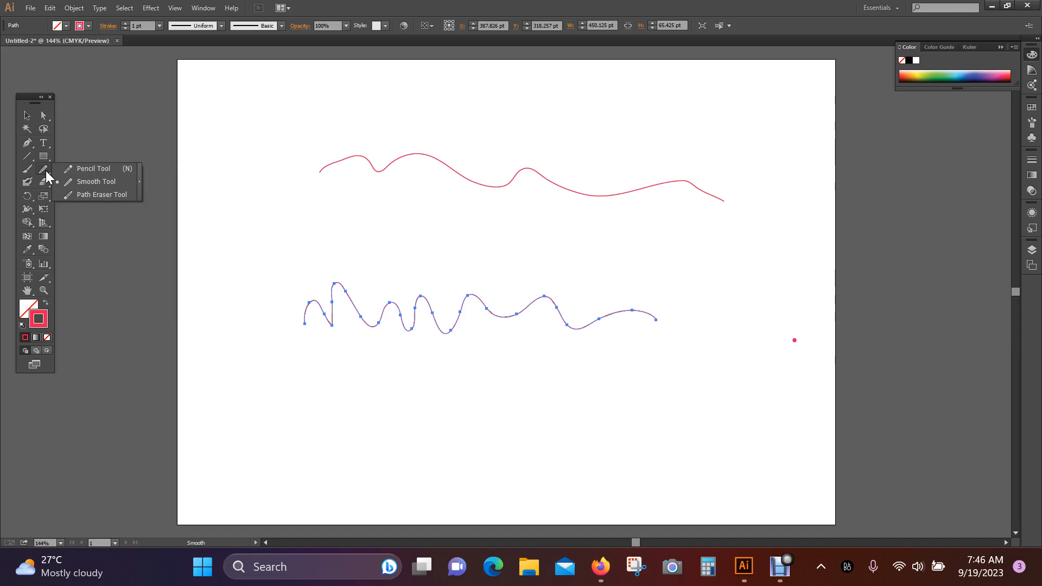
click(93, 194)
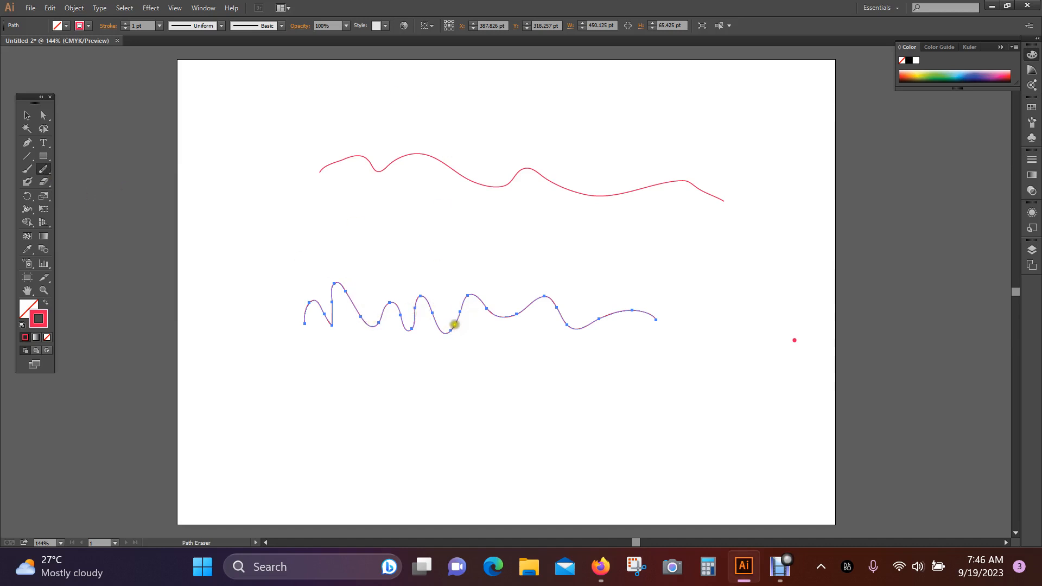
drag(454, 325, 463, 307)
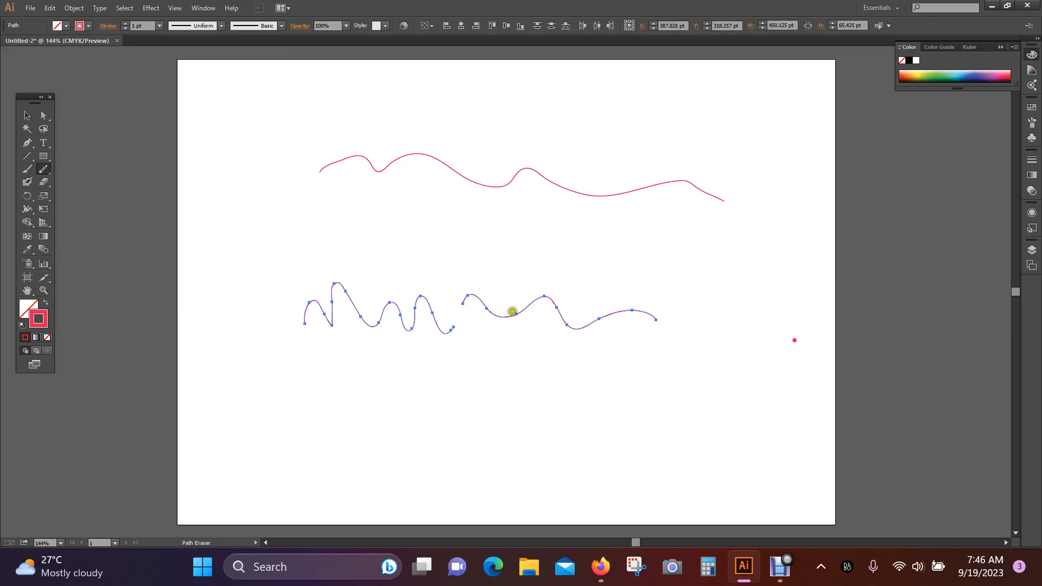
drag(530, 306, 539, 295)
click(18, 116)
click(506, 268)
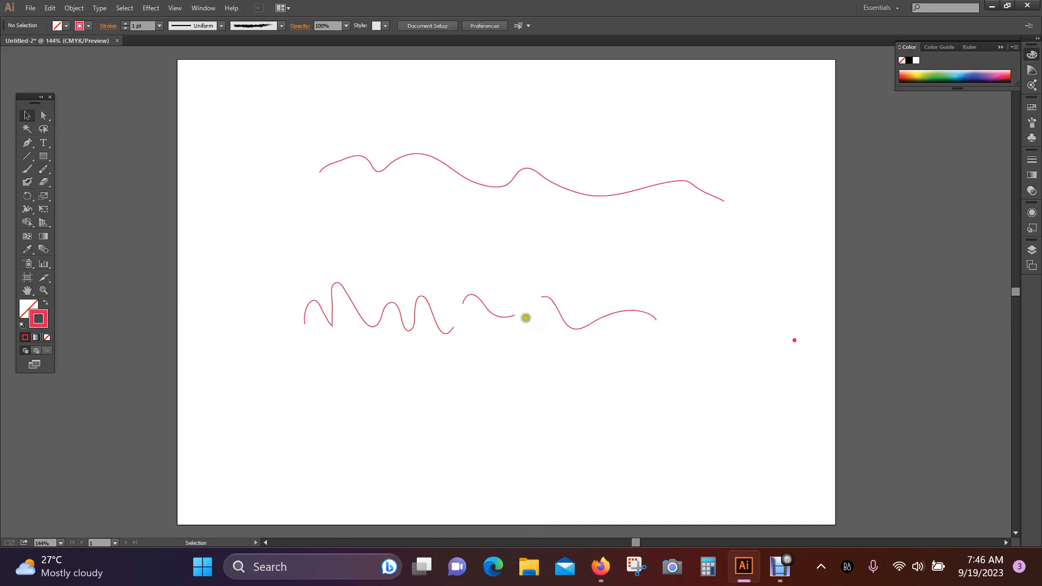
Move the three pieces apart: the middle one up, the right one up and right, the left one up and left.
drag(509, 314, 505, 269)
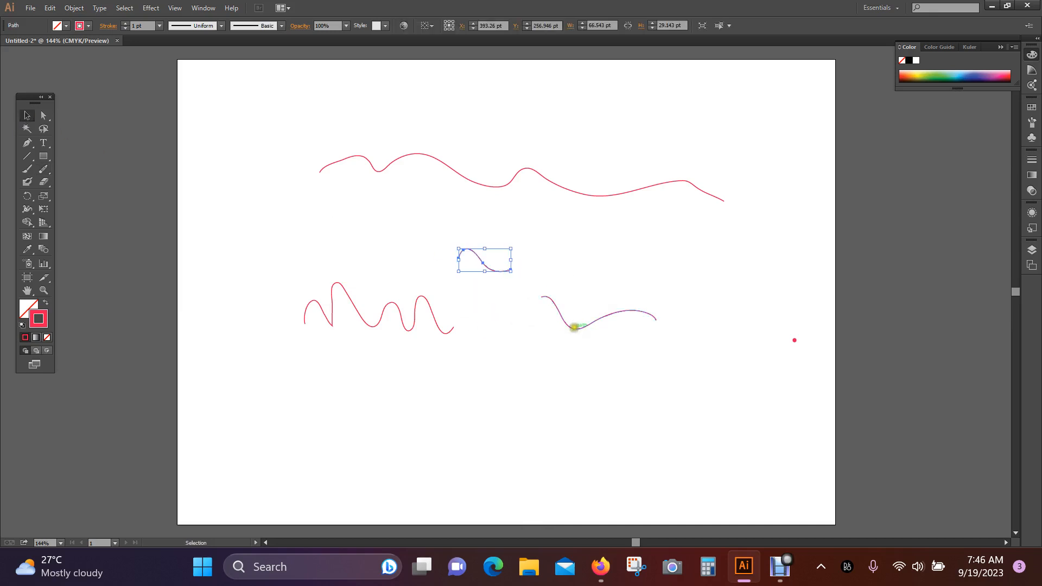
drag(574, 327, 595, 303)
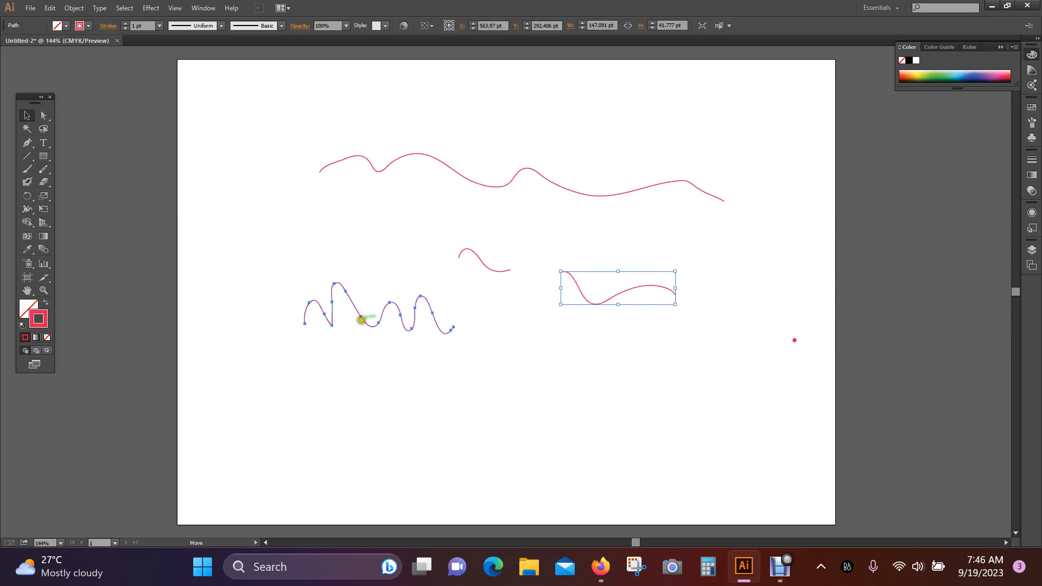
drag(367, 317, 332, 281)
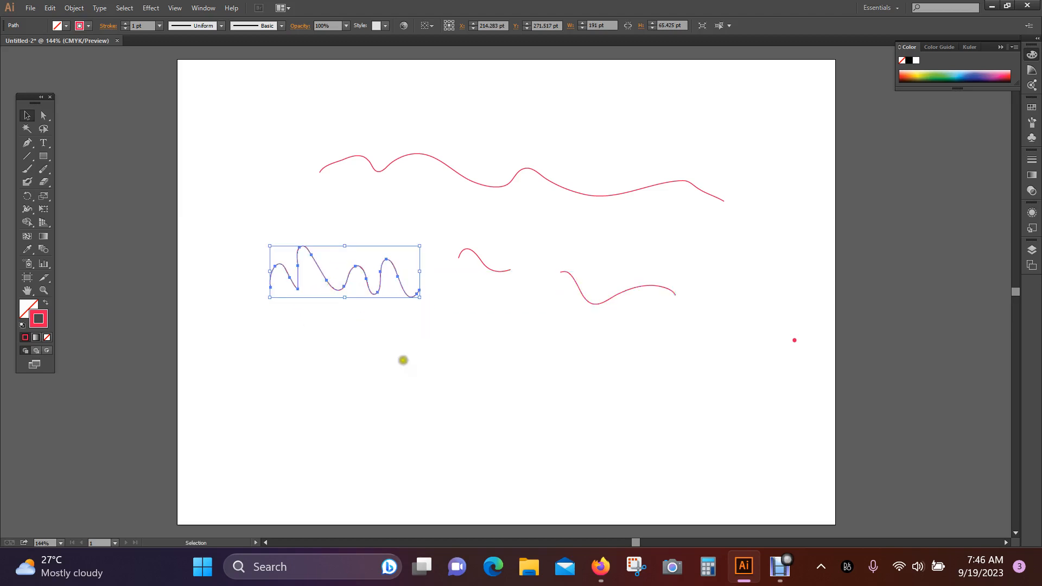
click(447, 365)
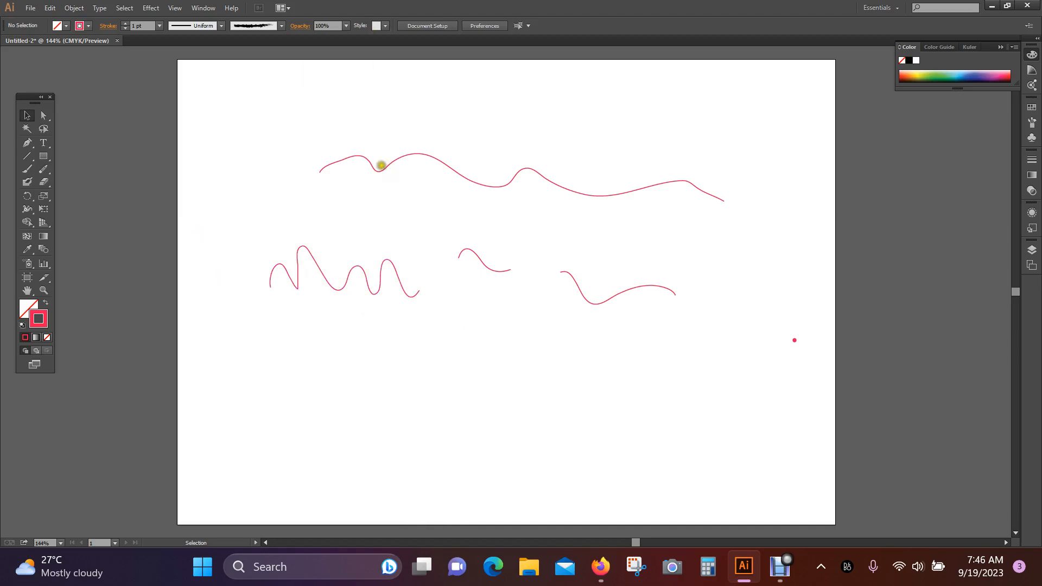
Delete the upper wavy path together with the three separated pieces.
drag(305, 115, 604, 314)
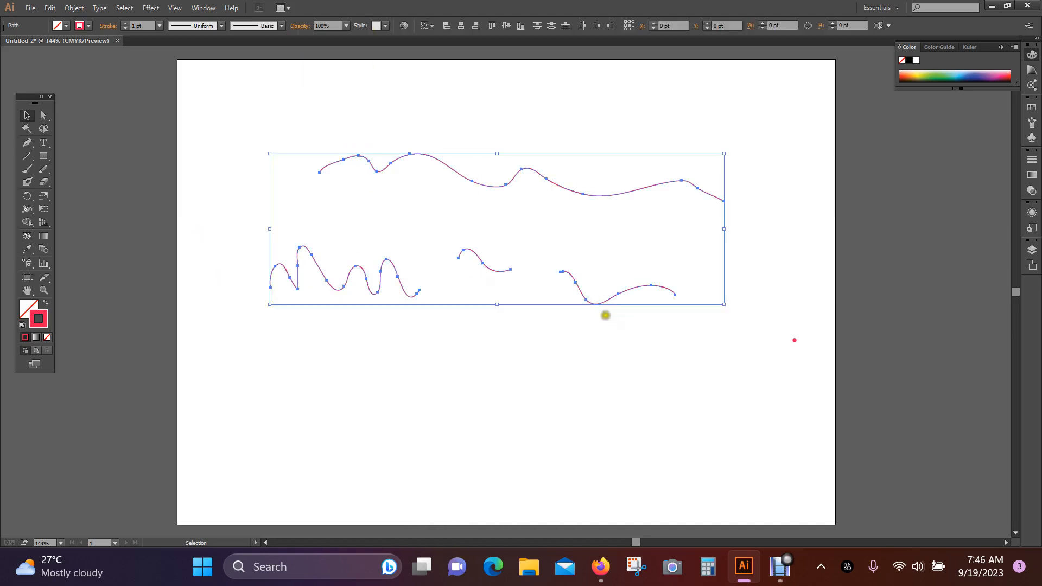
key(Delete)
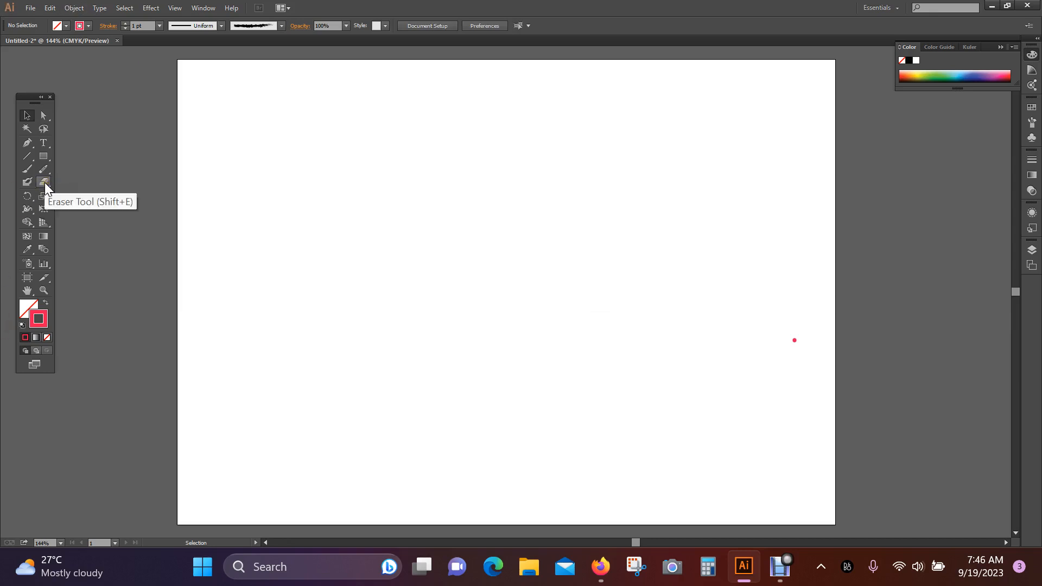
Draw a rectangle about 519 by 235 pt mid-artboard and swap its fill and stroke so it is solid red.
click(47, 155)
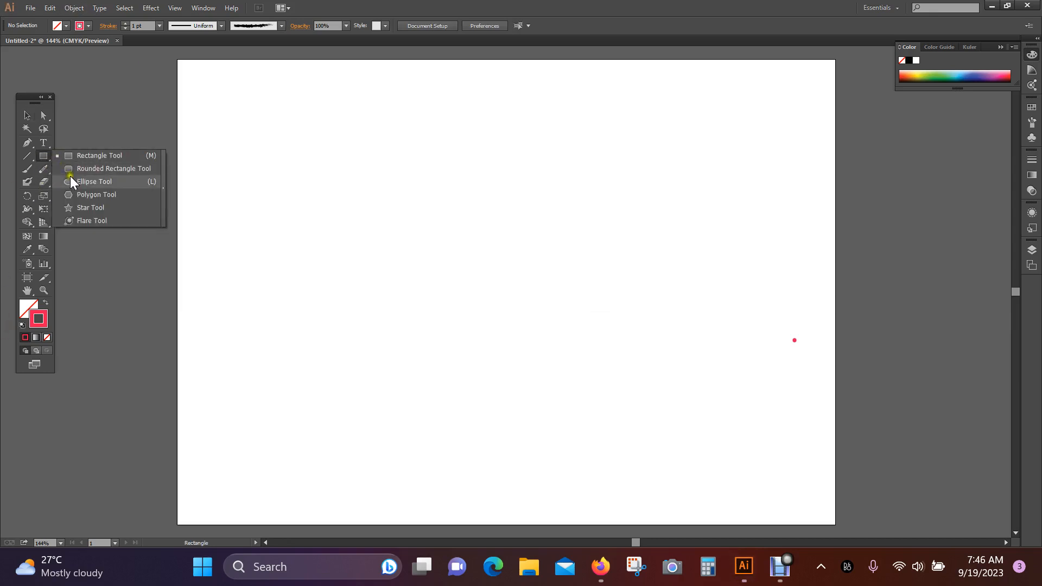
click(96, 157)
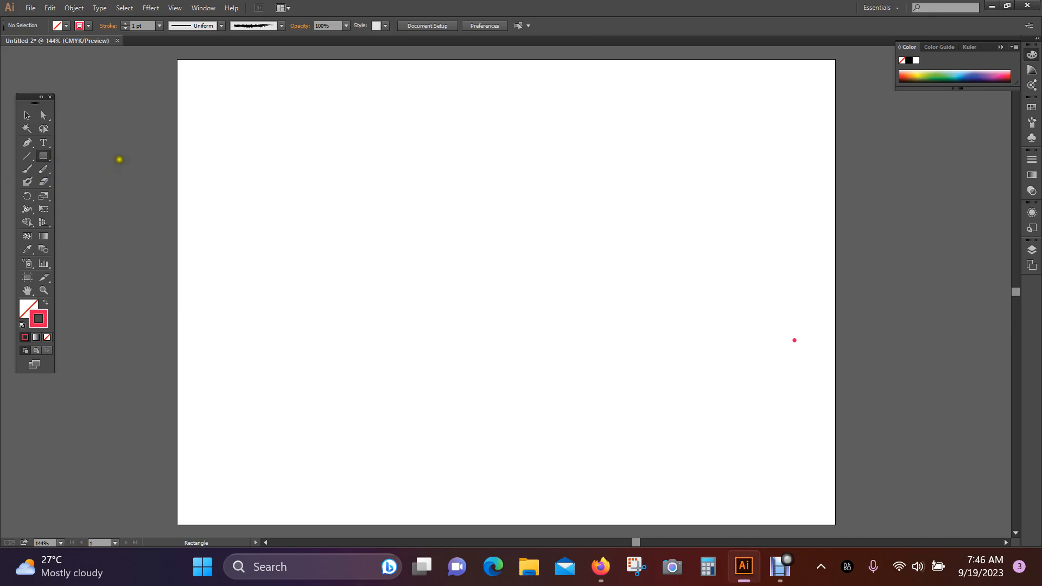
drag(298, 172, 703, 355)
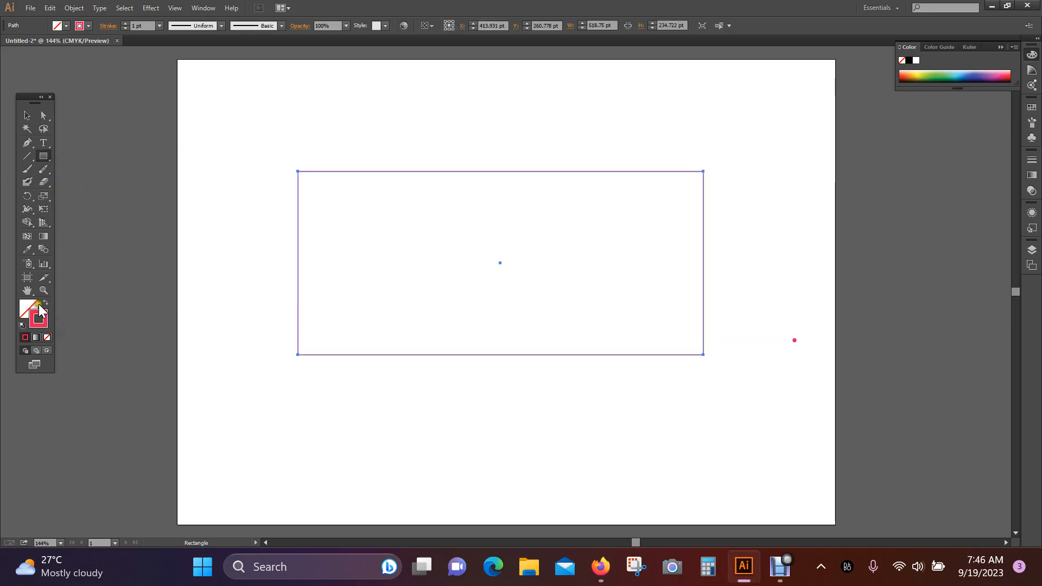
click(46, 303)
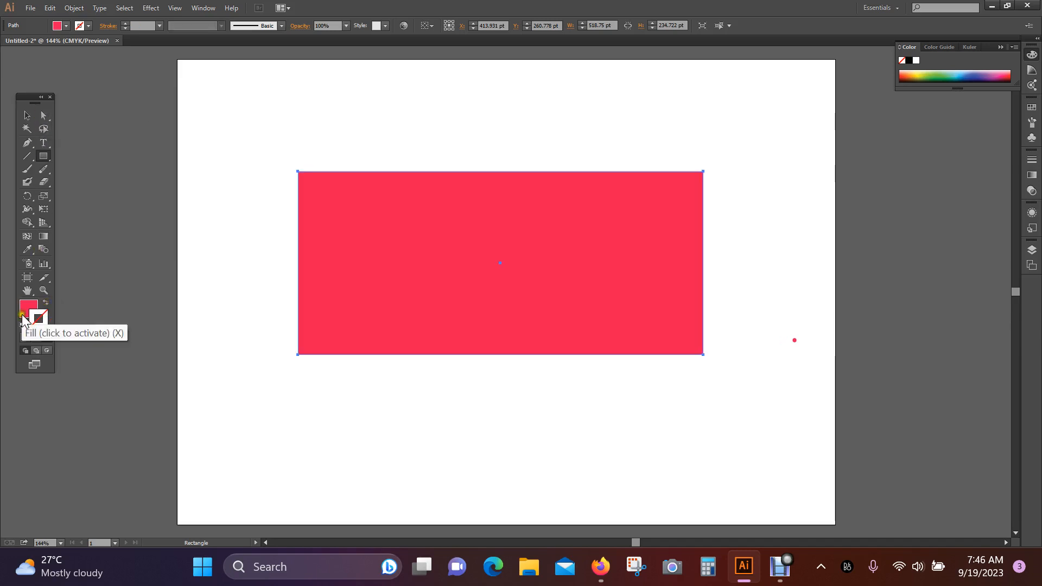
Erase a continuous wavy strip across the red rectangle from its left edge to its right edge with the Eraser tool.
click(27, 116)
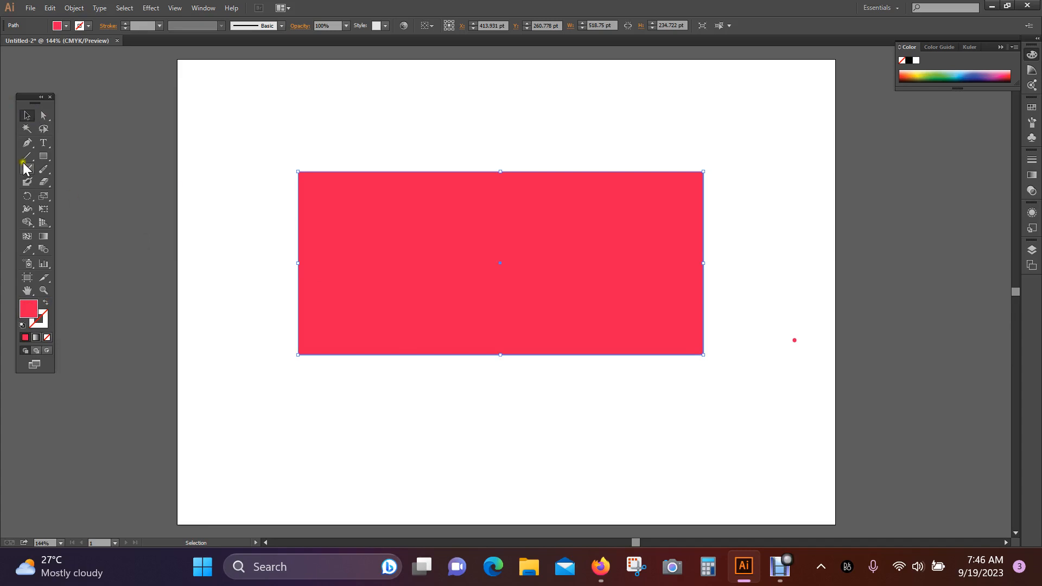
mouse_move(39, 184)
mouse_down()
mouse_move(128, 188)
mouse_move(119, 184)
mouse_up()
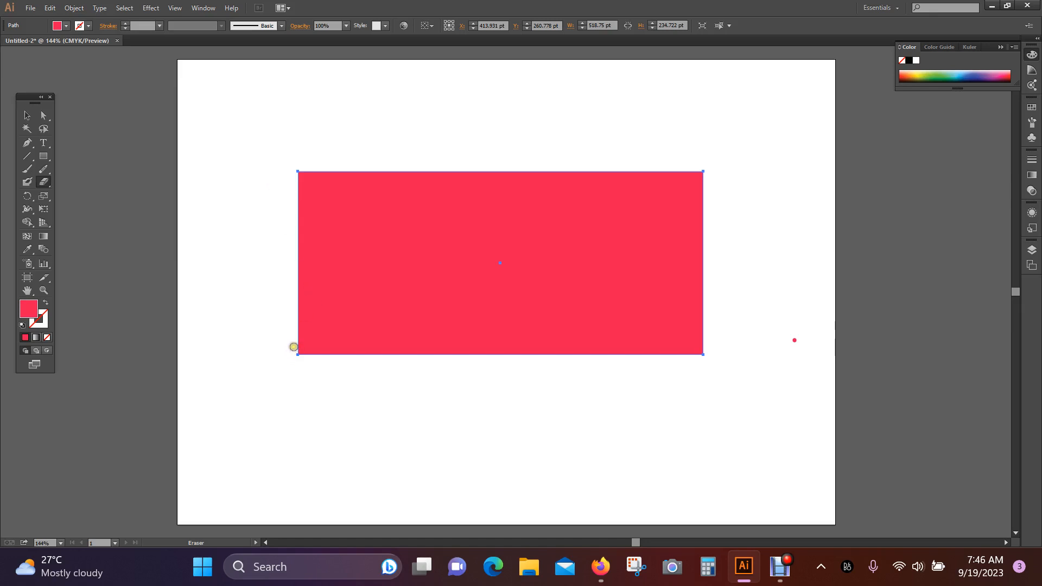
mouse_move(294, 346)
mouse_down()
mouse_move(317, 285)
mouse_move(343, 284)
mouse_move(353, 247)
mouse_move(378, 276)
mouse_move(392, 234)
mouse_move(475, 243)
mouse_move(494, 207)
mouse_move(539, 248)
mouse_move(585, 255)
mouse_move(653, 236)
mouse_move(672, 304)
mouse_move(744, 347)
mouse_move(815, 322)
mouse_up()
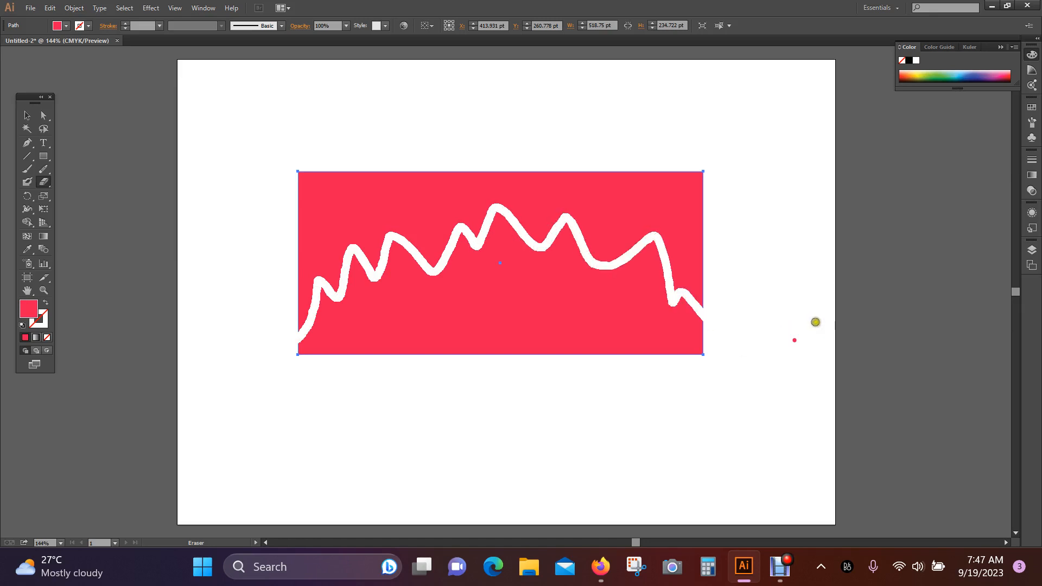
Separate the two rectangle pieces by moving the upper one up and the lower one slightly down.
click(27, 116)
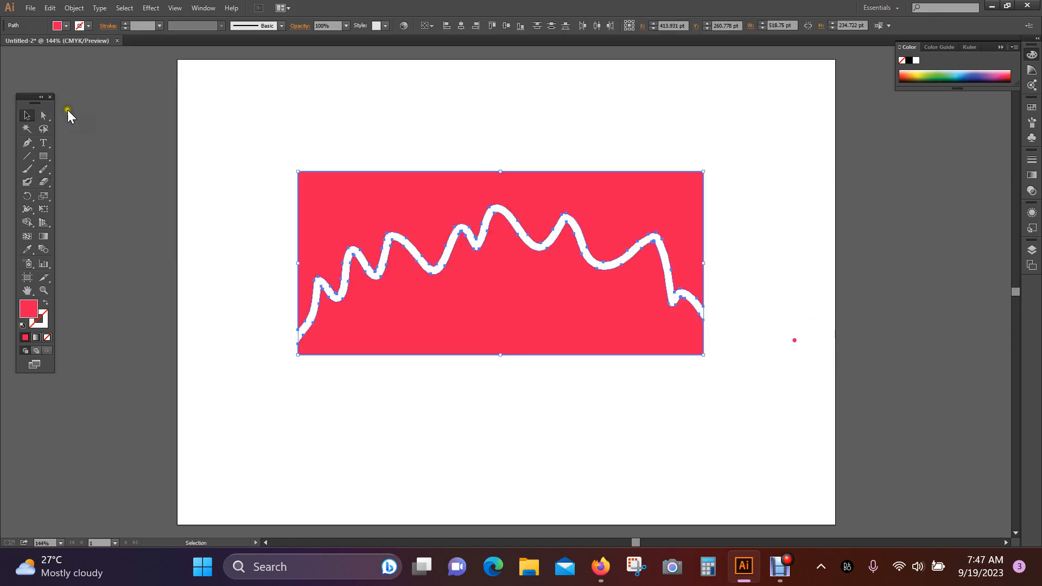
drag(391, 205, 384, 148)
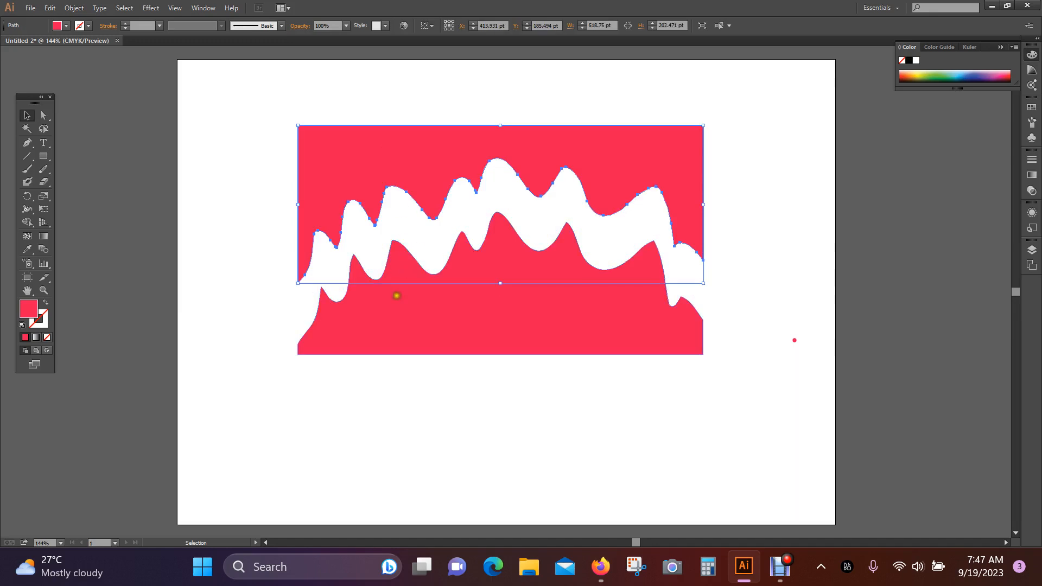
click(229, 237)
drag(488, 317, 484, 345)
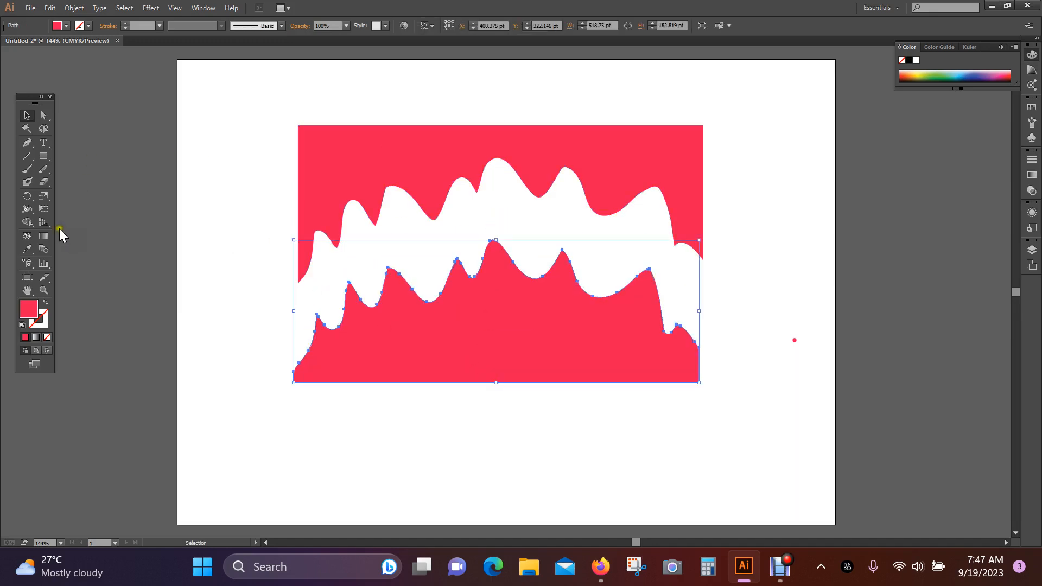
Try to cut the lower red piece with the Scissors tool from its wavy upper edge to its straight bottom edge.
click(43, 182)
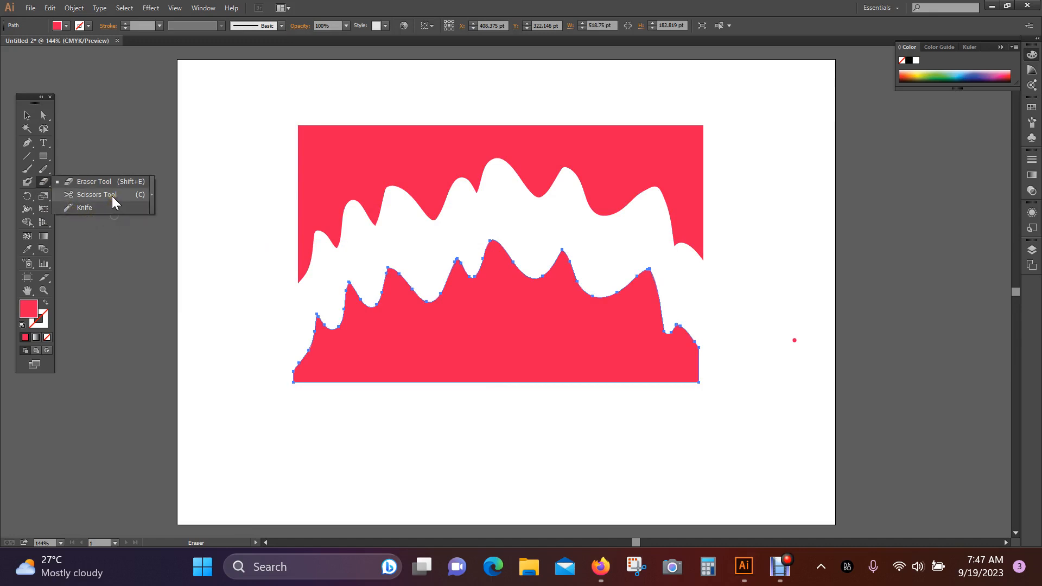
click(112, 193)
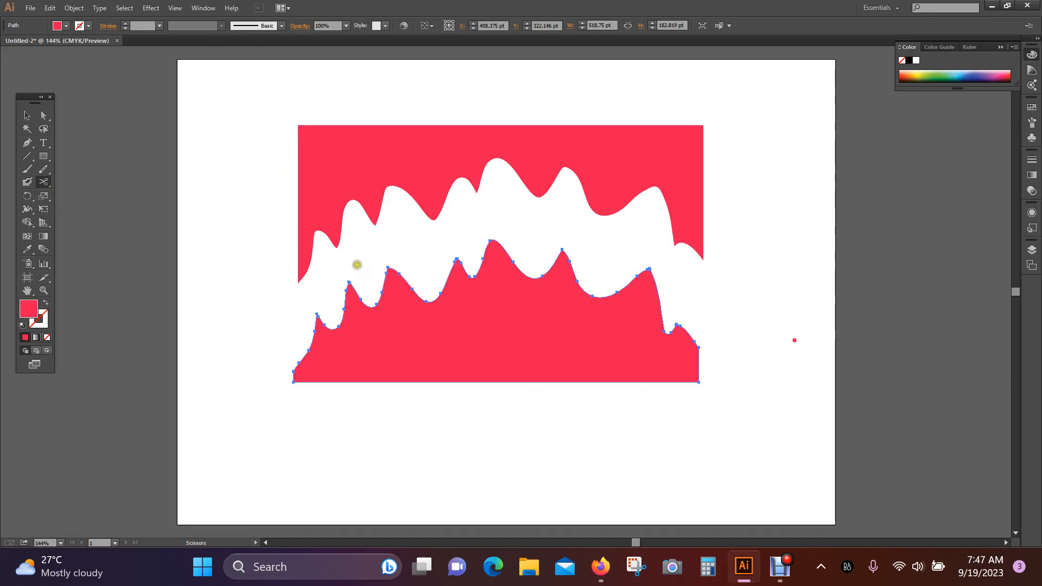
click(379, 383)
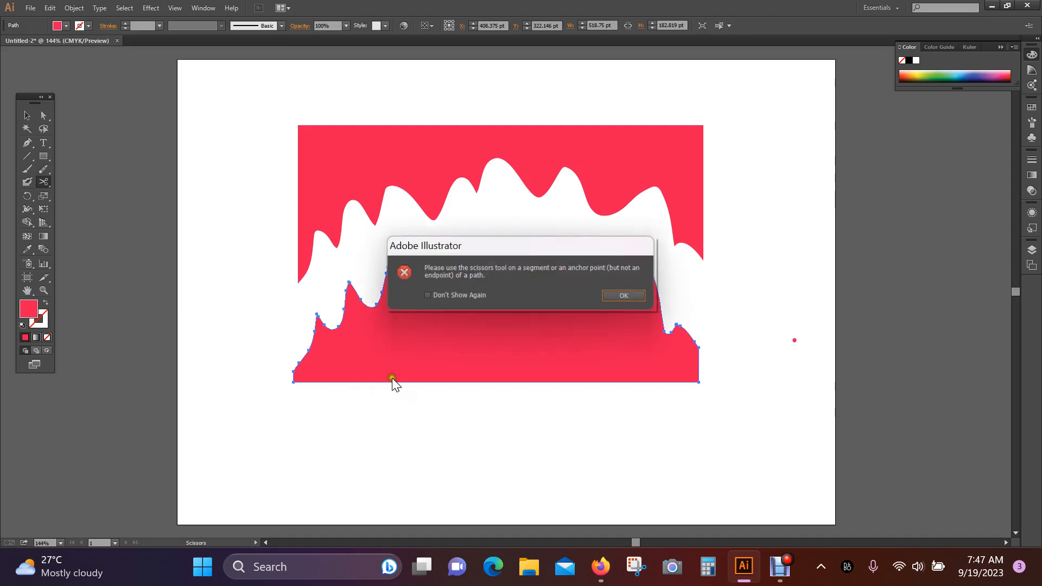
click(624, 294)
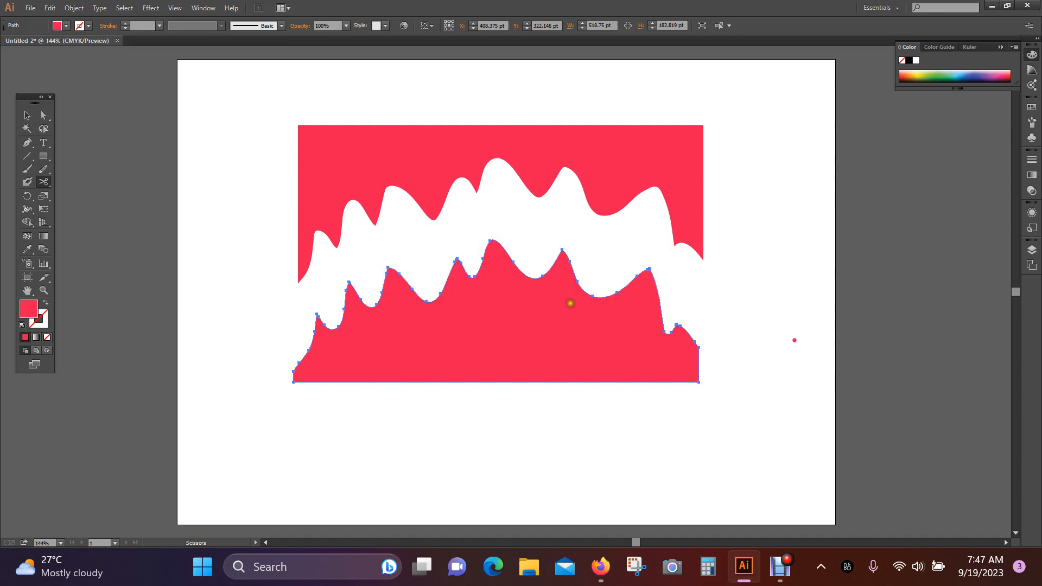
click(592, 294)
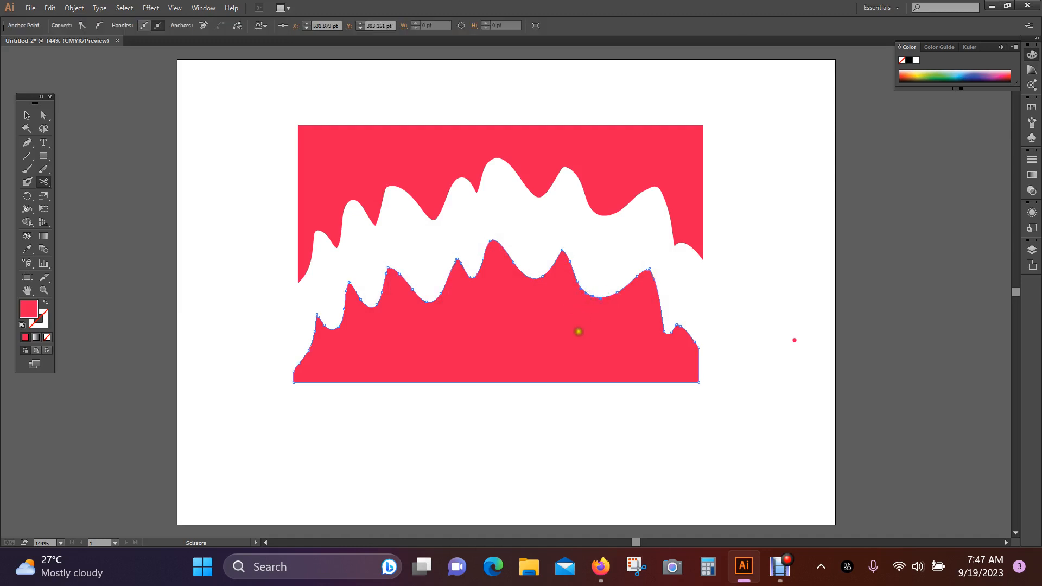
click(548, 347)
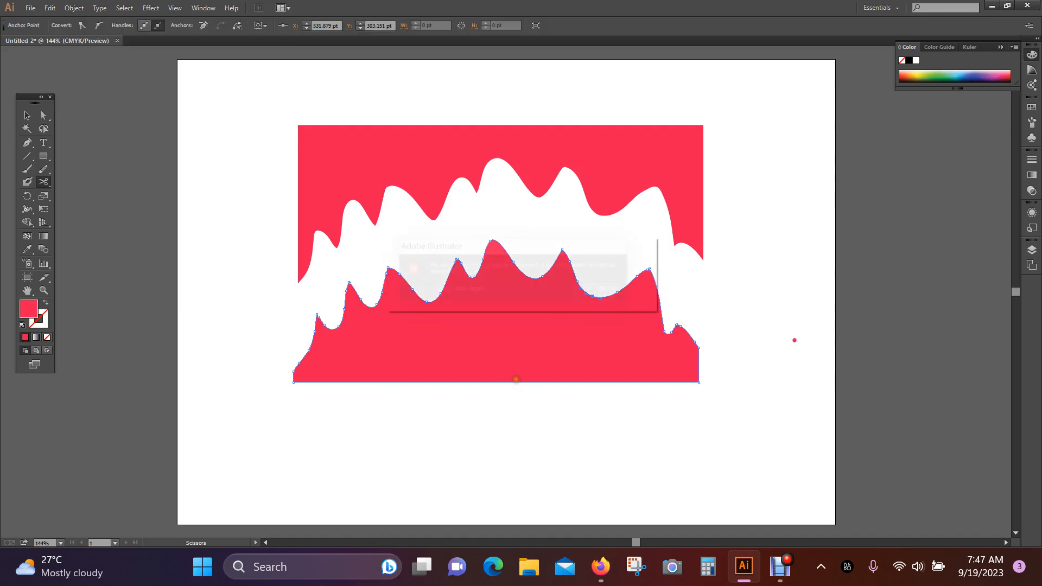
click(623, 295)
Delete both the upper and the lower red rectangle pieces.
click(27, 115)
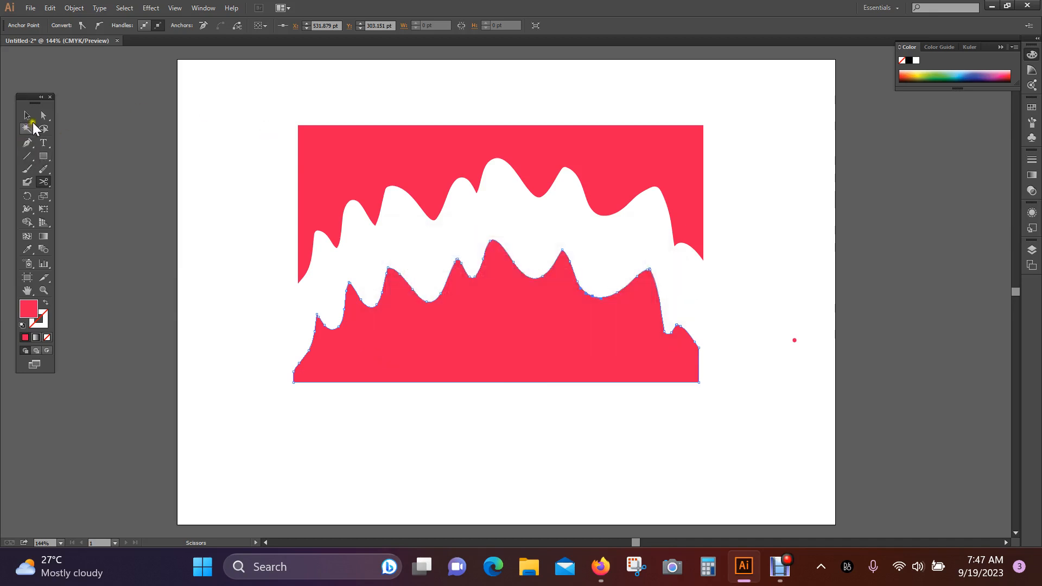
drag(362, 159, 565, 386)
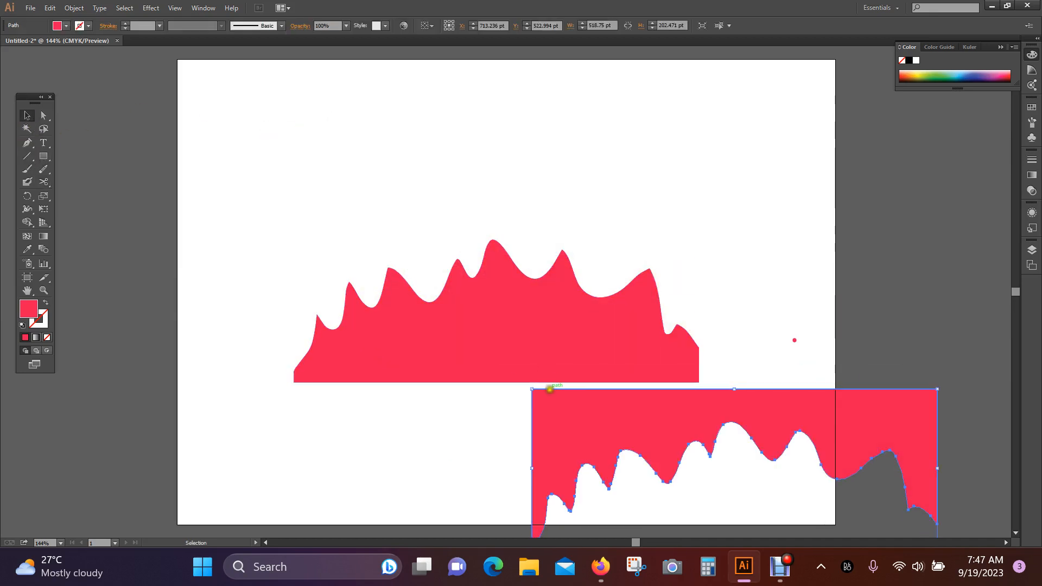
key(Delete)
click(565, 343)
key(Delete)
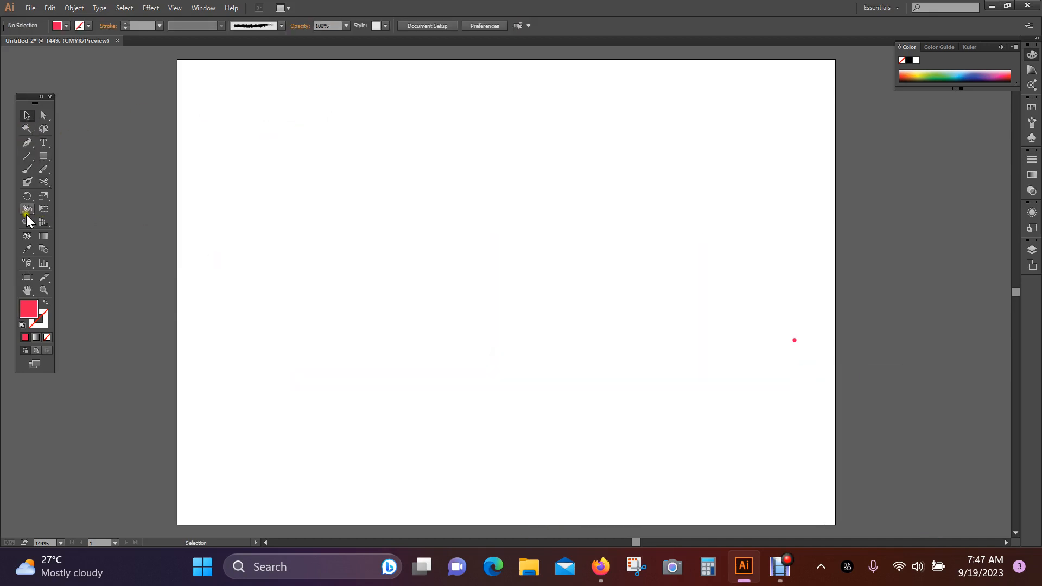
Draw a solid red ellipse about 330 by 238 pt near the middle of the artboard.
click(47, 156)
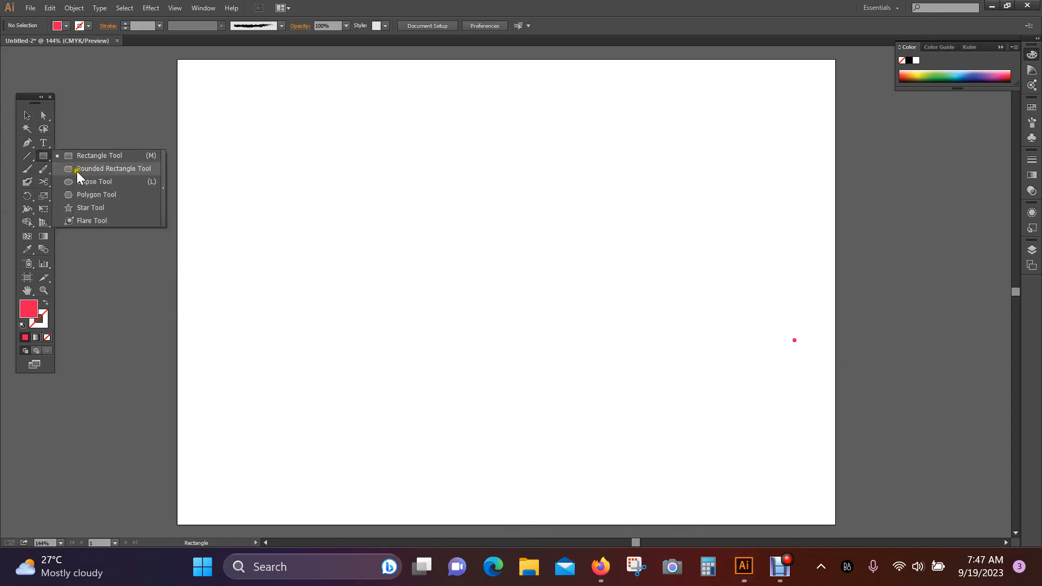
click(83, 181)
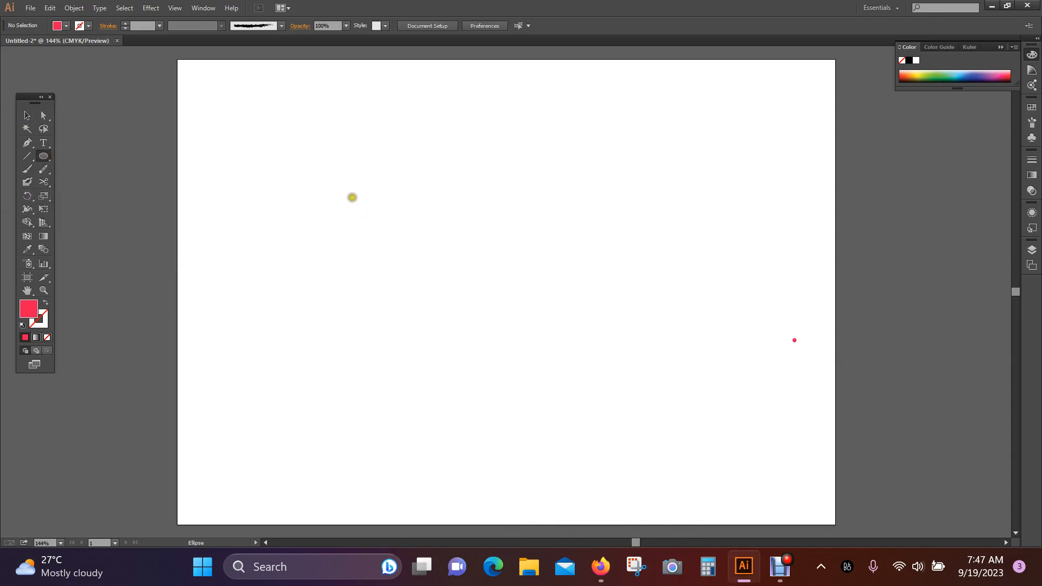
drag(352, 197, 609, 384)
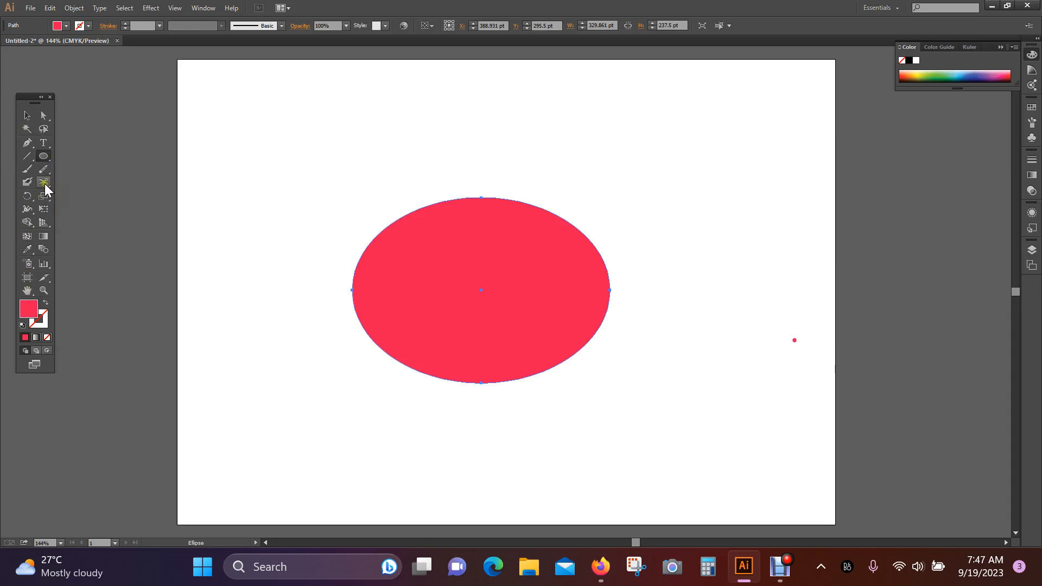
Cut the red ellipse in two at its leftmost and rightmost anchor points with the Scissors tool.
click(45, 184)
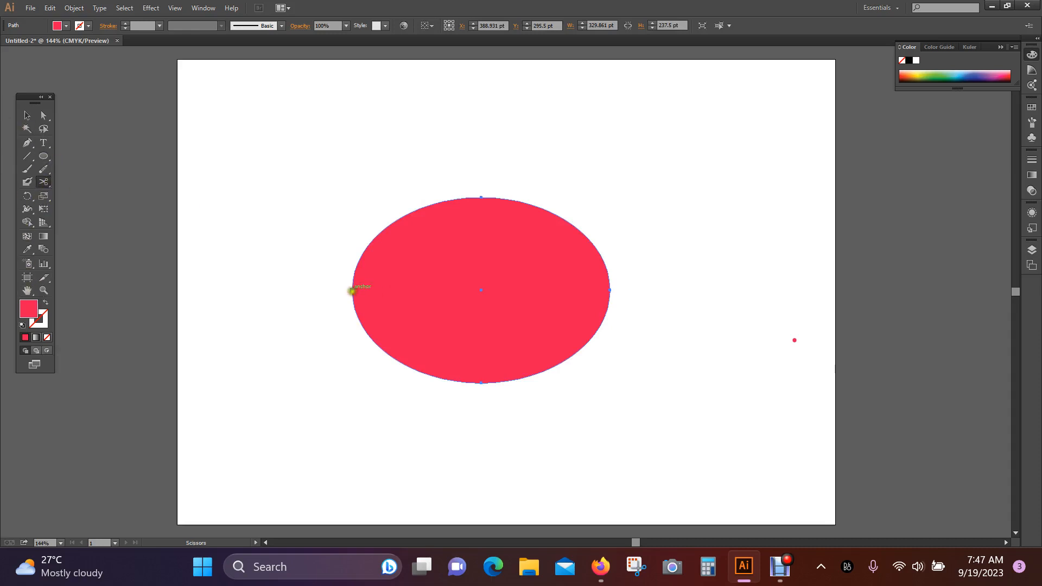
click(351, 290)
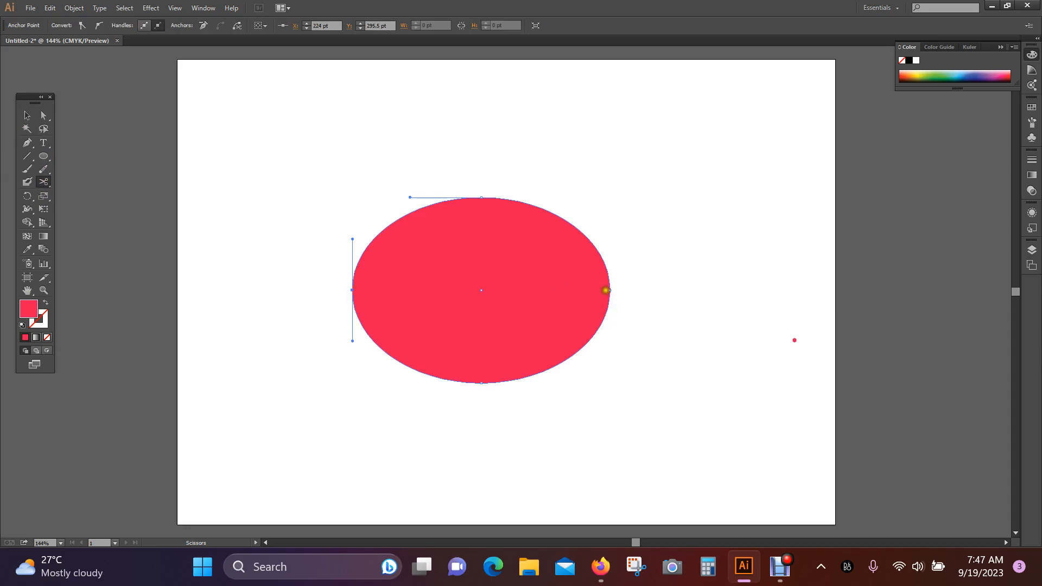
click(610, 291)
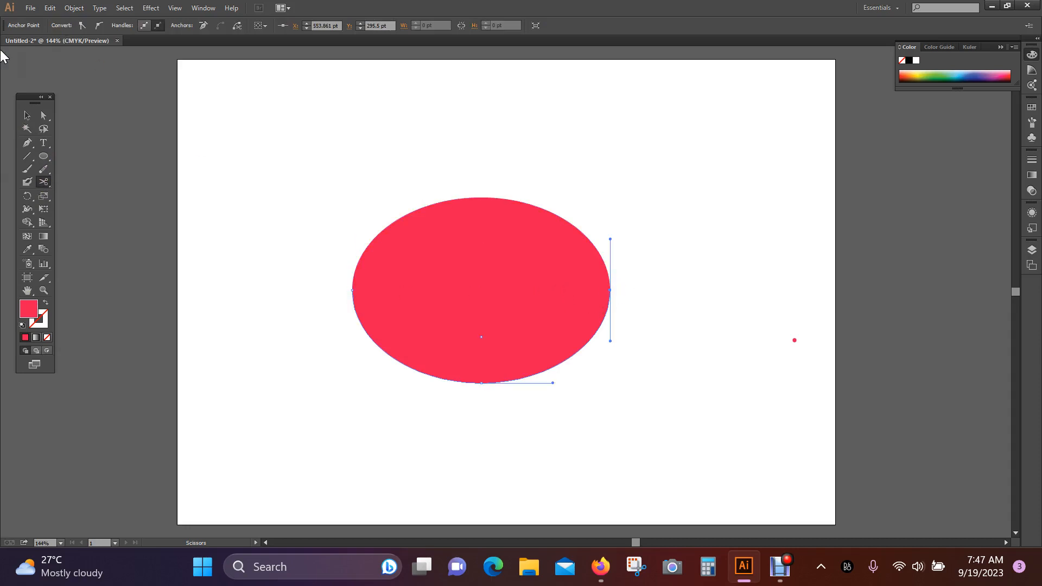
Move the lower half of the ellipse down and slightly right, away from the upper half.
click(29, 115)
click(480, 169)
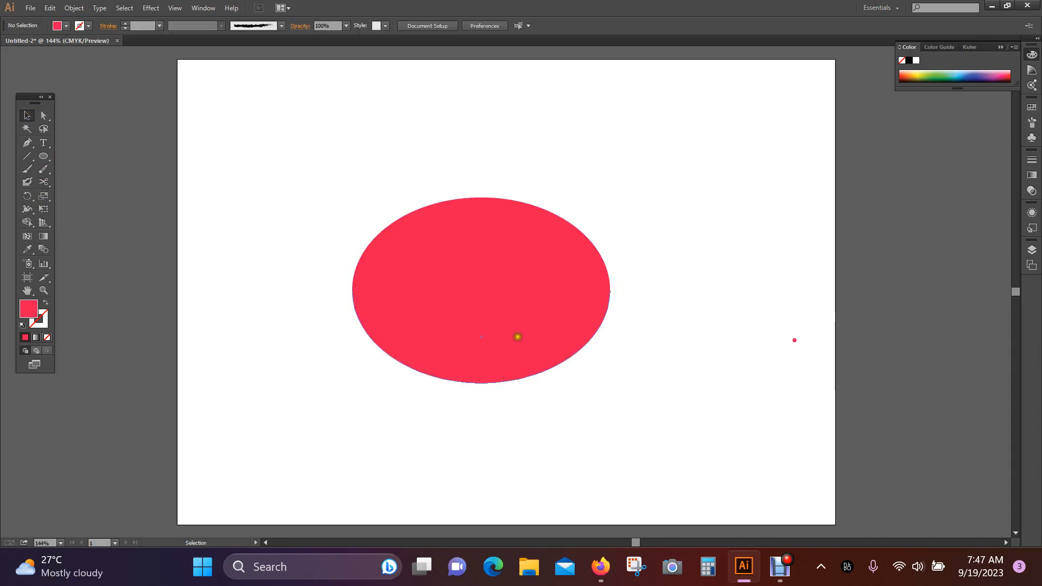
drag(517, 336, 535, 408)
click(748, 282)
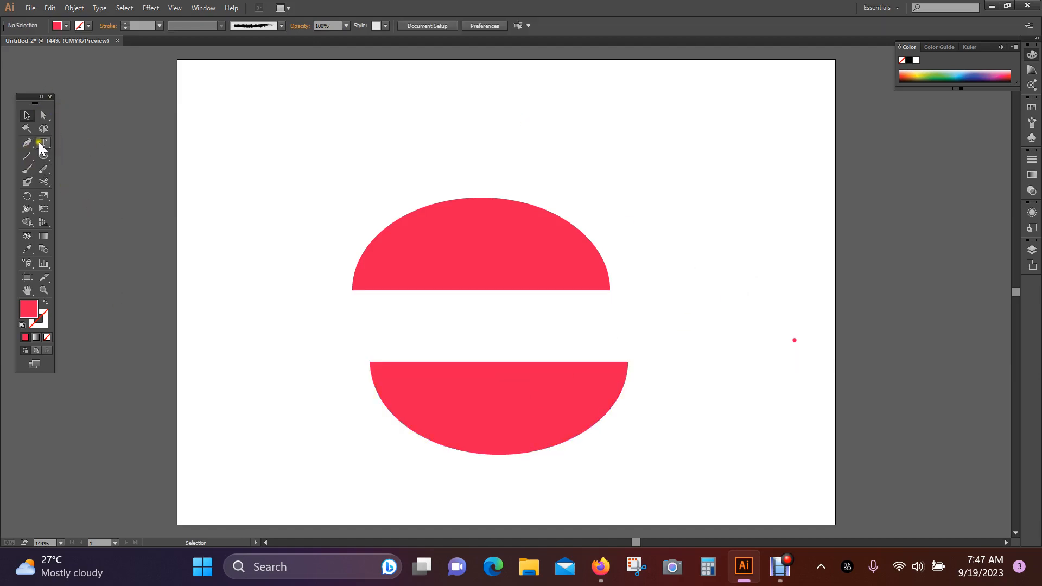
Delete both ellipse halves and draw a new red ellipse about 402 by 224 pt mid-artboard.
drag(374, 119, 606, 437)
key(Delete)
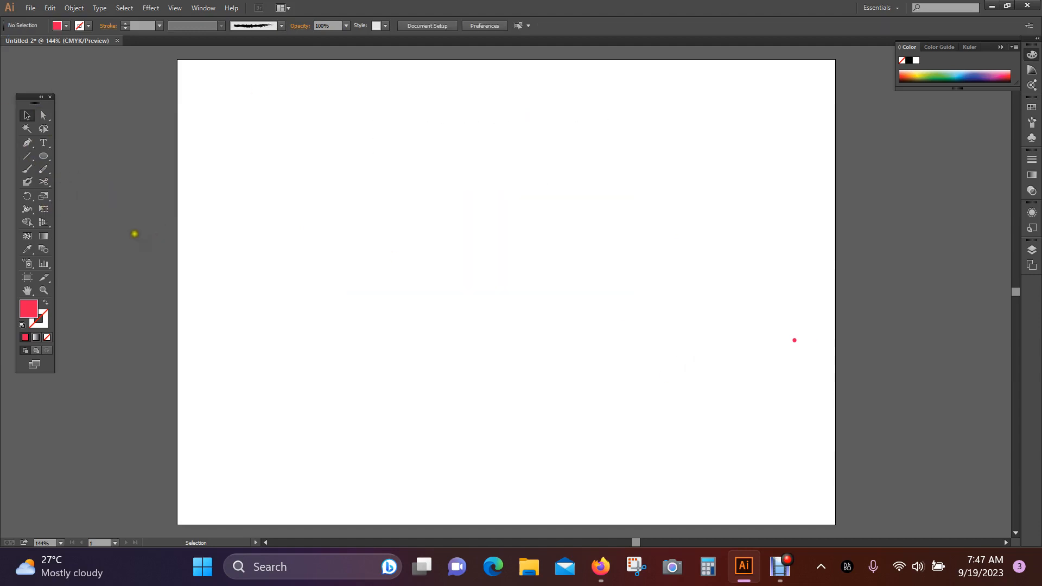
click(47, 155)
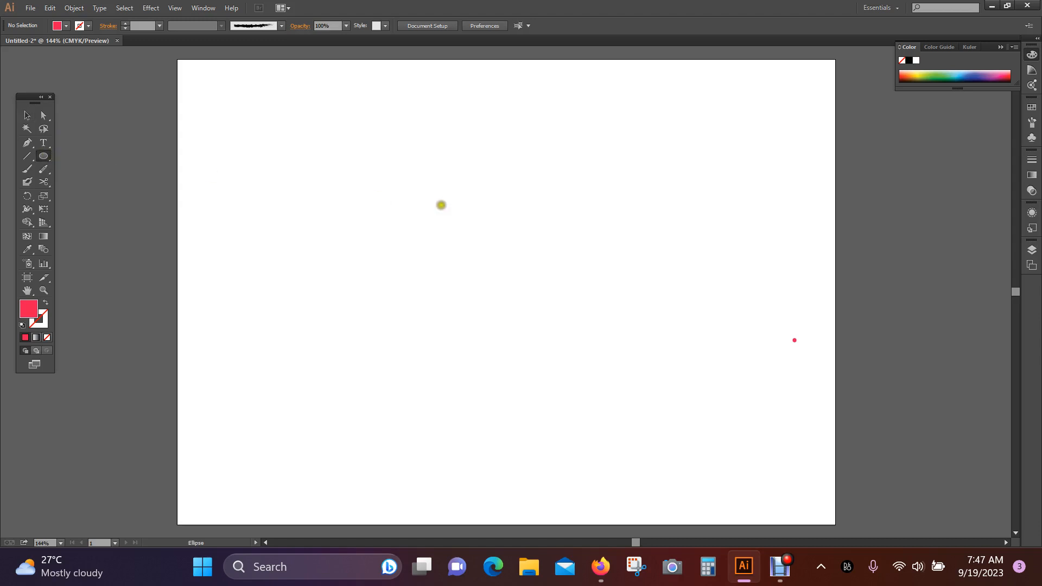
drag(369, 175, 683, 350)
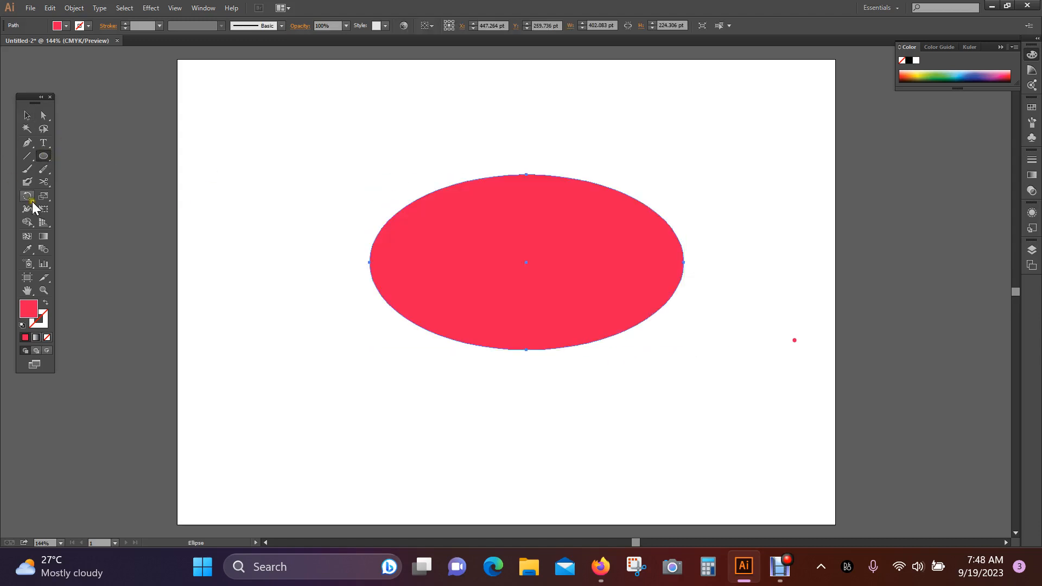
Slice the ellipse with the Knife tool along a freehand wavy line from its left edge past its right edge.
click(48, 180)
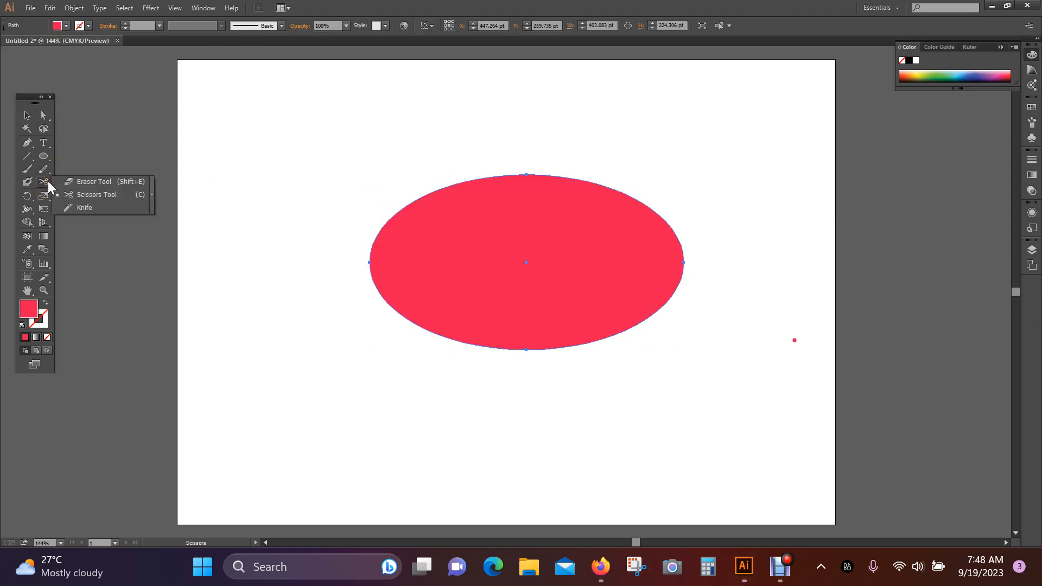
click(89, 207)
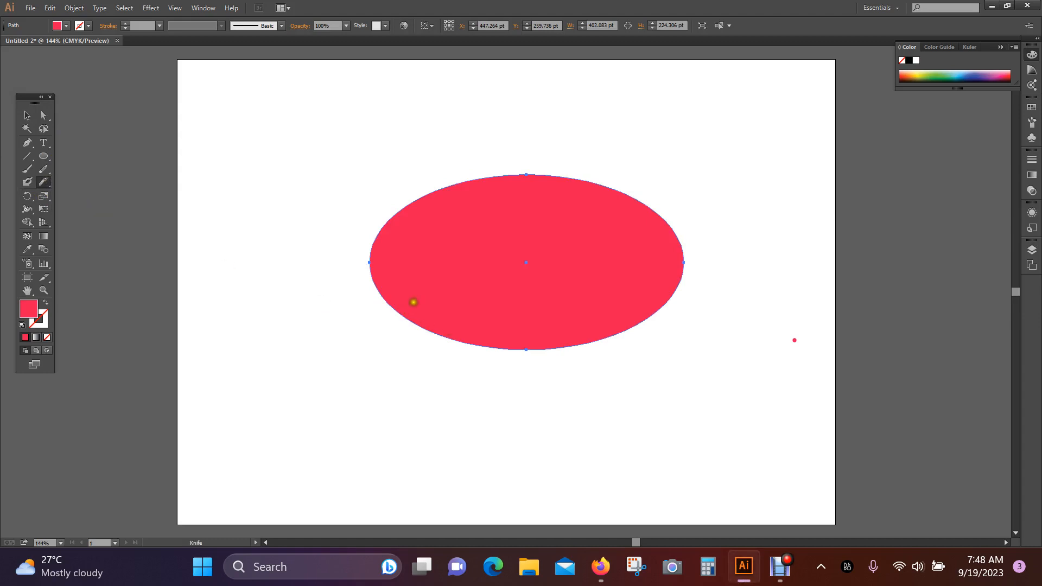
mouse_move(367, 274)
mouse_down()
mouse_move(417, 296)
mouse_move(447, 247)
mouse_up()
drag(505, 292, 540, 234)
drag(657, 241, 670, 256)
drag(676, 258, 728, 279)
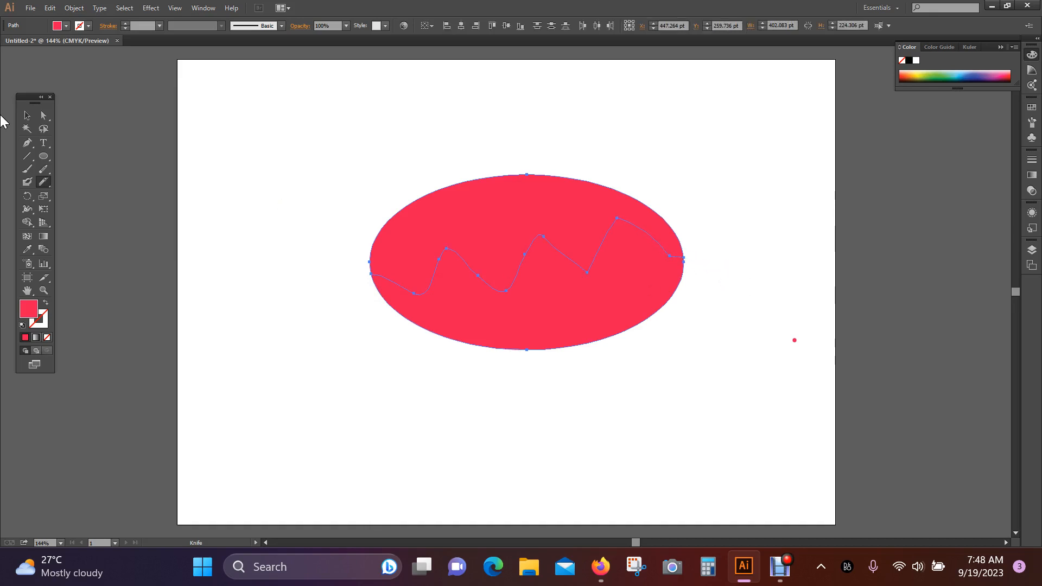
Move the lower ellipse piece down and slightly left to separate it from the upper piece.
click(27, 117)
click(334, 141)
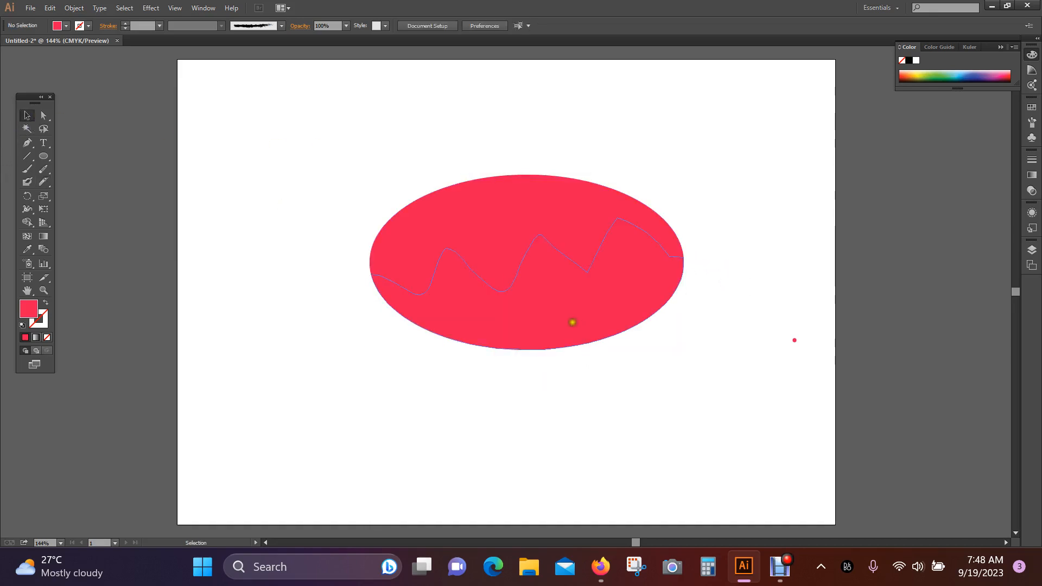
drag(570, 319, 591, 402)
click(574, 115)
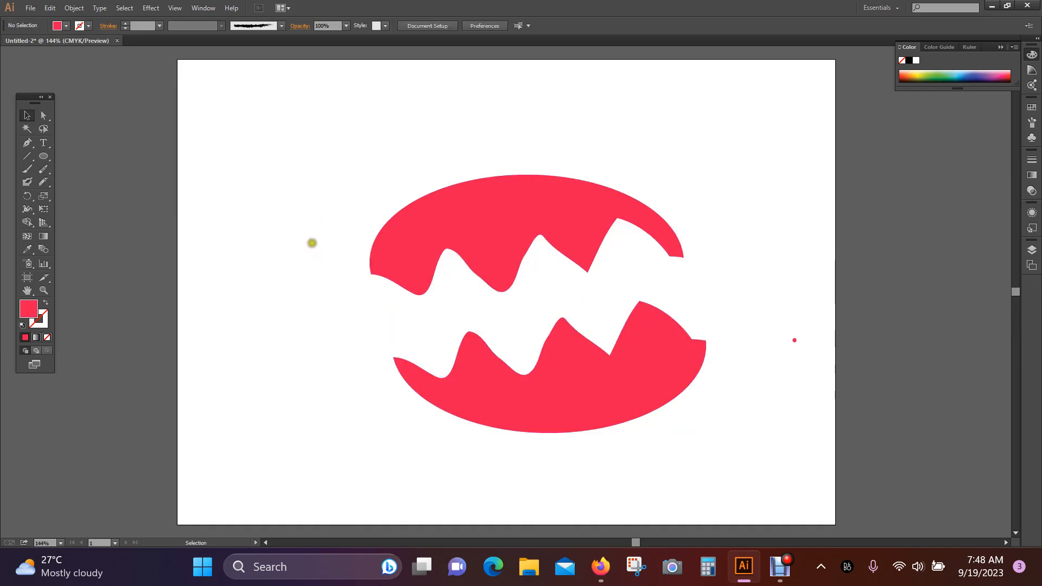
drag(400, 157, 777, 535)
click(793, 381)
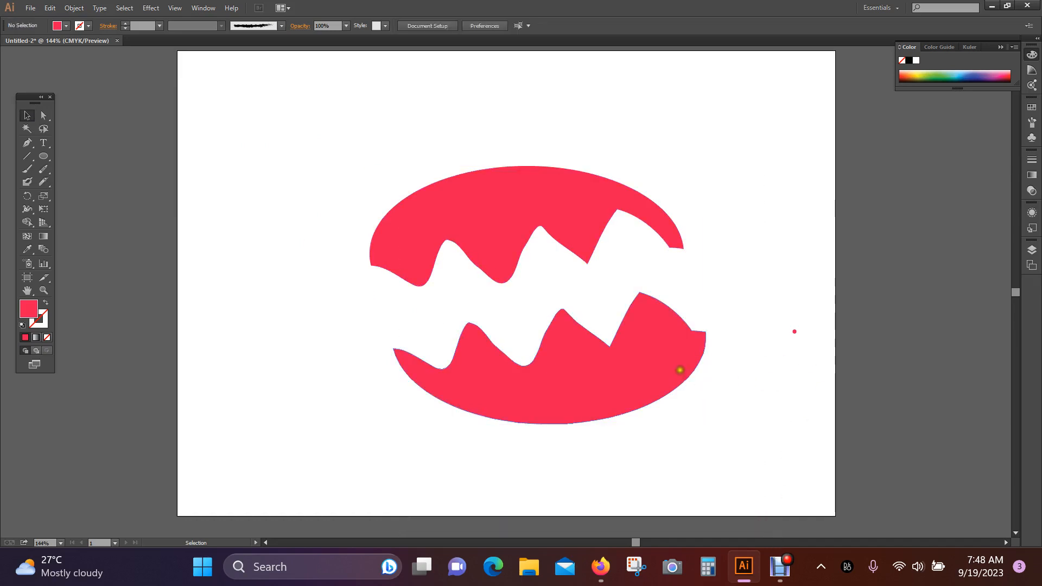
drag(677, 369, 644, 375)
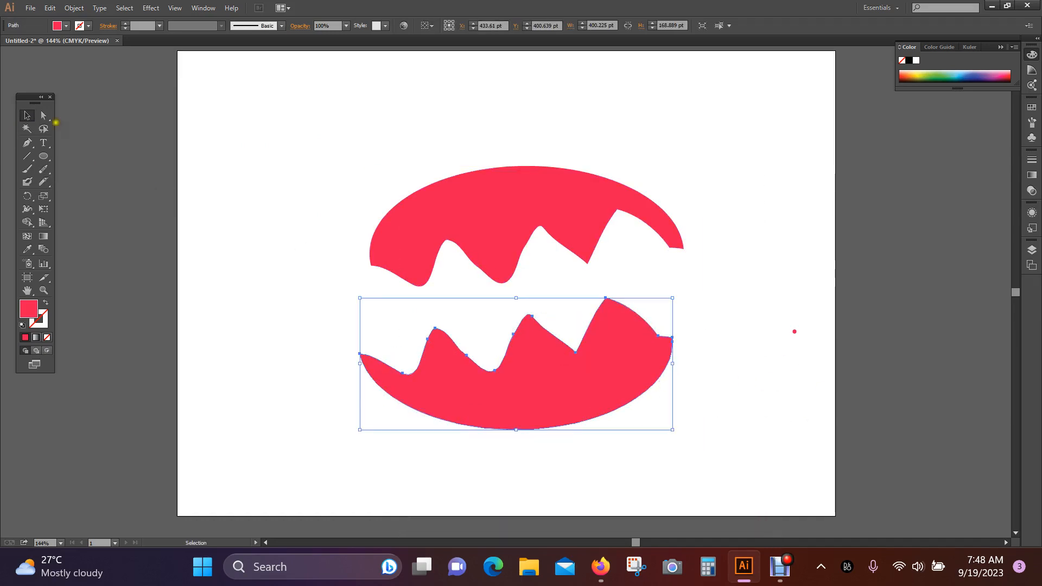
Delete both knife-cut ellipse pieces together.
drag(349, 151, 689, 461)
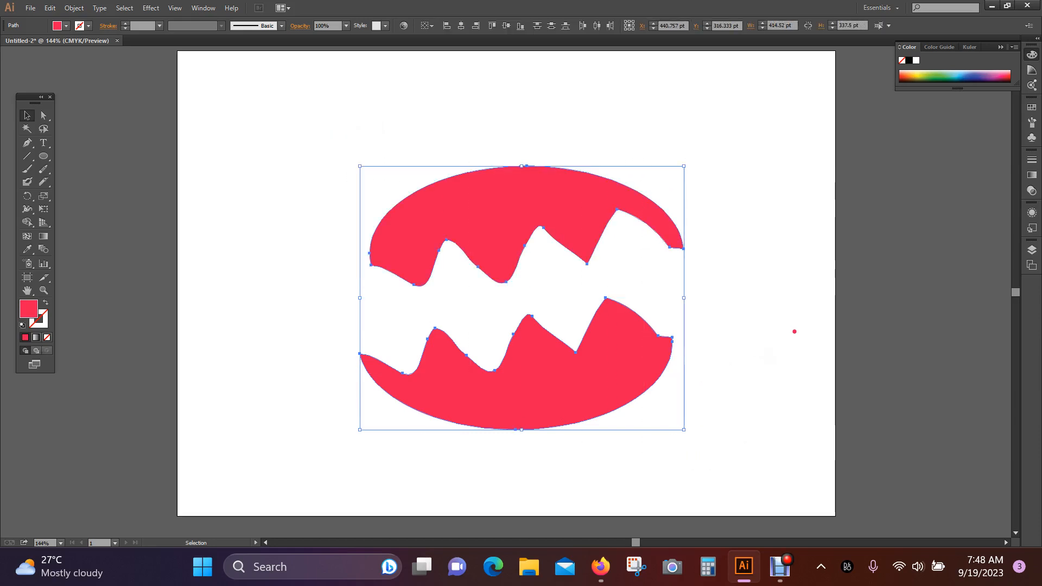
key(Delete)
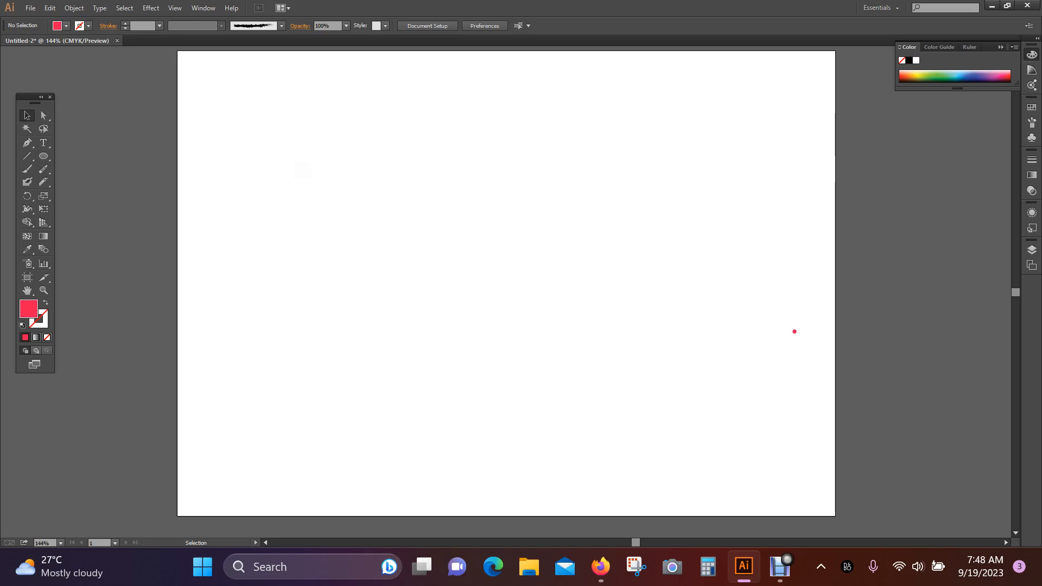
click(782, 561)
click(780, 564)
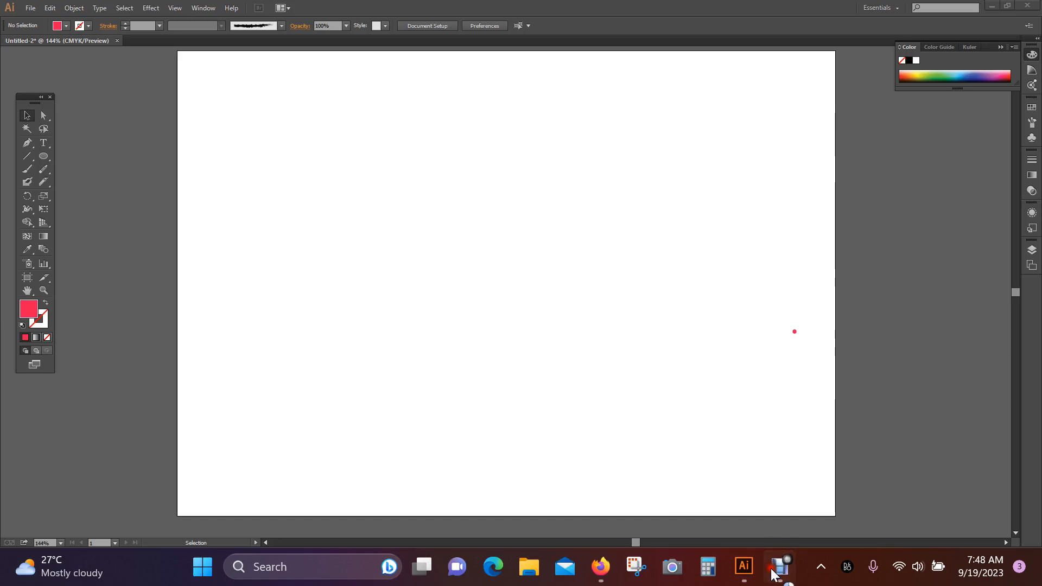